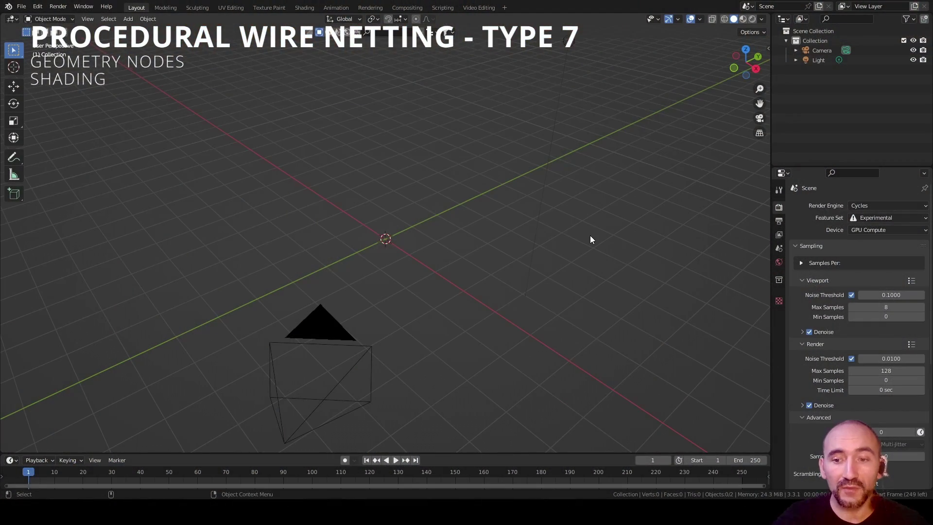
Delete the camera, the light and their collection to leave the scene empty.
key(a)
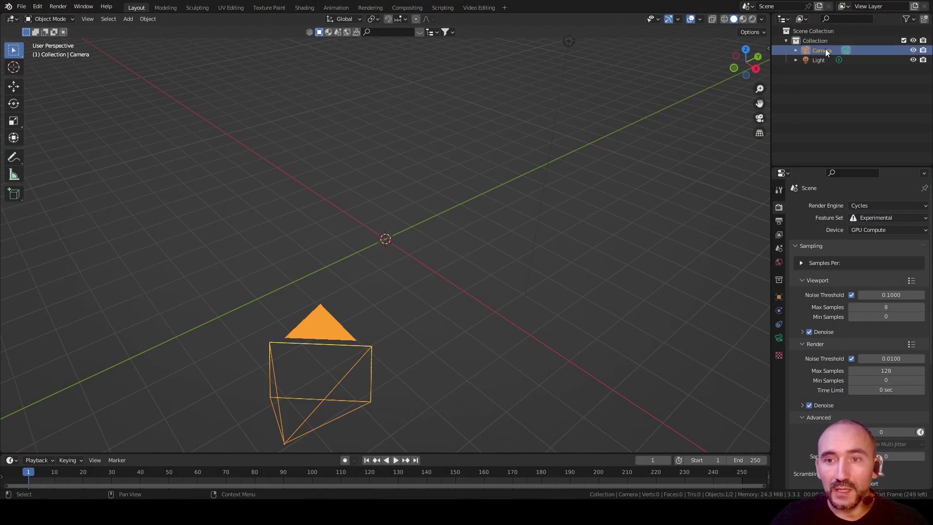
key(Delete)
click(817, 42)
key(Delete)
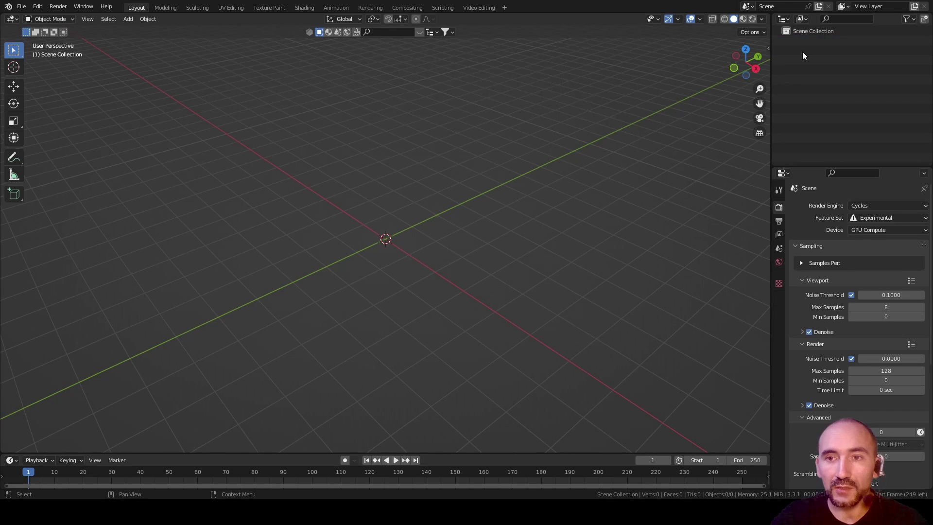
Add a Geometry Nodes workspace and create a plane mesh in the scene.
click(502, 9)
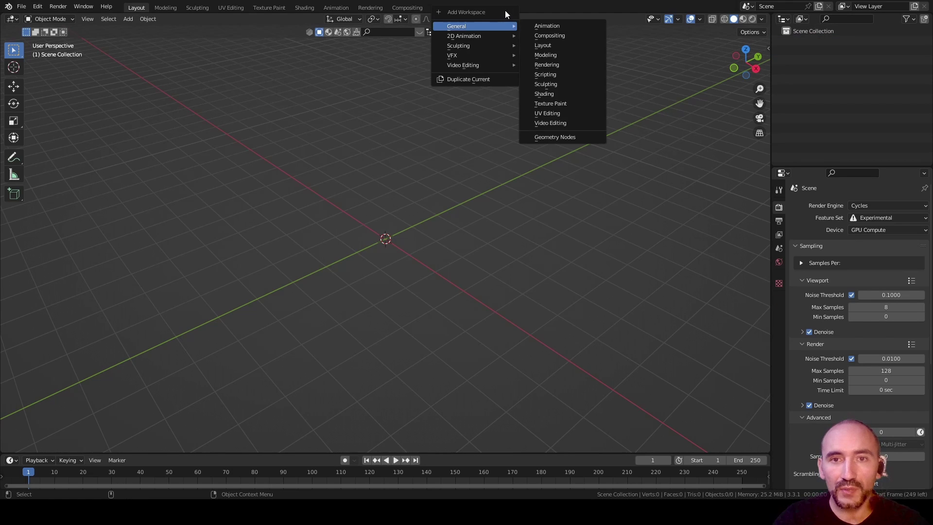
click(566, 136)
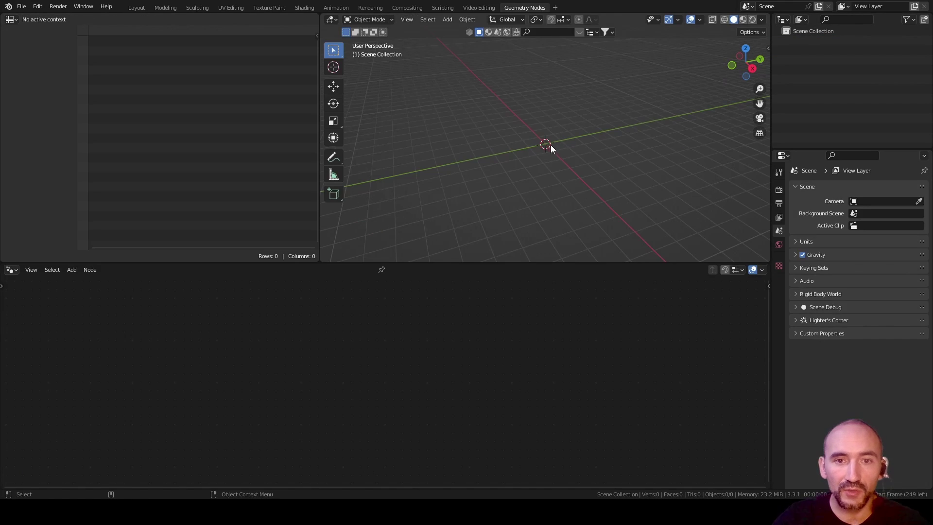
key(shift+a)
mouse_move(499, 128)
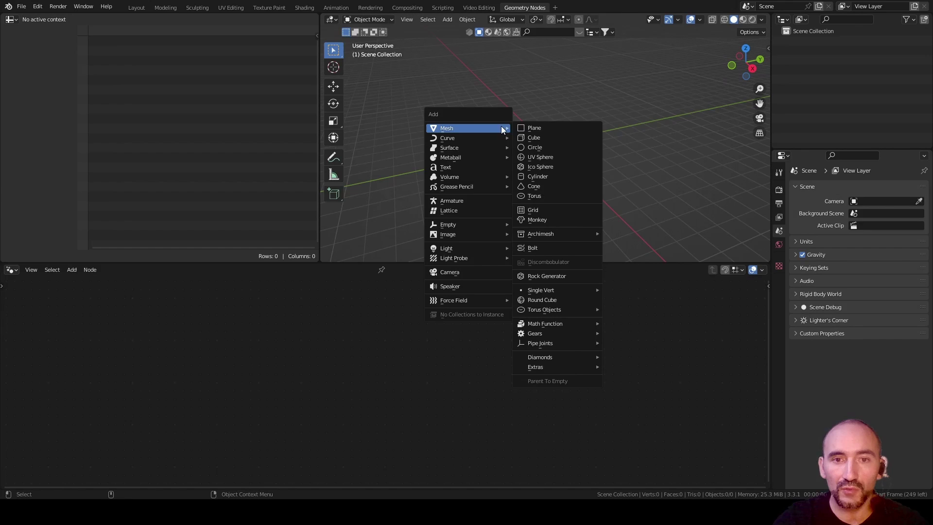
click(558, 129)
scroll(561, 150, up, 9)
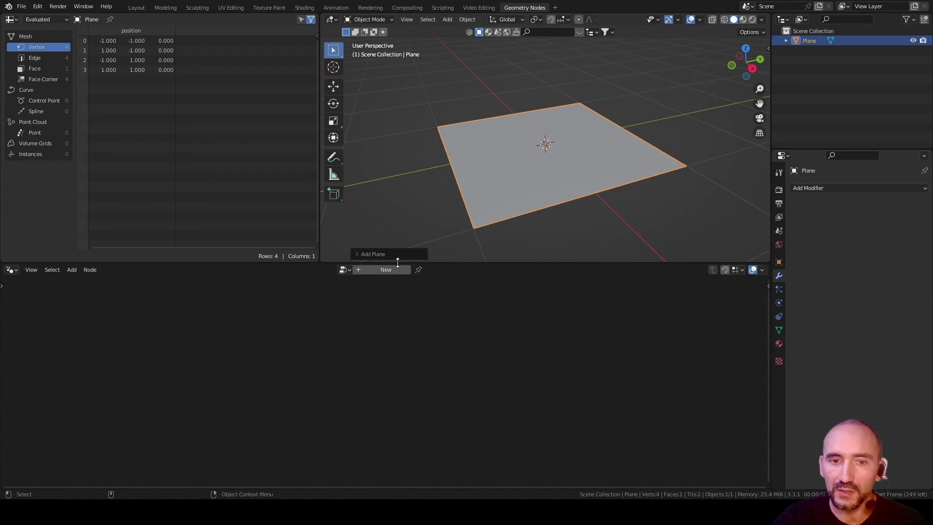
Create a new geometry node tree for the plane and space its Group Input and Group Output nodes far apart.
click(375, 270)
drag(204, 358, 552, 437)
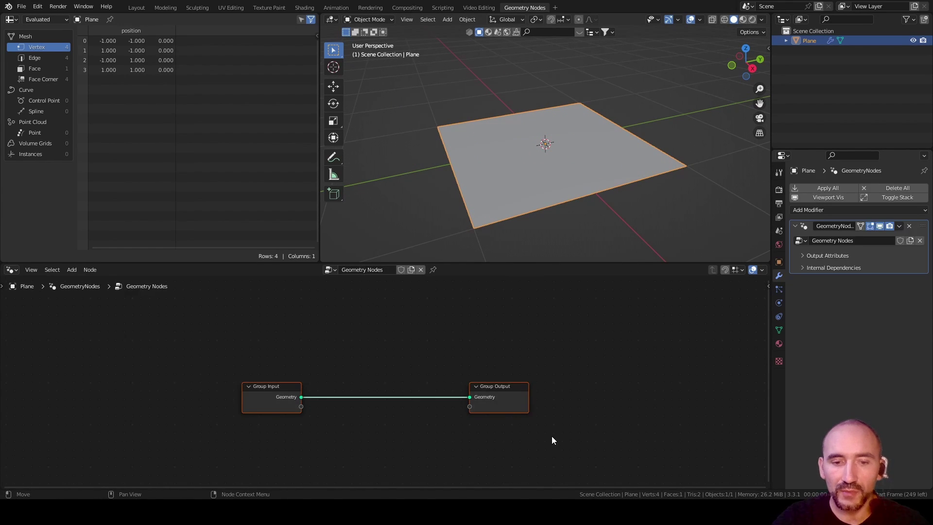
middle_drag(552, 436, 463, 364)
click(453, 354)
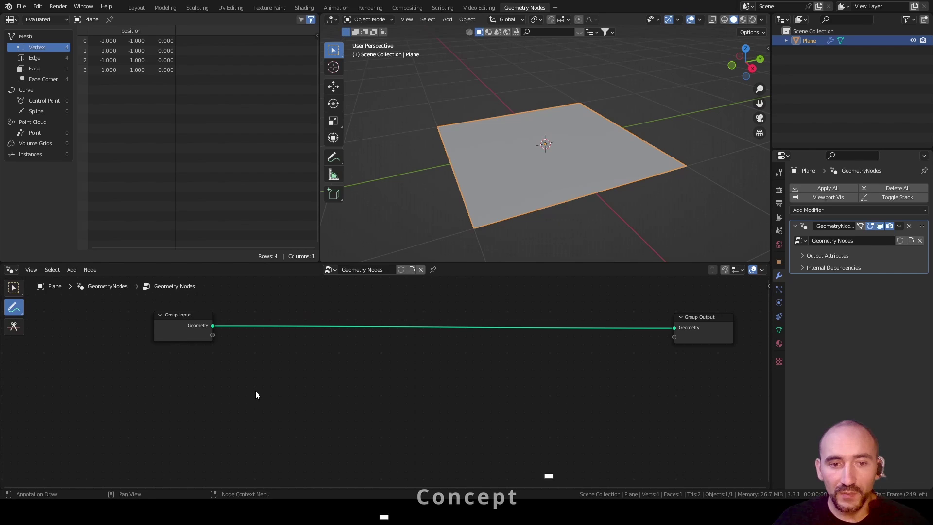
Sketch the wire concept as annotations in the node editor: a straight line, two interlaced wavy lines and arrows.
drag(242, 363, 239, 451)
drag(322, 359, 317, 460)
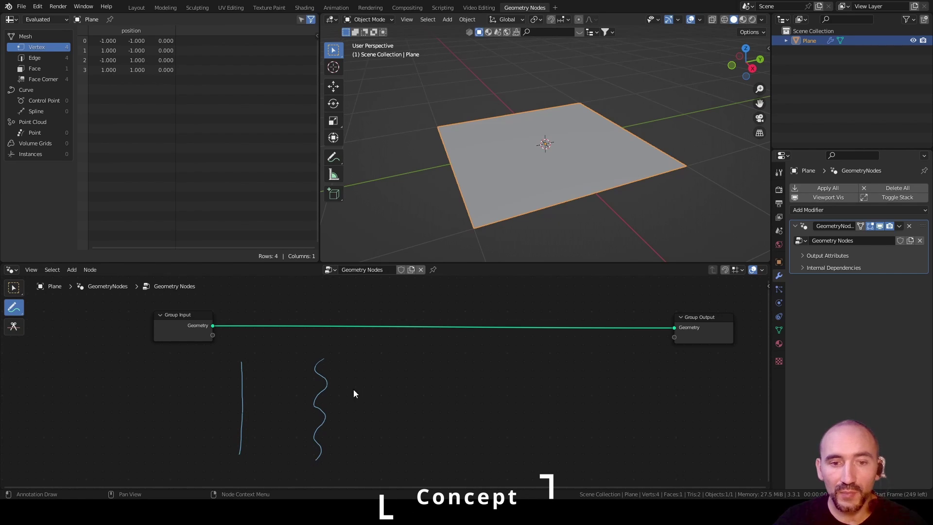
drag(369, 363, 340, 379)
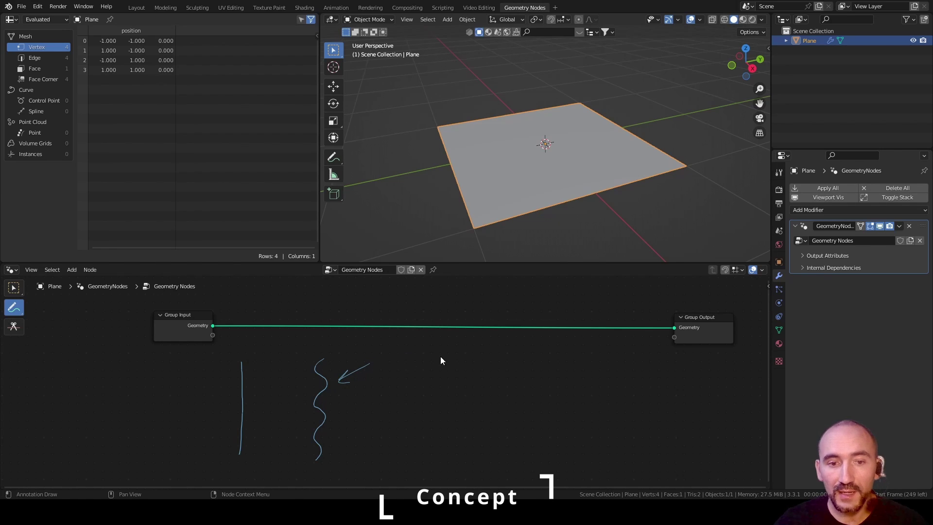
drag(335, 360, 336, 459)
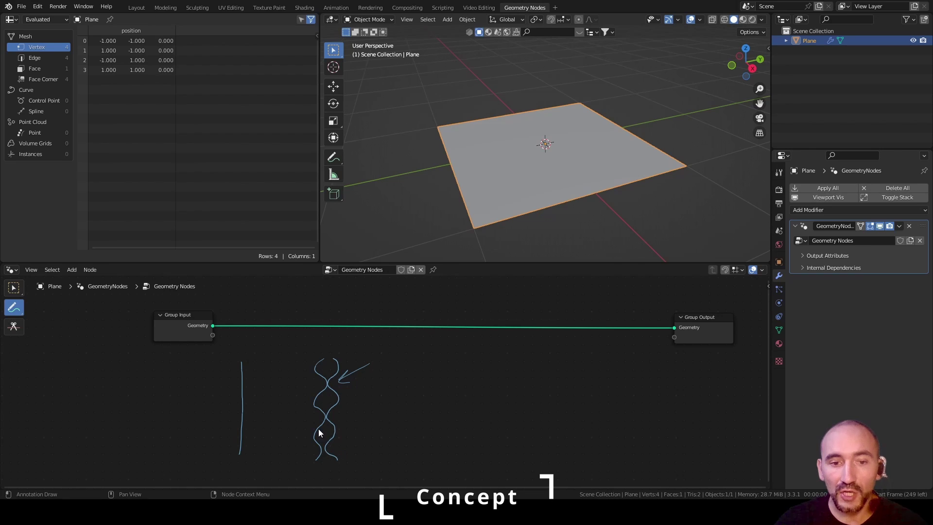
drag(380, 401, 376, 418)
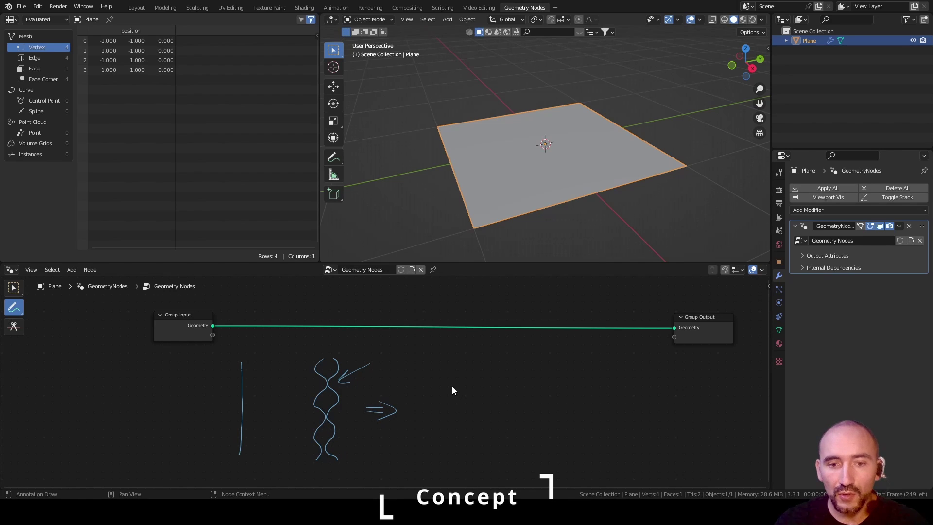
drag(452, 387, 423, 478)
mouse_move(407, 413)
mouse_down()
mouse_move(423, 418)
mouse_move(410, 430)
mouse_up()
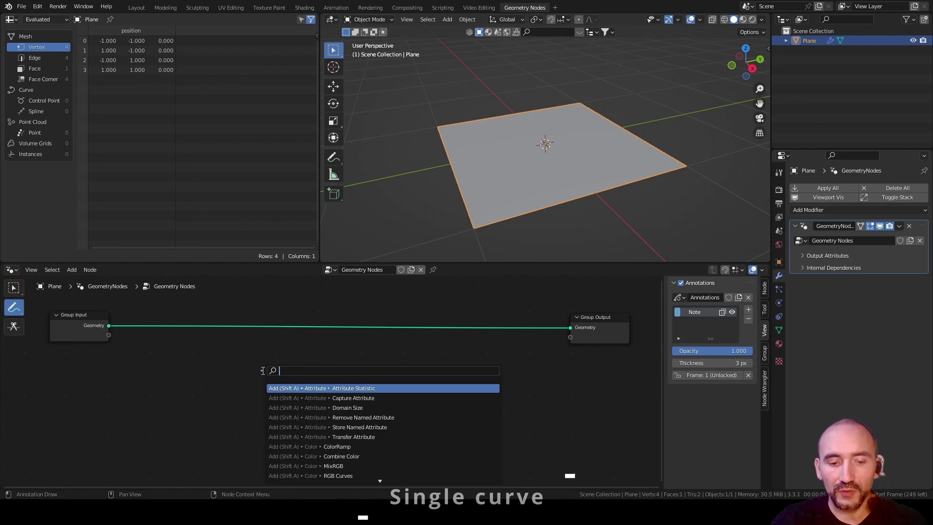
Add a Curve Line node with a Combine XYZ node beside it, between Group Input and Group Output.
text(urve lin)
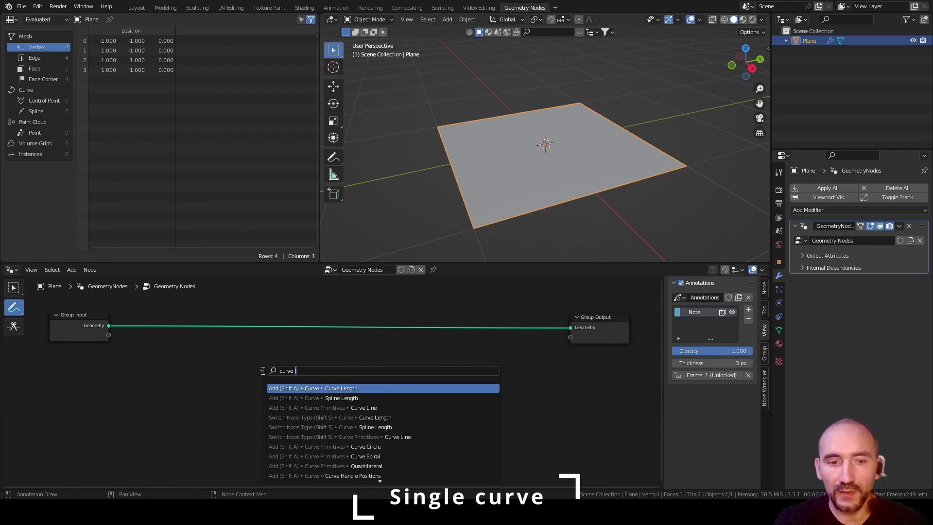
key(Return)
click(263, 336)
key(F3)
text(combi)
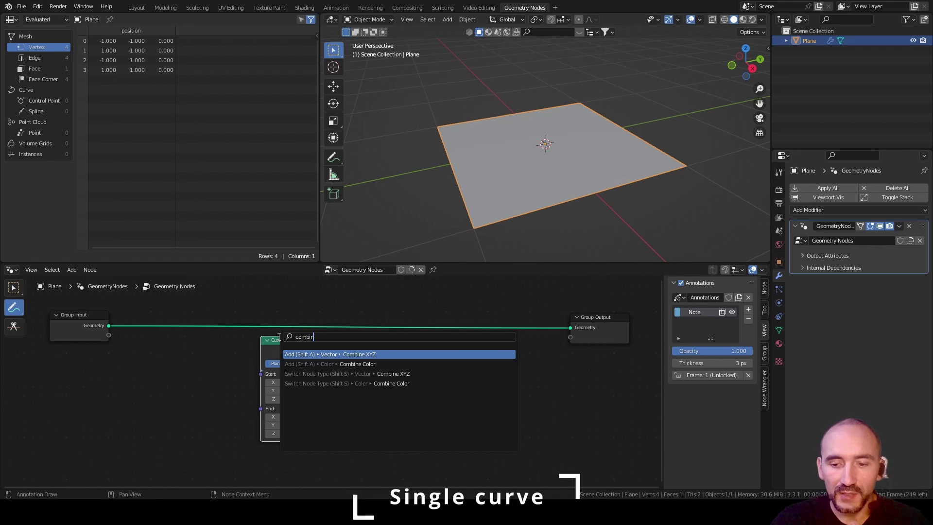
text(n)
key(Return)
click(183, 383)
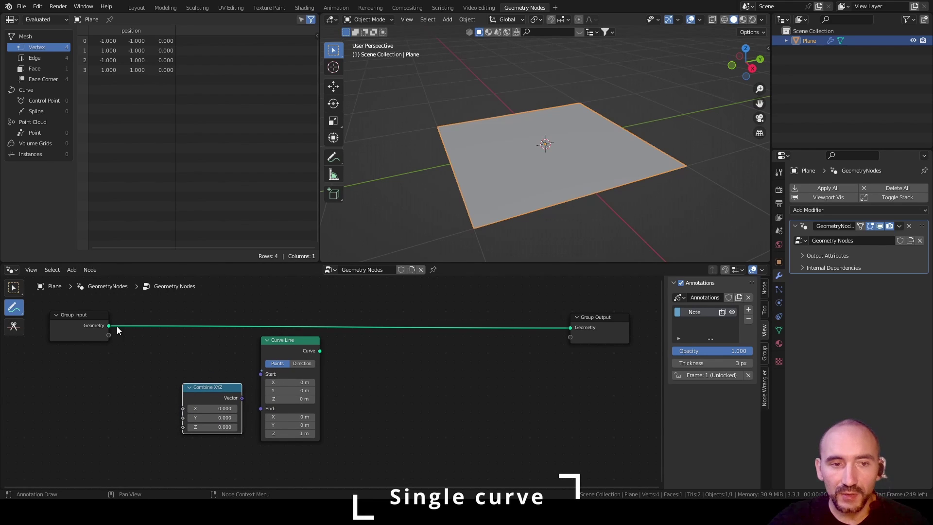
Expose the Combine XYZ node's Z as a group input and link its Vector to the Curve Line's End.
drag(109, 335, 182, 426)
key(ctrl+z)
key(w)
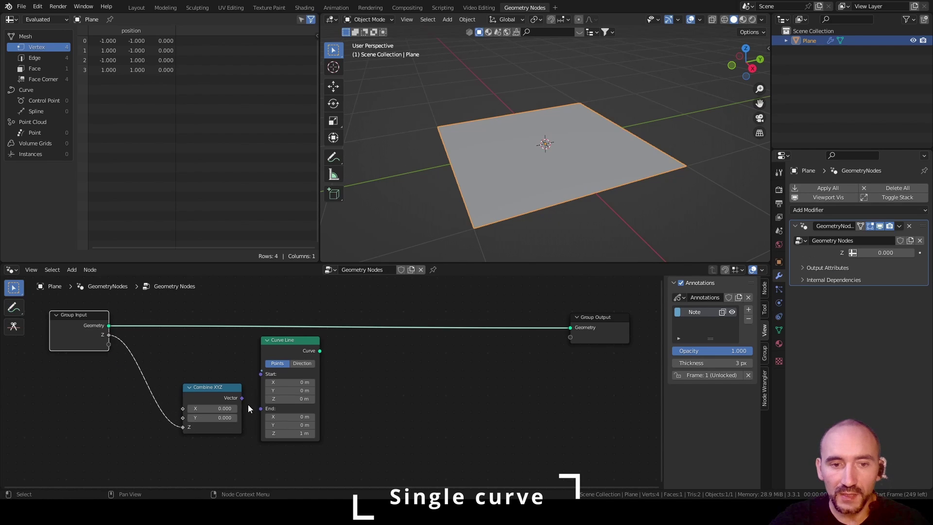
mouse_move(243, 399)
mouse_down()
mouse_move(260, 408)
mouse_move(243, 396)
mouse_up()
Route the Curve Line to the Group Output and set the modifier's Z value to 1.000.
ctrl+shift+click(281, 346)
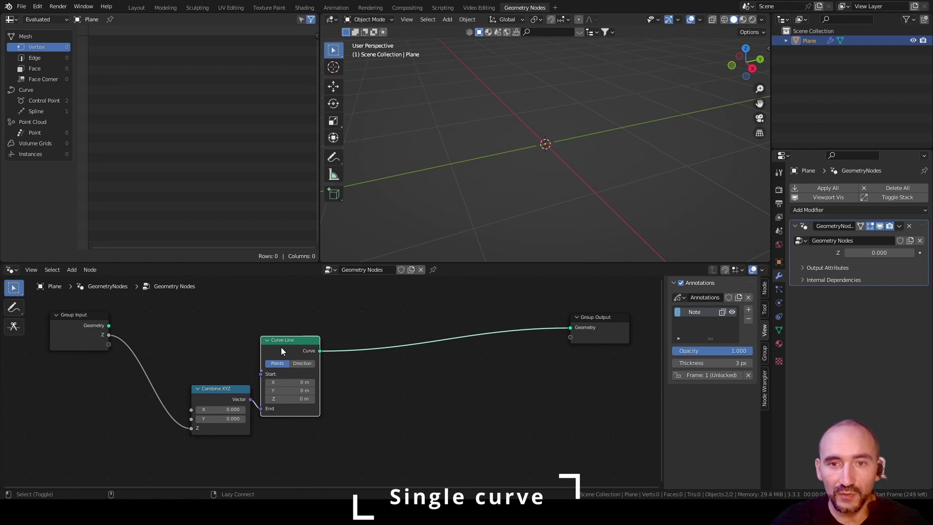
drag(874, 253, 884, 253)
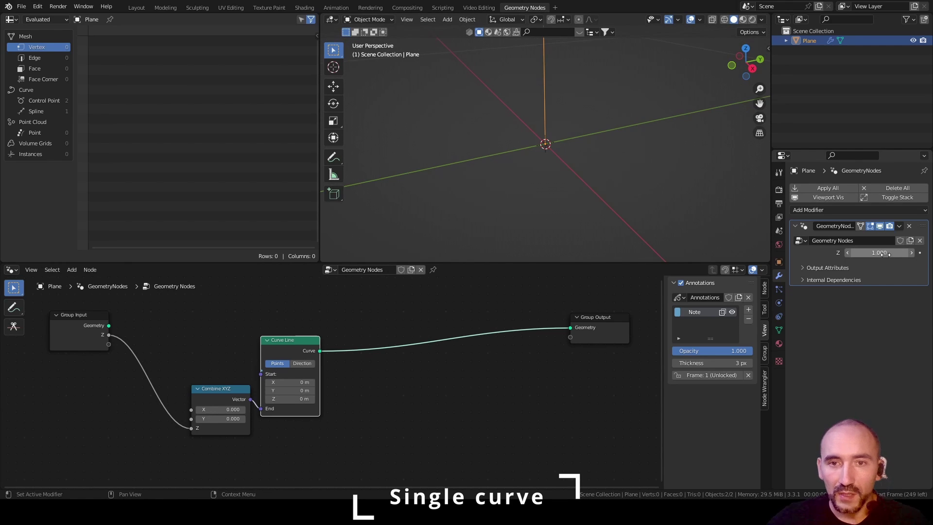
middle_drag(645, 90, 592, 154)
click(502, 394)
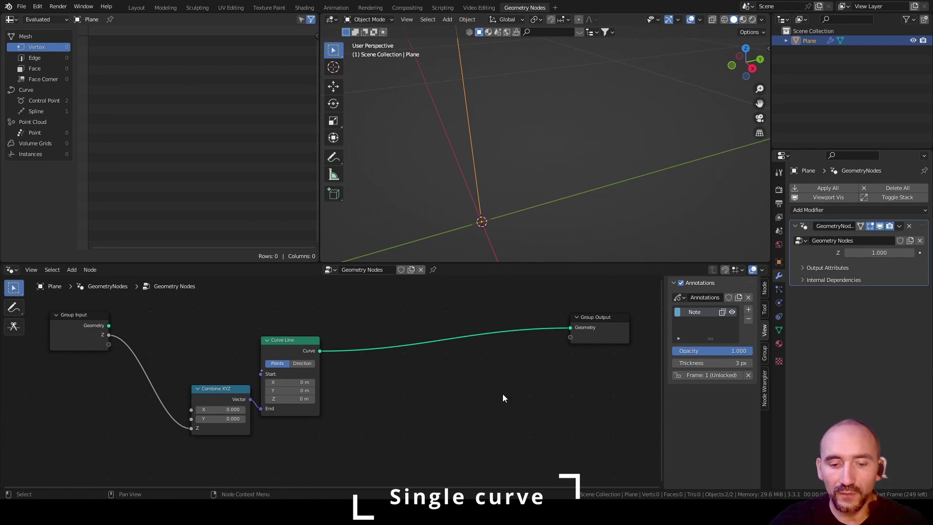
Rename the Z group input to Height and set its minimum to 0.
key(n)
key(n)
click(765, 353)
click(701, 310)
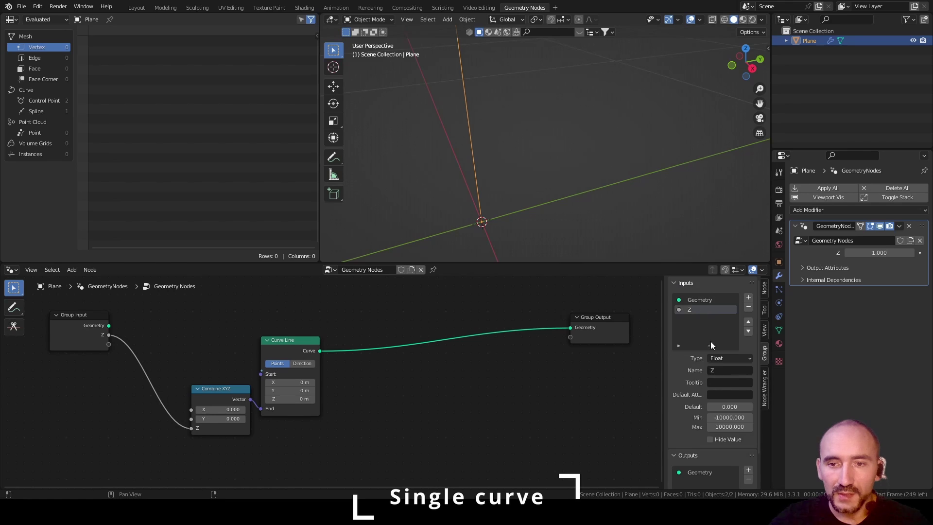
click(720, 370)
text(Height)
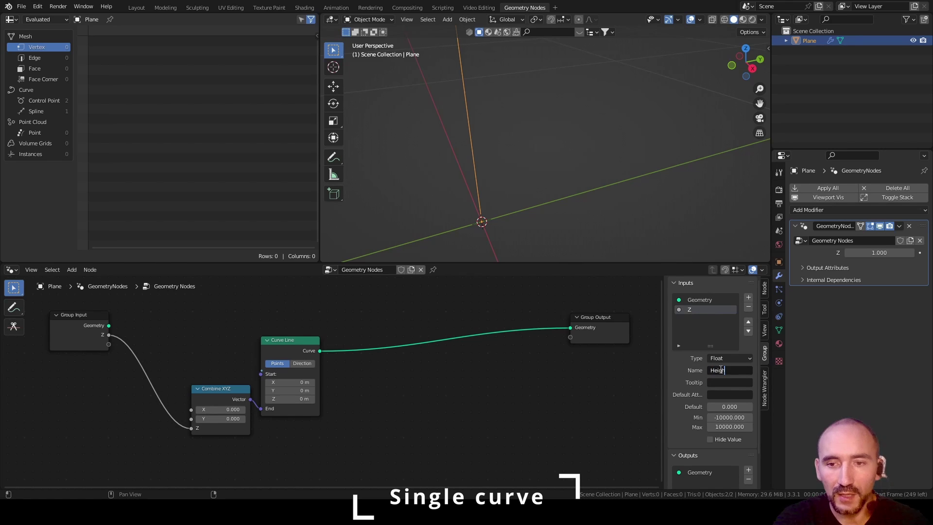
key(Tab)
key(Tab)
key(Tab)
key(Tab)
text(0)
key(Return)
Insert a Resample Curve node after the Curve Line and set its count to 512.
middle_drag(409, 401, 309, 410)
key(F3)
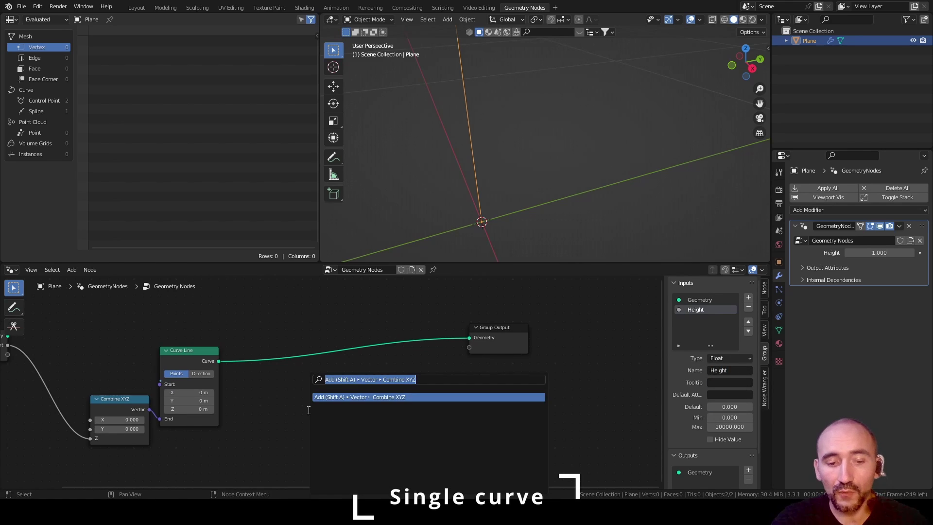
text(resample)
key(Return)
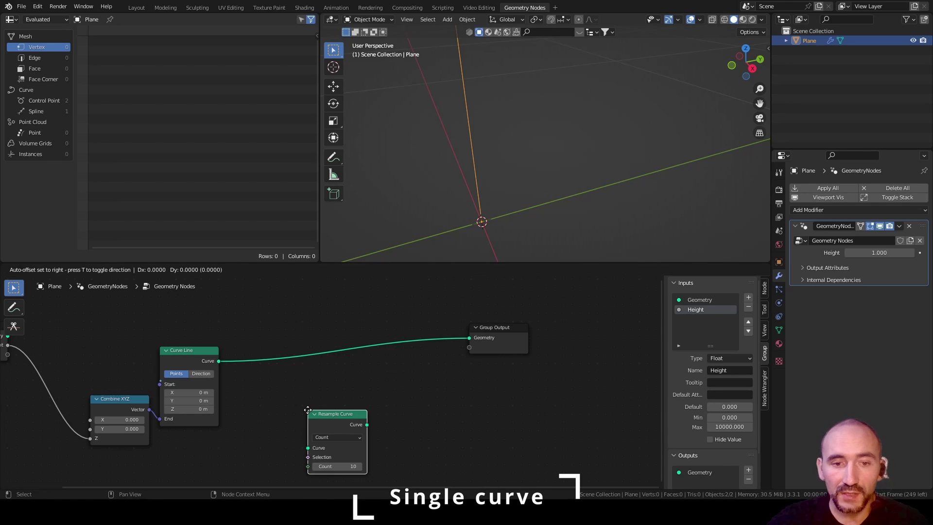
click(264, 356)
middle_drag(281, 408, 405, 358)
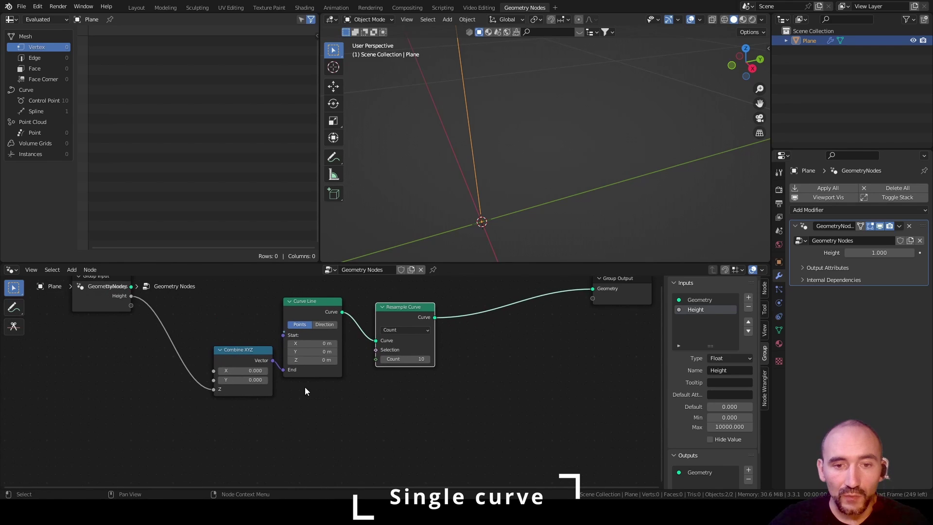
double_click(404, 358)
key(Return)
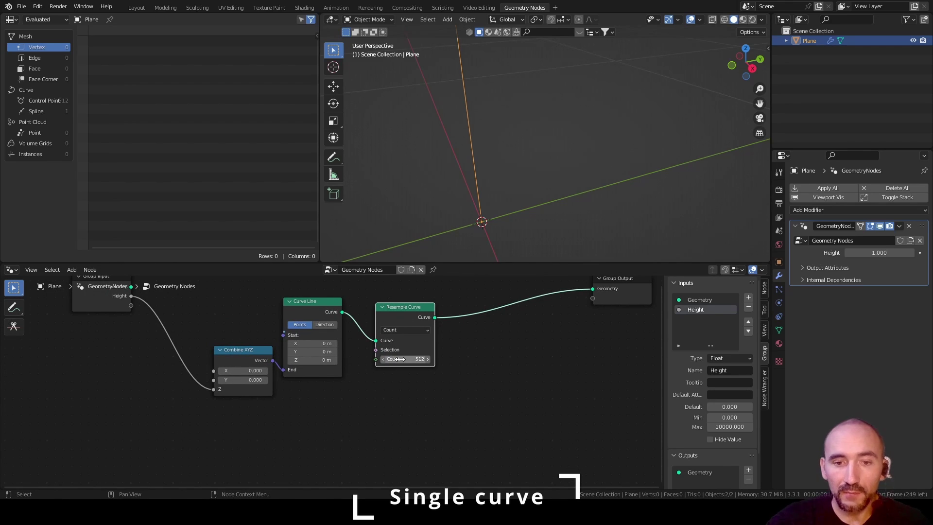
middle_drag(309, 307, 311, 330)
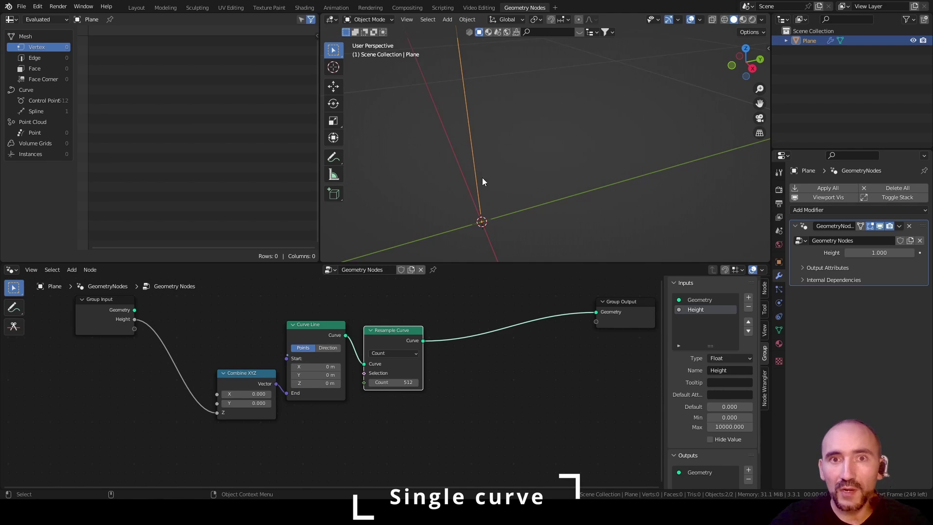
drag(388, 343, 385, 337)
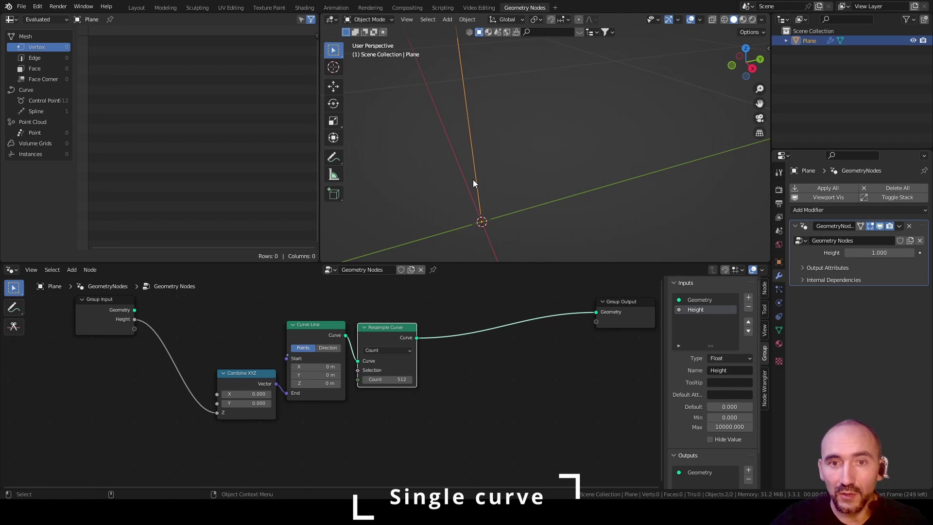
Add a Multiply math node fed by the Height group input, below the Combine XYZ node.
middle_drag(272, 301, 322, 295)
drag(152, 317, 191, 379)
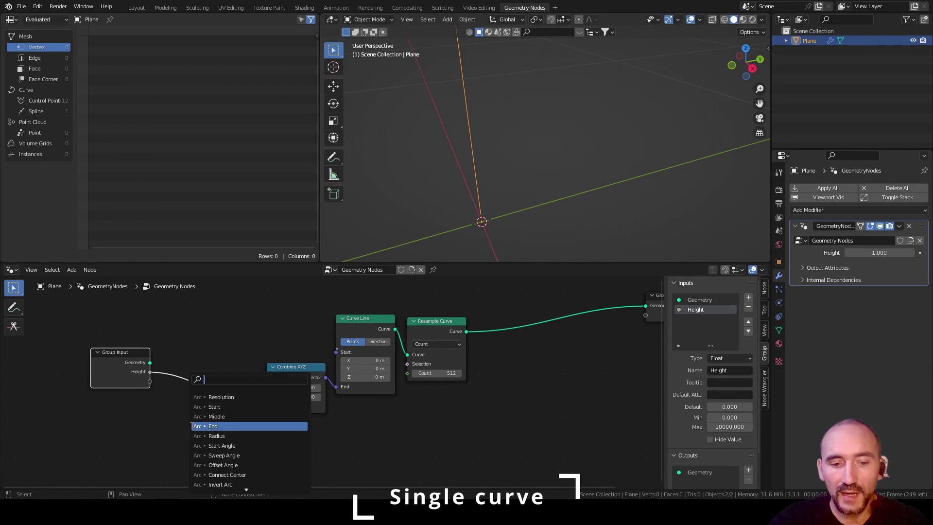
text(multiply)
key(Return)
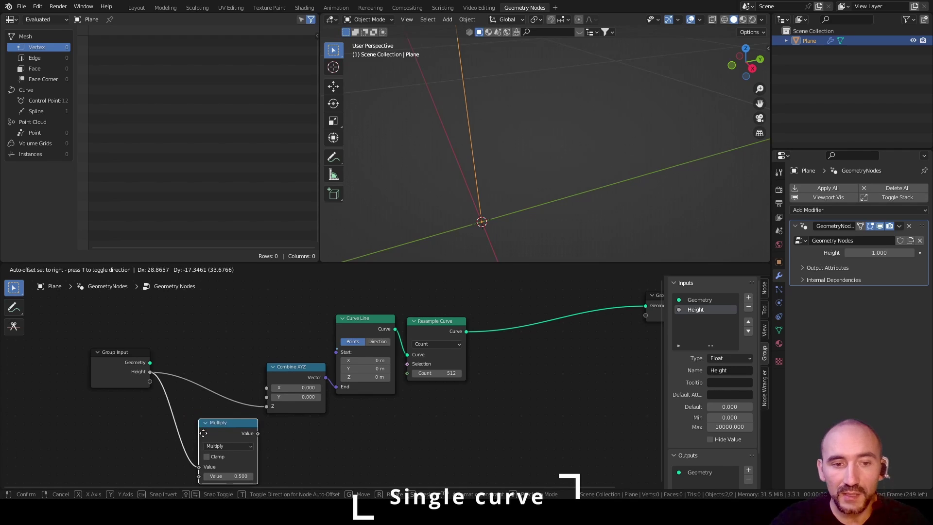
click(203, 433)
Expose the Multiply node's second value as an Integer group input named Detail with a minimum of 1.
drag(215, 443, 165, 348)
click(699, 319)
click(726, 358)
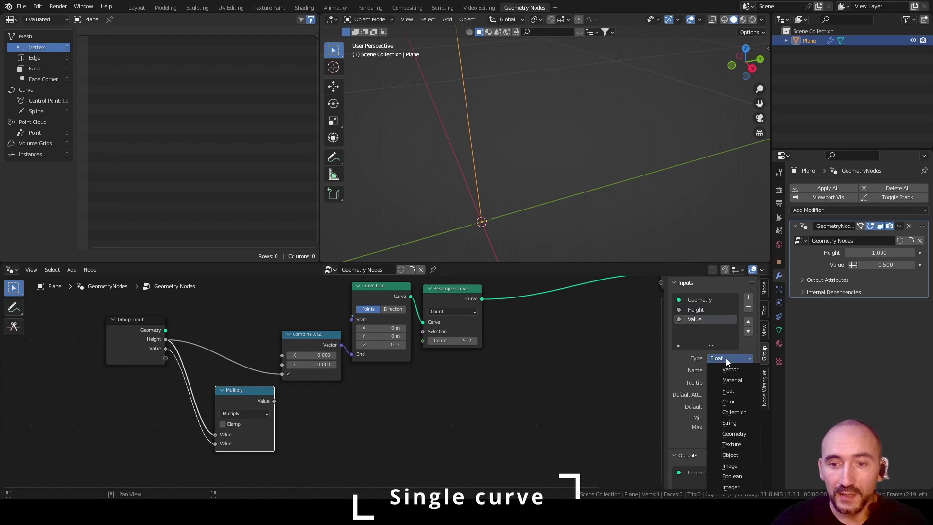
click(739, 486)
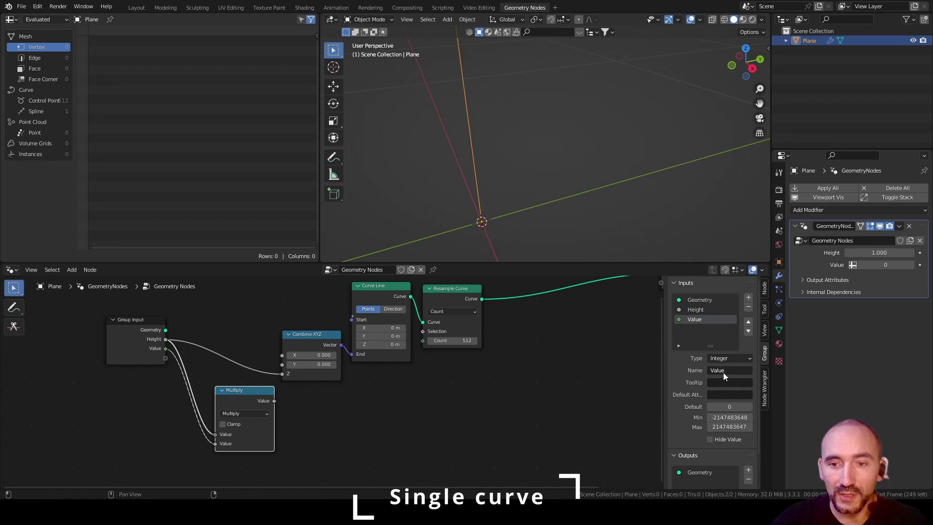
text(Detail)
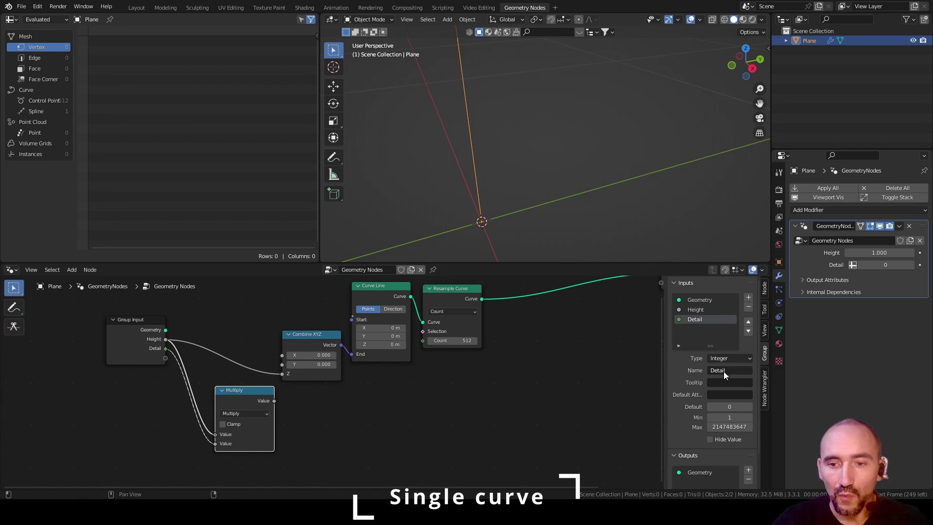
Add a second Multiply math node fed by the first Multiply's result.
drag(274, 400, 314, 405)
text(multiply)
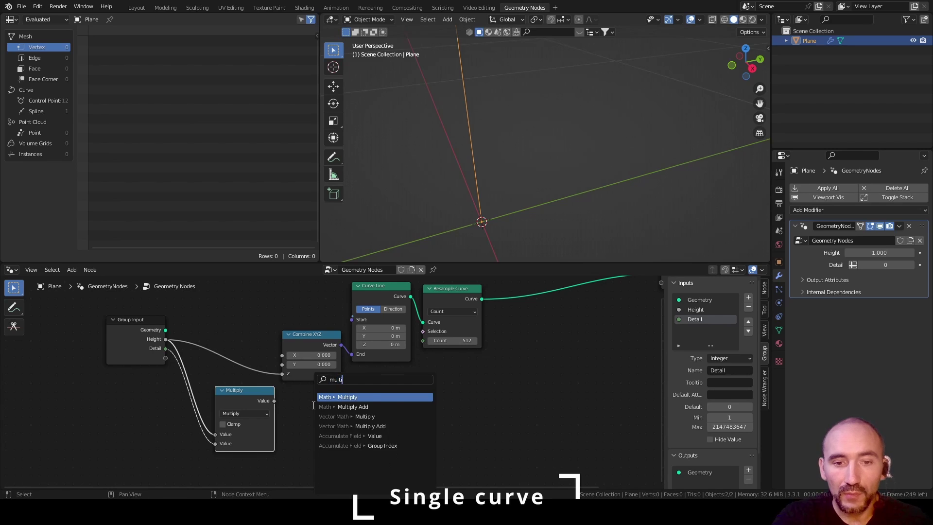
key(Return)
click(292, 396)
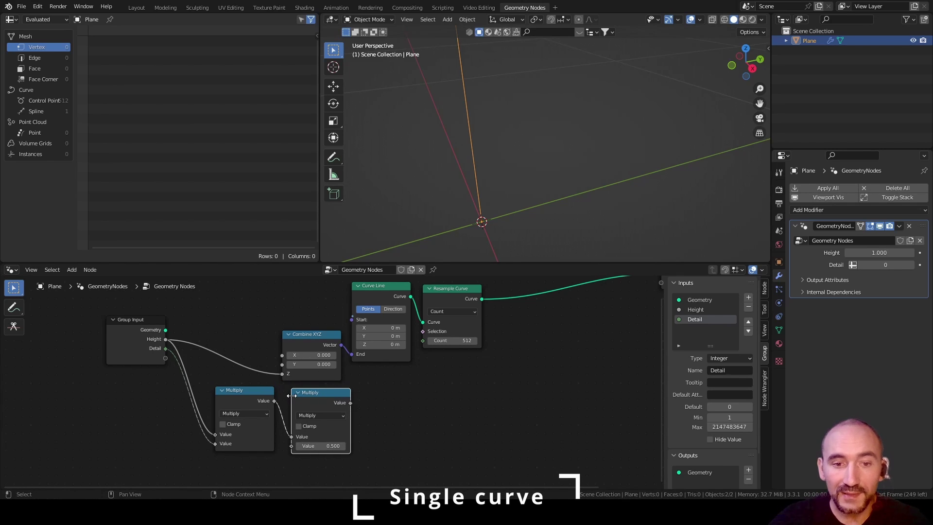
Set the second Multiply's value to 512, link its result to the Resample Curve count, and set the modifier's Detail to 1.
double_click(321, 445)
text(512)
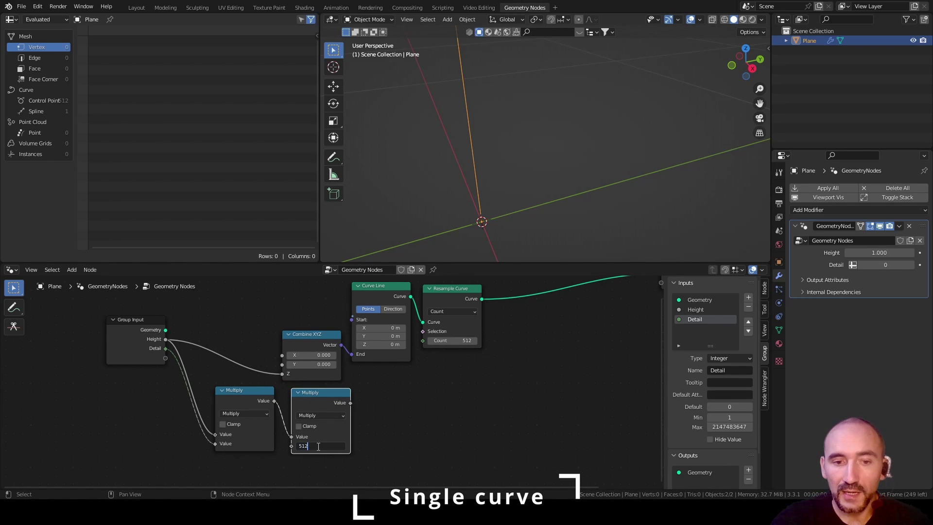
key(Return)
drag(350, 402, 424, 340)
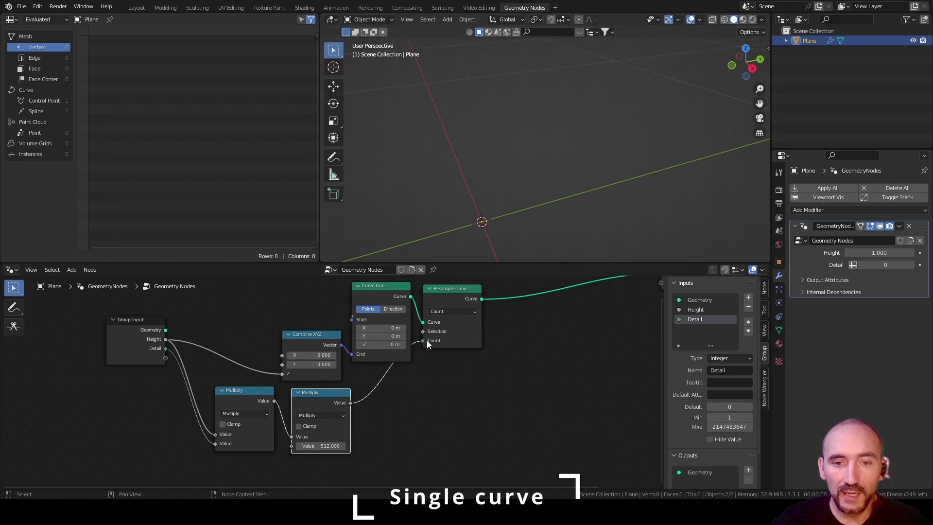
click(911, 264)
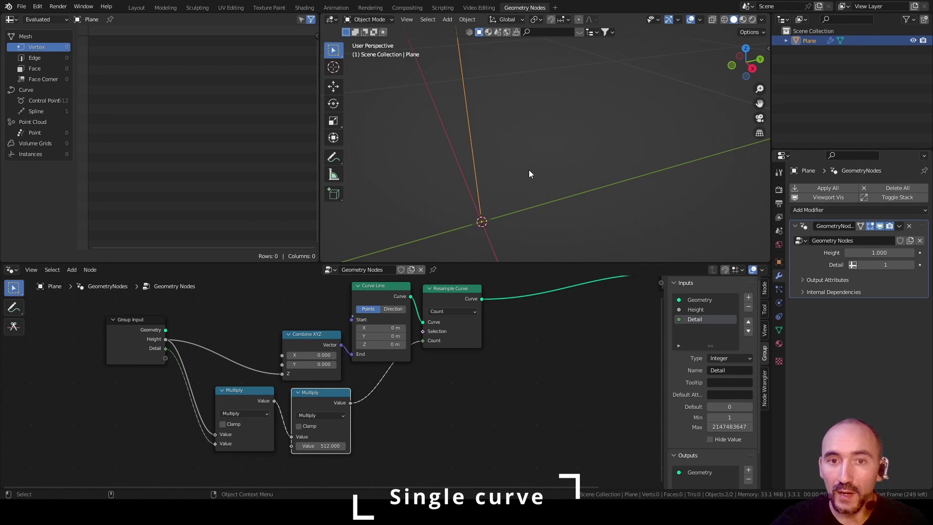
Arrange the second Multiply node and the Group Input node compactly beside the curve nodes.
scroll(529, 170, down, 3)
shift+middle_drag(570, 127, 523, 198)
scroll(354, 405, down, 1)
drag(324, 398, 370, 384)
drag(169, 343, 242, 374)
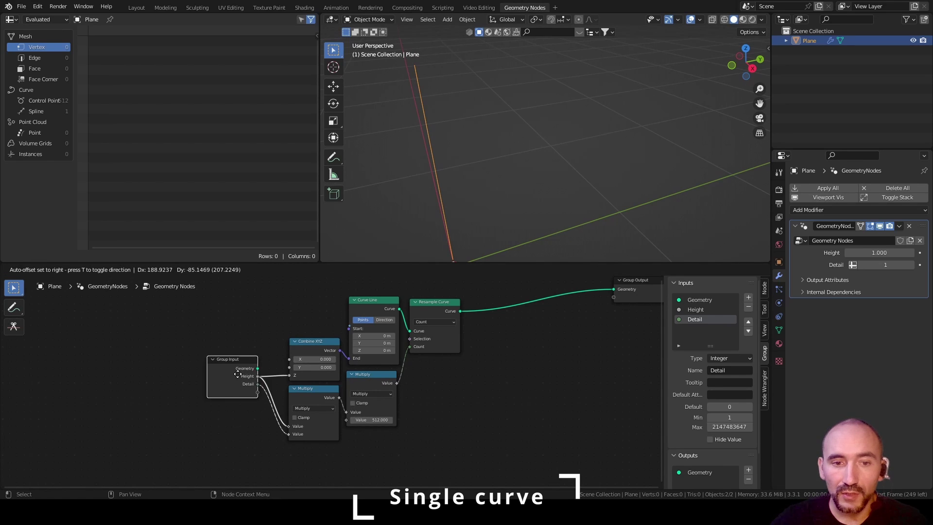
Join all nodes except the Group Output into a frame labelled "Single curve".
drag(203, 306, 467, 452)
key(ctrl+j)
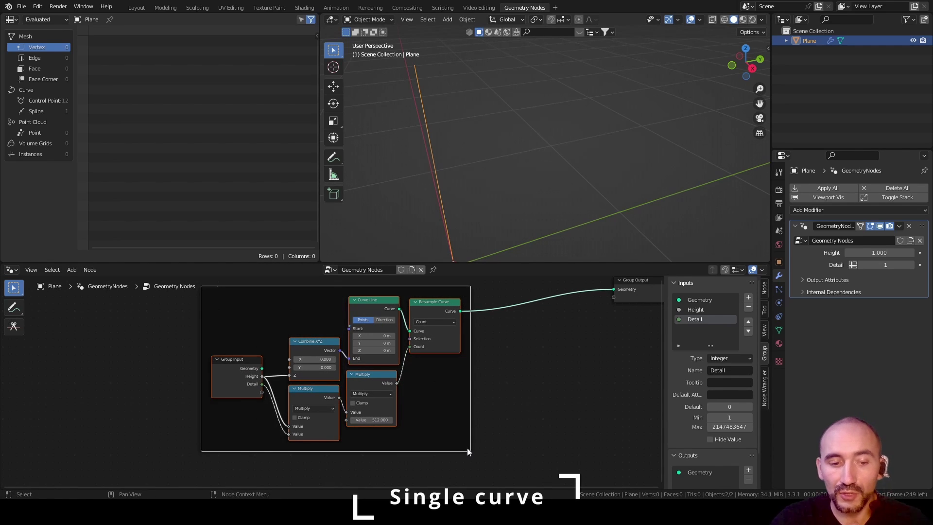
key(F2)
text(Single curve)
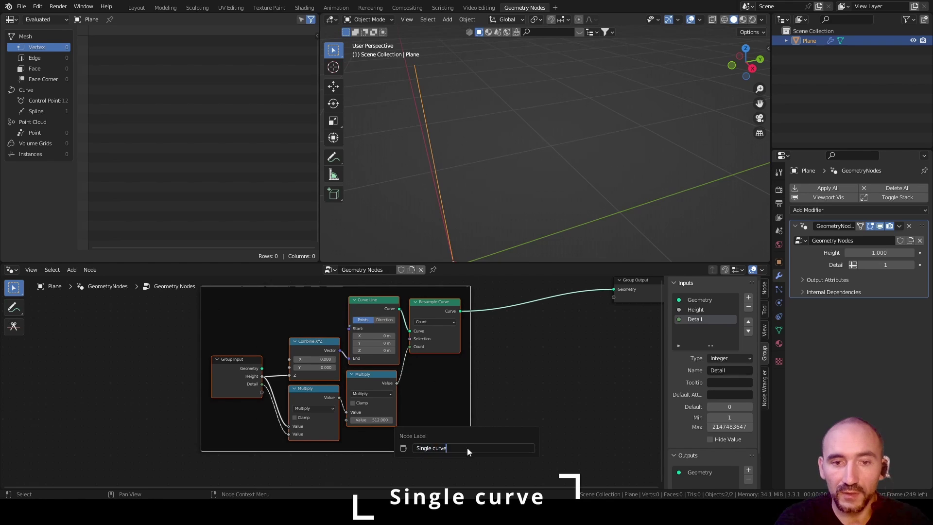
key(Return)
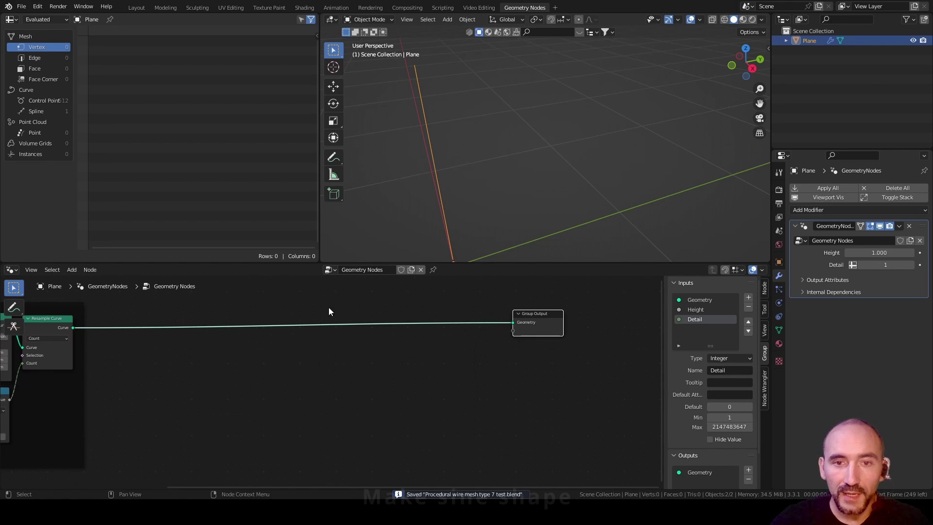
Show the curve in right orthographic view and insert a Set Position node between Resample Curve and Group Output.
middle_drag(283, 333, 390, 348)
key(KP_3)
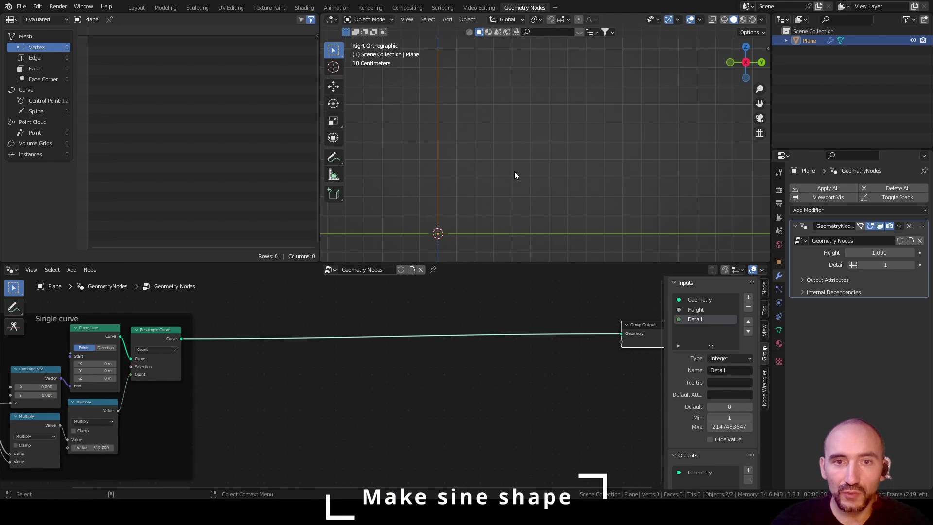
click(319, 373)
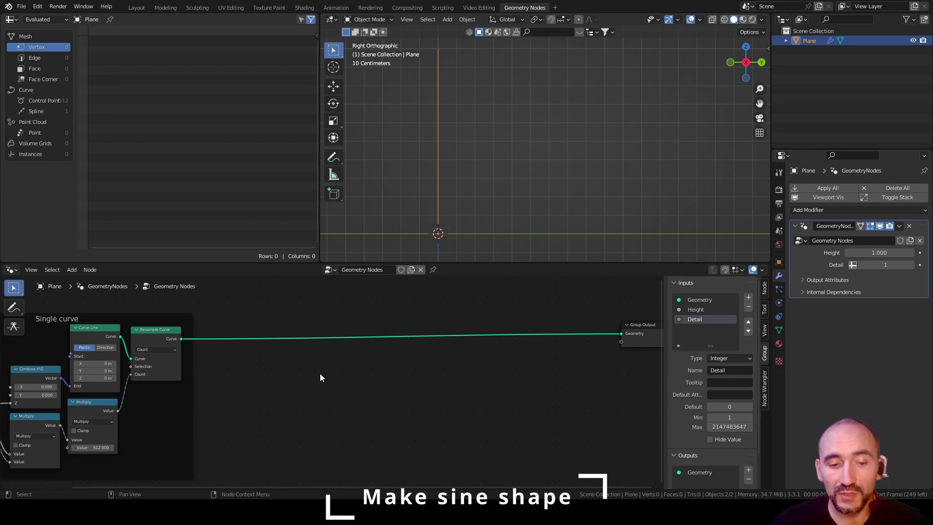
key(F3)
text(set)
key(Return)
click(501, 321)
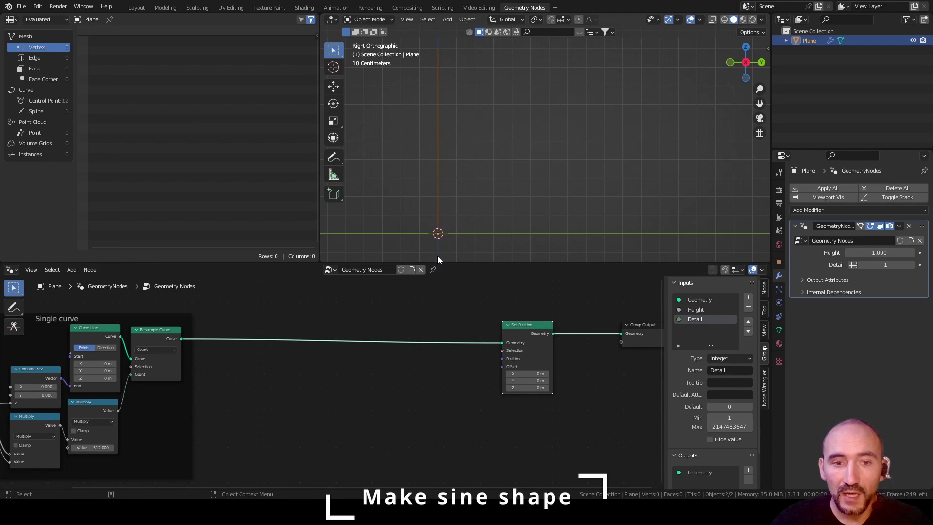
Add another Group Input node in the free area after the "Single curve" frame.
key(F3)
text(group input)
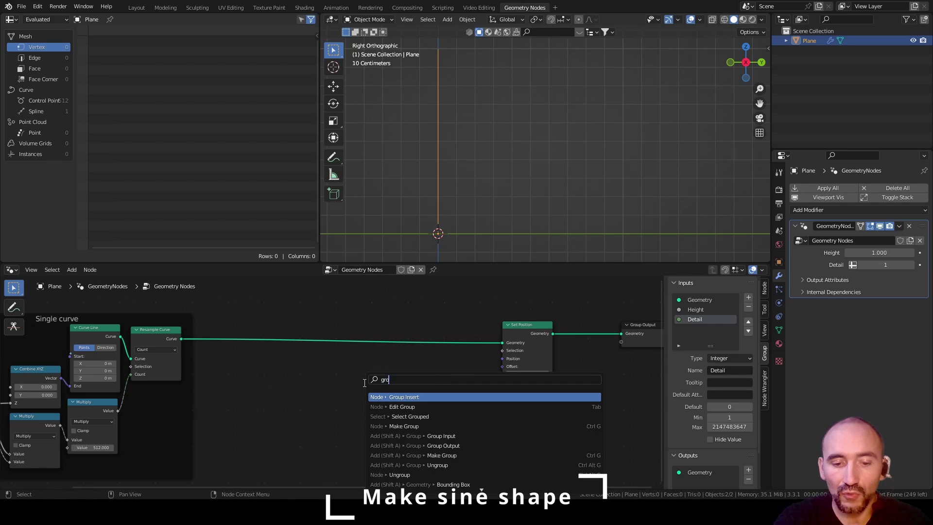
key(Return)
click(226, 362)
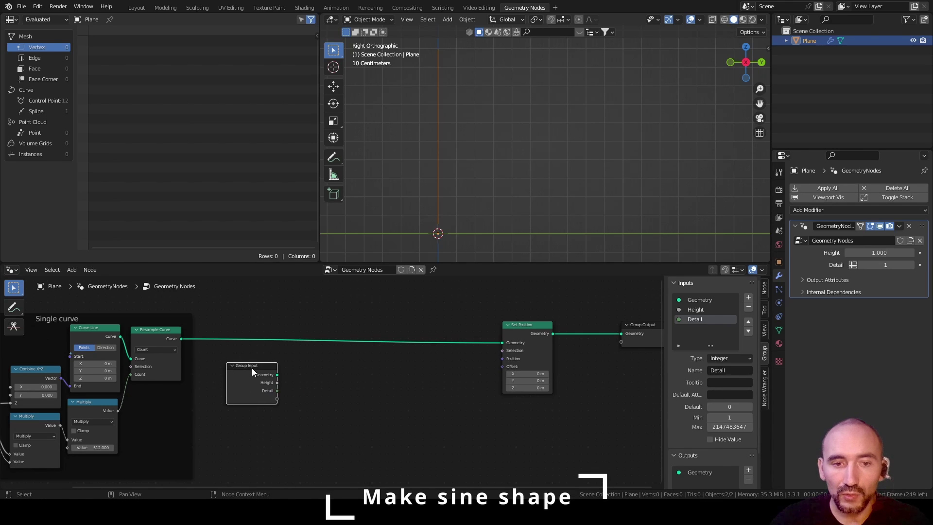
Add a Spline Parameter node and place the new Group Input node below it.
key(F3)
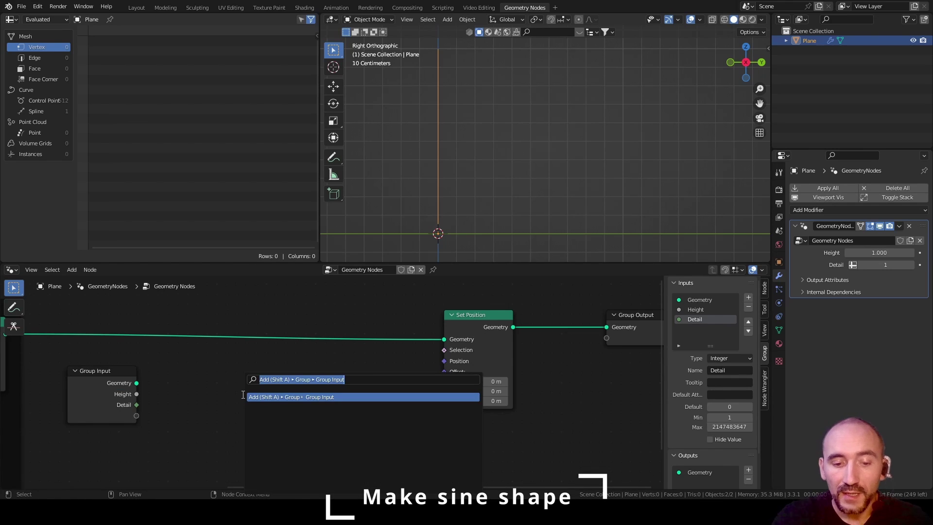
text(spl par)
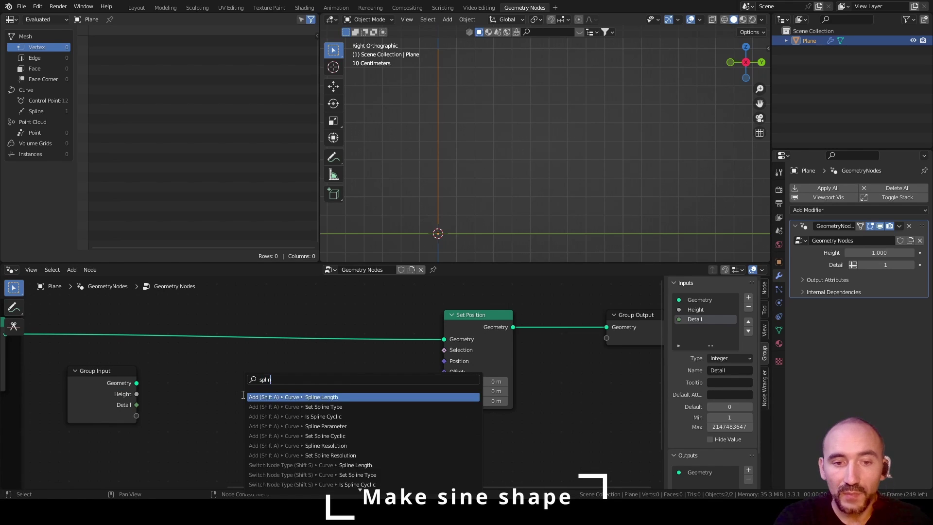
key(Return)
click(83, 352)
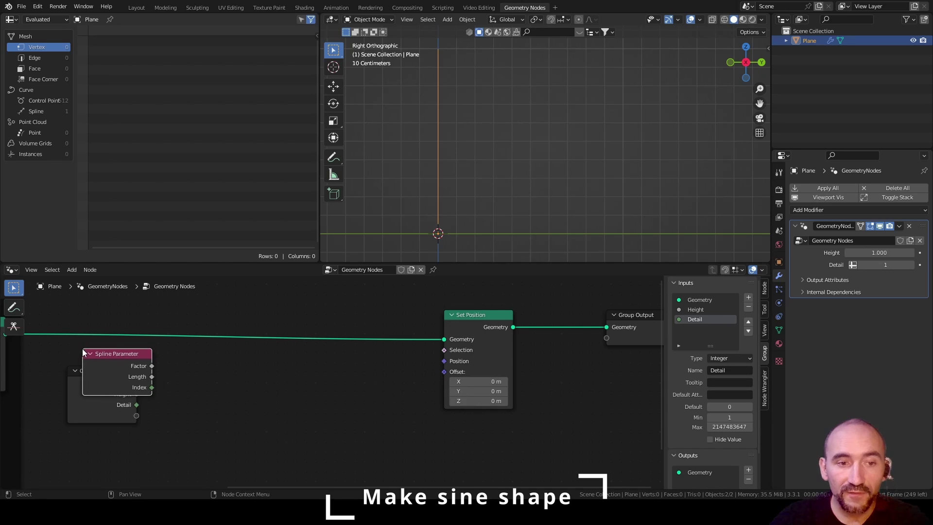
click(77, 399)
drag(91, 377, 115, 421)
drag(151, 366, 205, 379)
key(Escape)
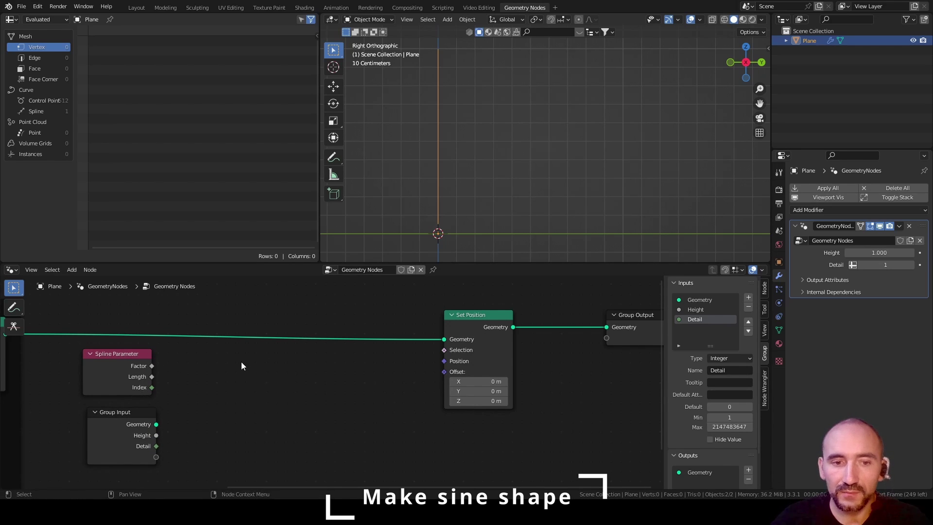
Add a Float group input named "Freq." with a minimum of 0.
click(748, 297)
click(726, 360)
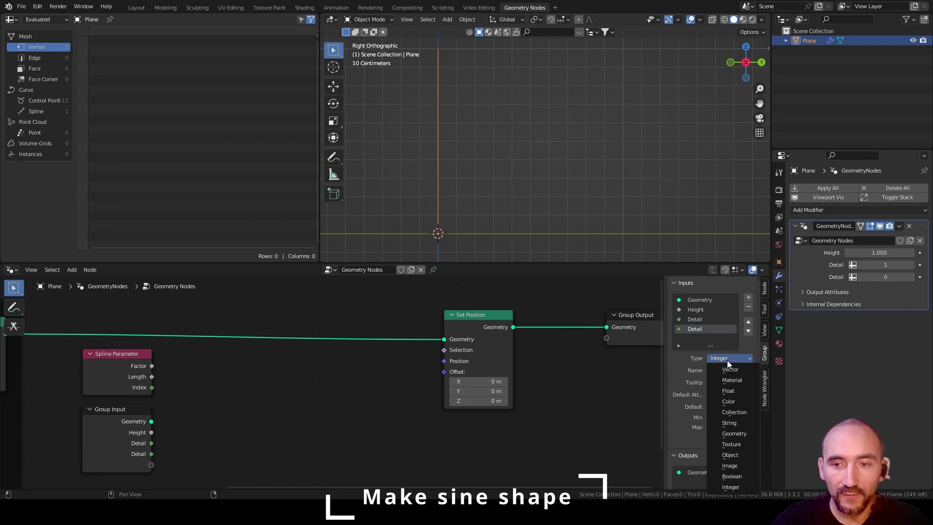
click(736, 396)
click(730, 369)
text(Float)
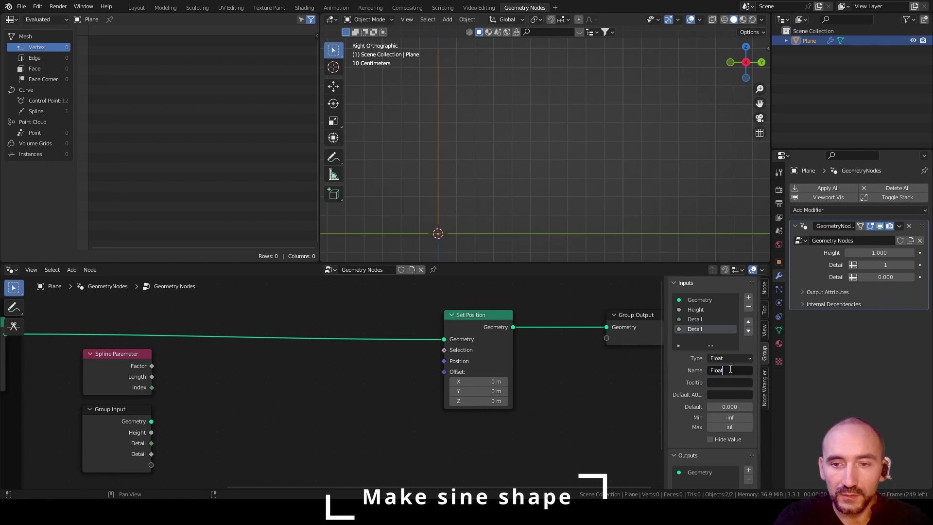
text(q.)
key(Tab)
key(Tab)
key(Tab)
key(Tab)
text(0)
key(Return)
Move Set Position closer to the Group Output and add a Multiply math node fed by the Spline Parameter's Factor.
drag(481, 315, 559, 315)
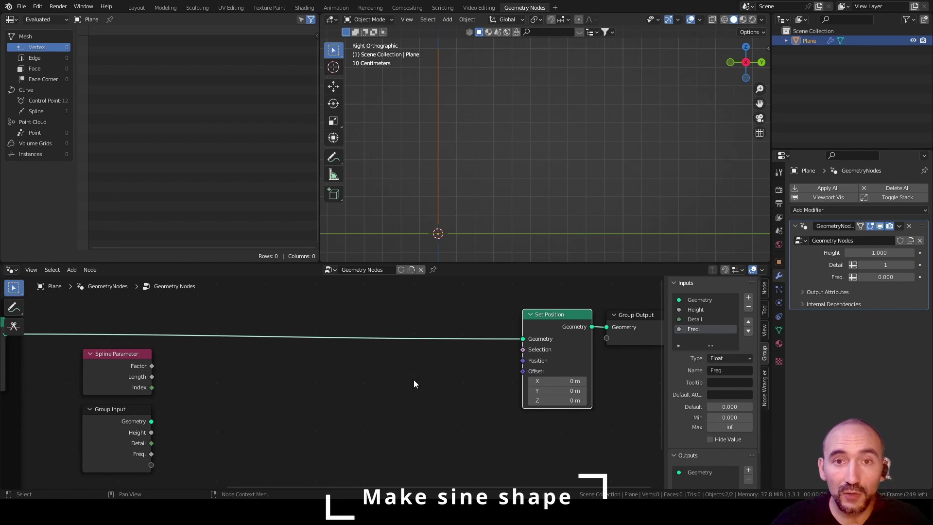
click(372, 414)
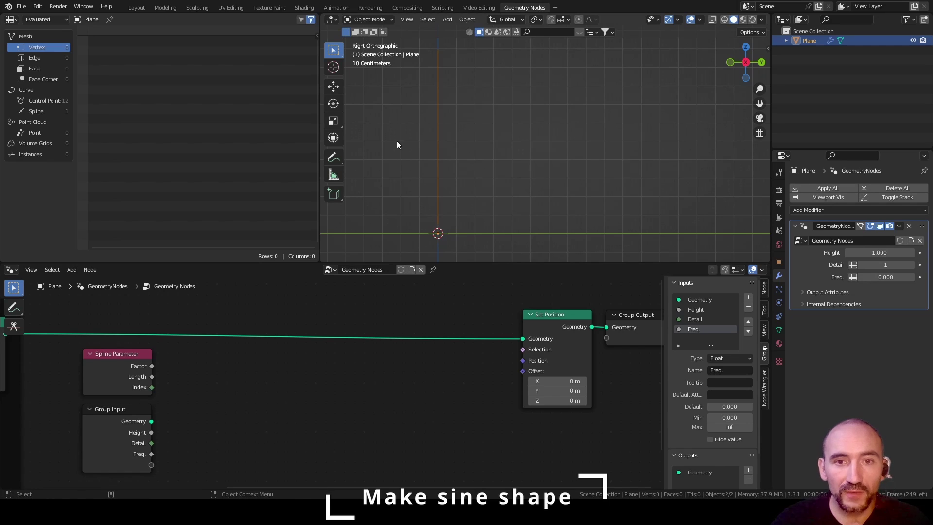
drag(152, 365, 263, 374)
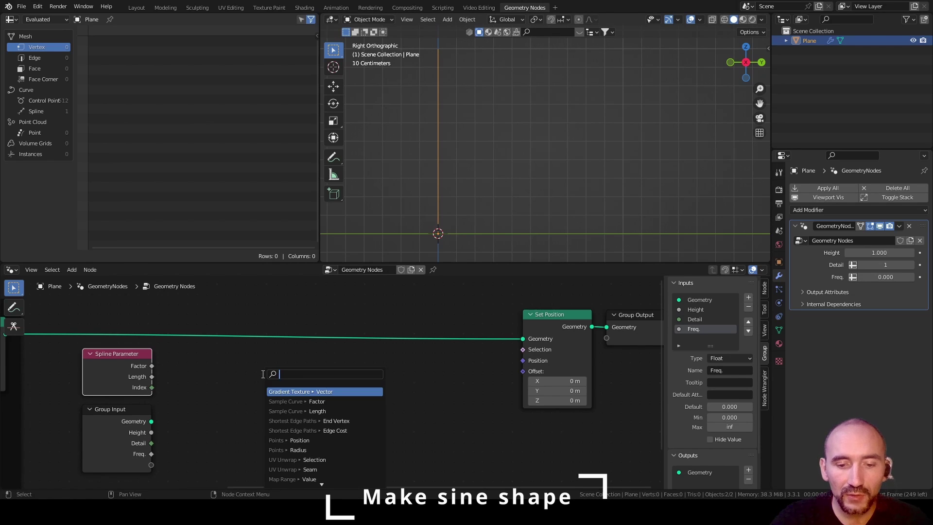
text(mult)
key(Return)
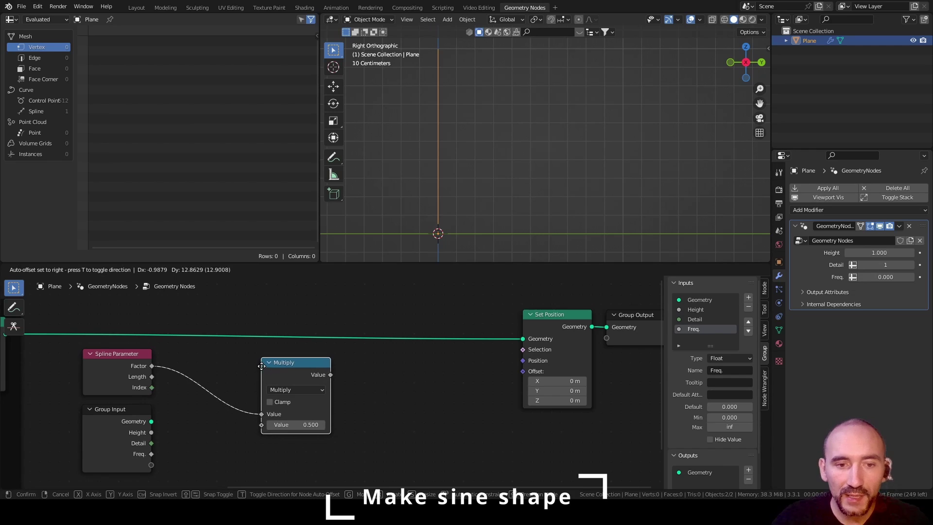
click(261, 364)
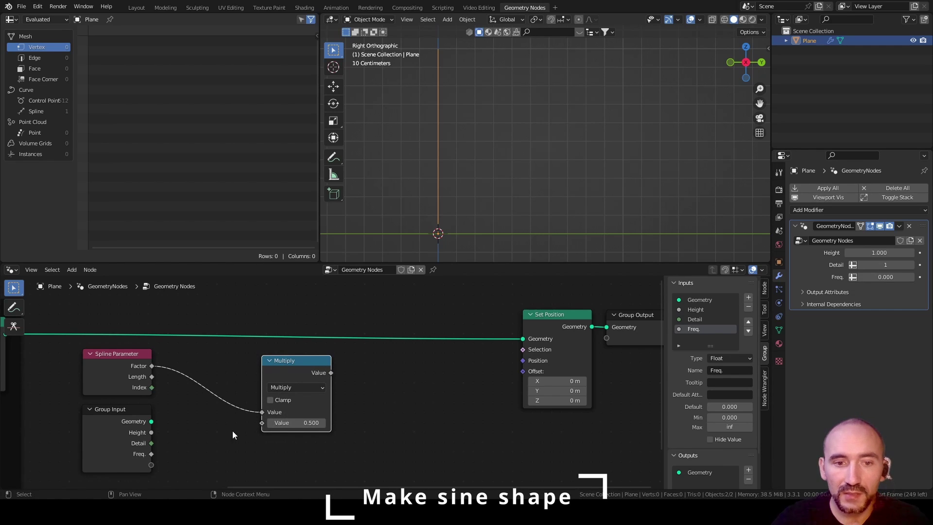
Multiply the Freq. input by pi*2 in a new Multiply node and link the result to the Factor Multiply's second value.
drag(152, 453, 171, 427)
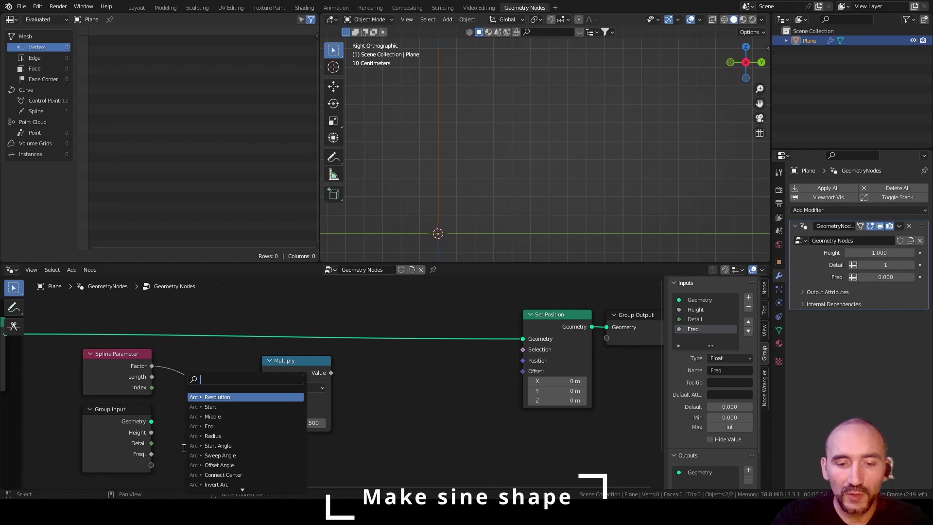
text(mult)
key(Return)
click(170, 422)
click(190, 479)
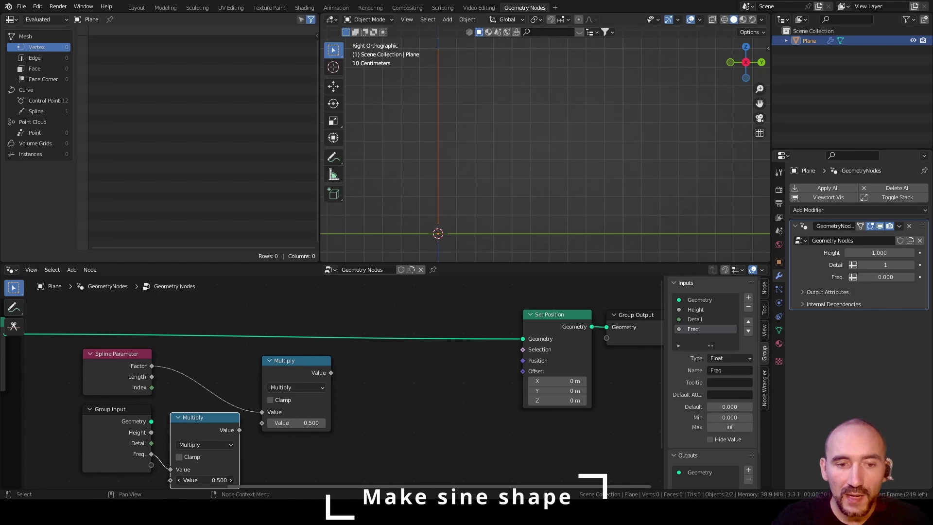
text(pi*2)
key(Return)
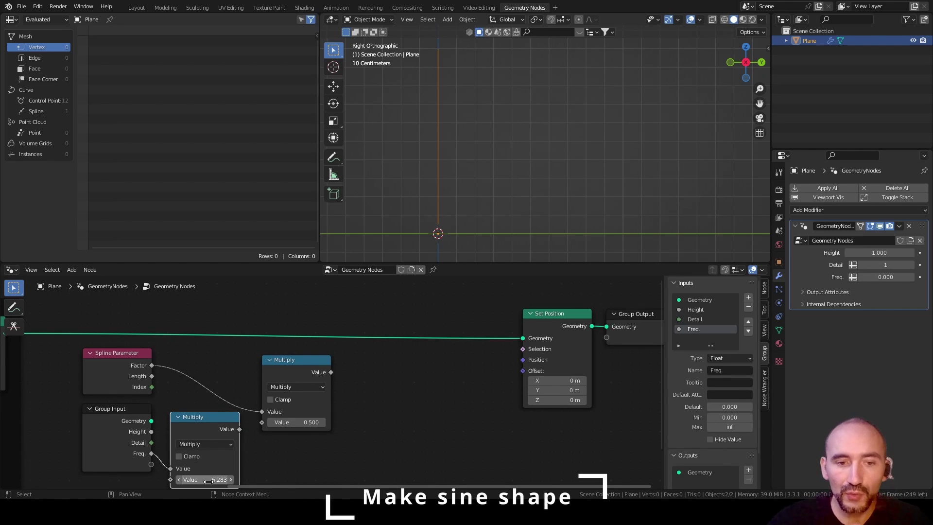
drag(239, 429, 262, 422)
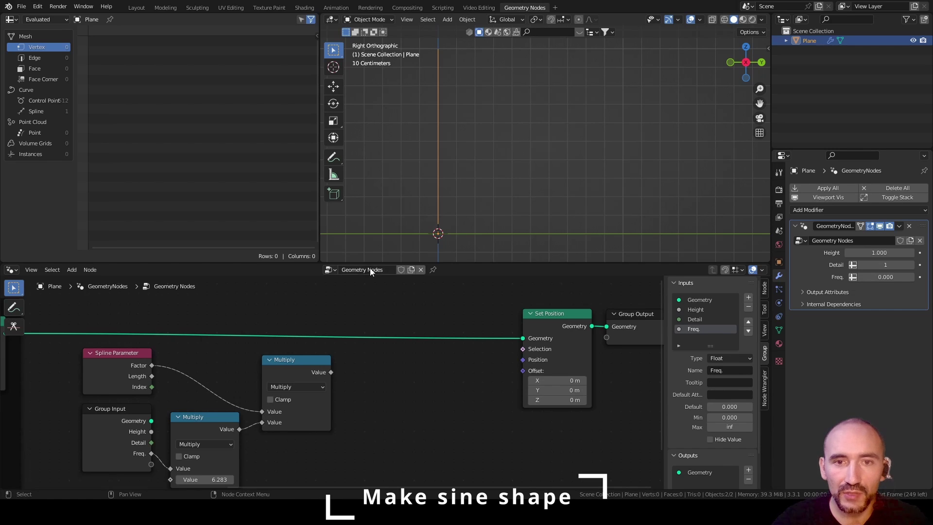
Add a Sine math node after the Factor Multiply, followed by another Multiply node fed by the sine result.
text(sin)
drag(331, 372, 432, 377)
key(Return)
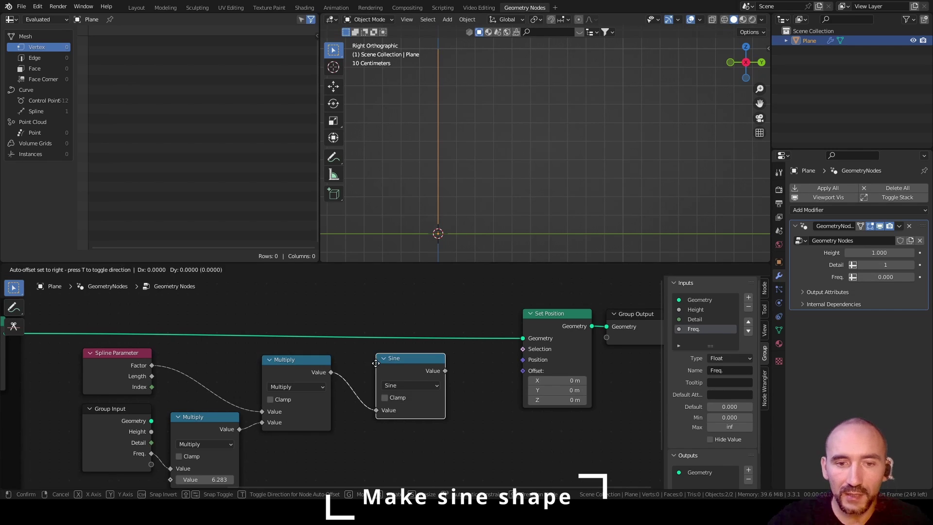
click(348, 372)
text(mult)
key(Return)
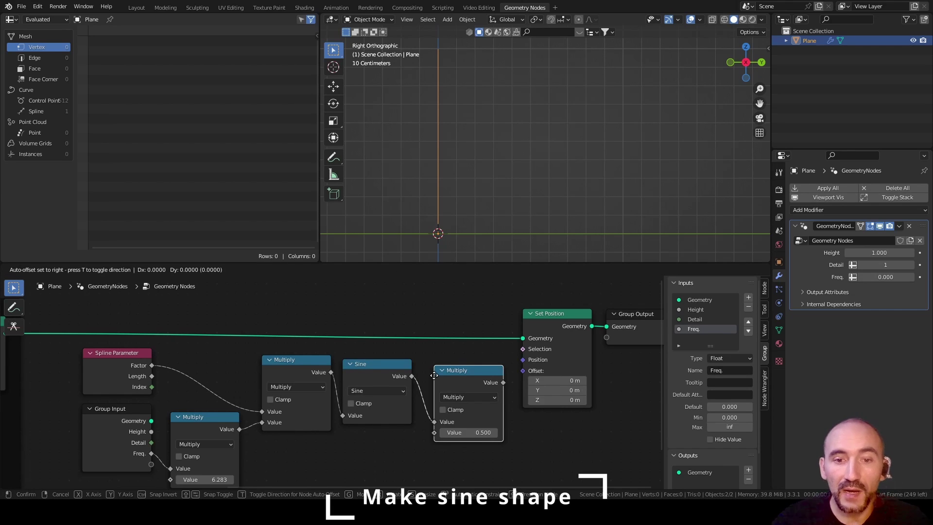
click(422, 371)
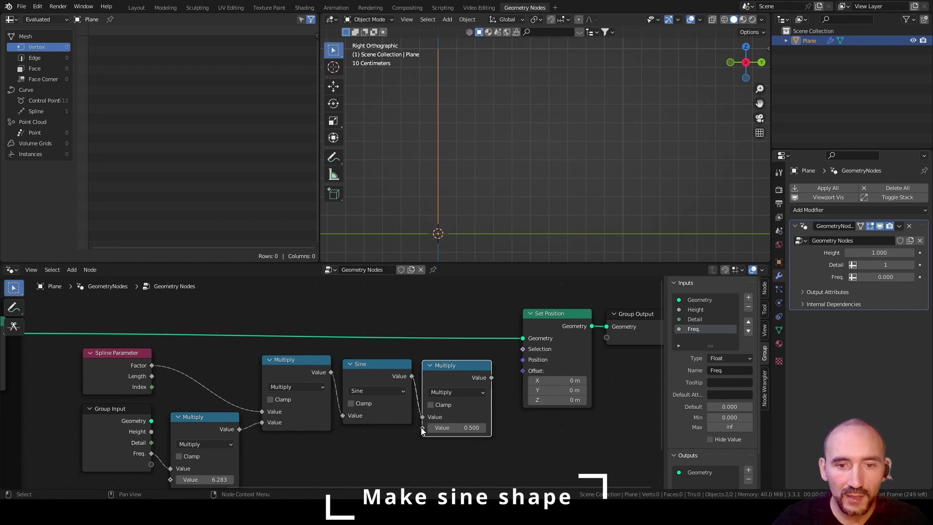
Expose the last Multiply's second value as a group input named Amplitude with a minimum of 0.
drag(422, 428, 151, 464)
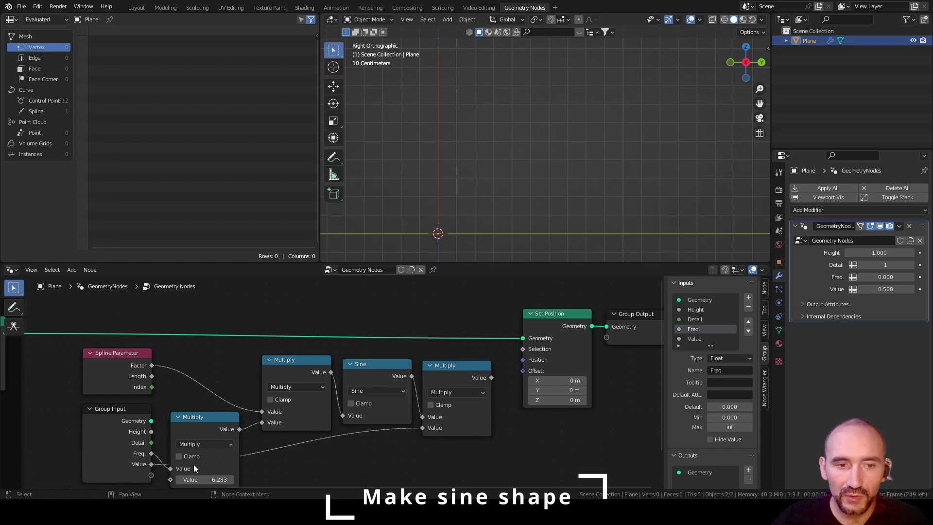
click(695, 339)
click(729, 370)
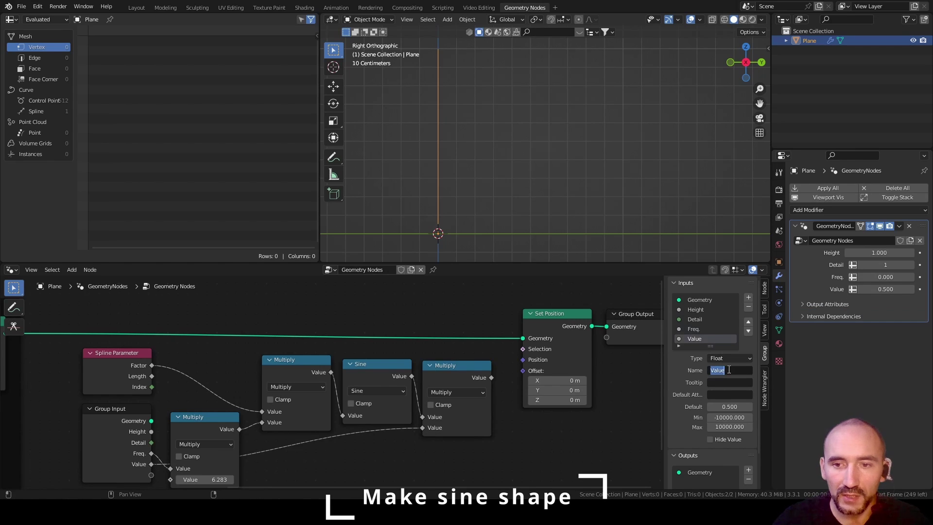
text(Amplitude)
key(Return)
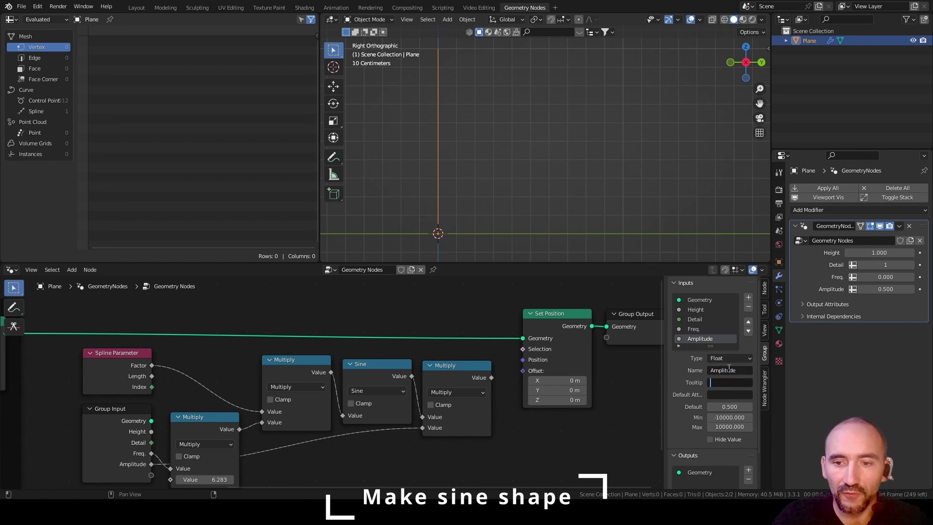
click(729, 417)
text(0)
key(Return)
Feed the last Multiply's result into the Y of a new Combine XYZ node and link its vector to Set Position's Offset.
drag(491, 377, 518, 398)
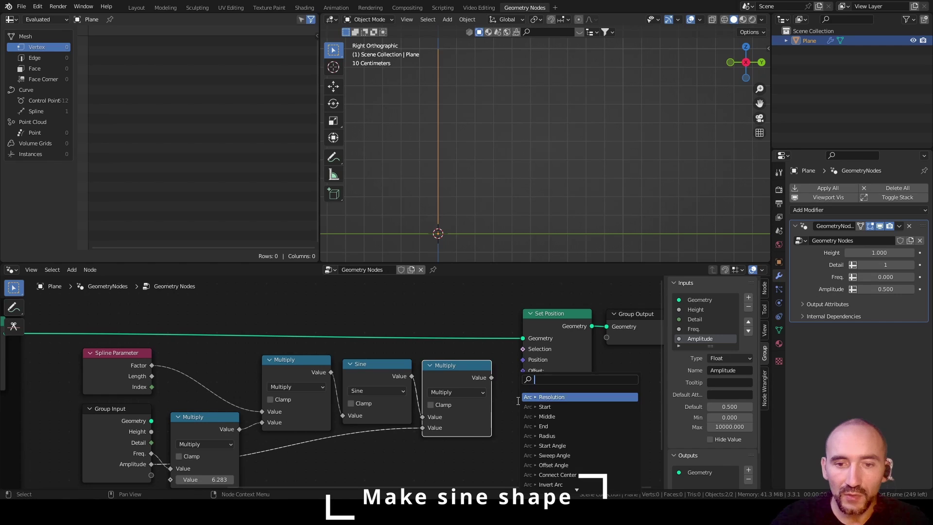
text(combine)
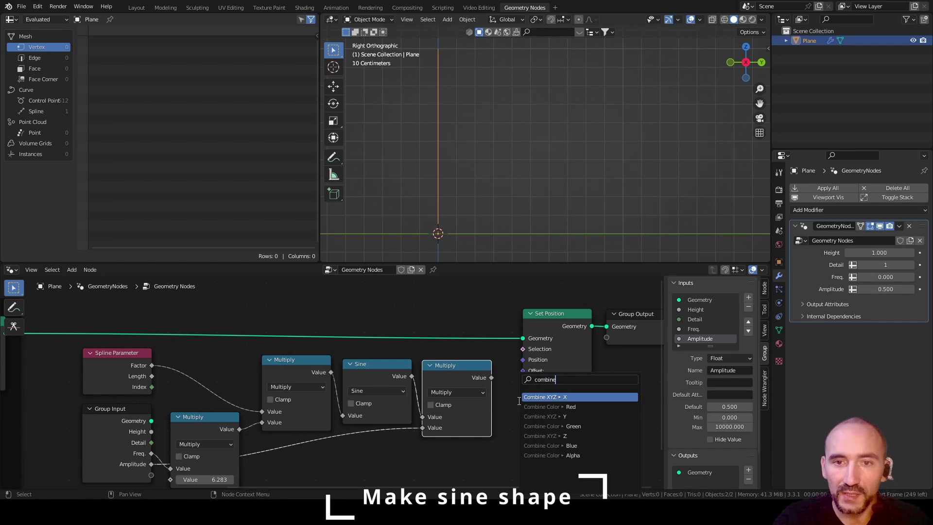
key(Down)
key(Down)
key(Return)
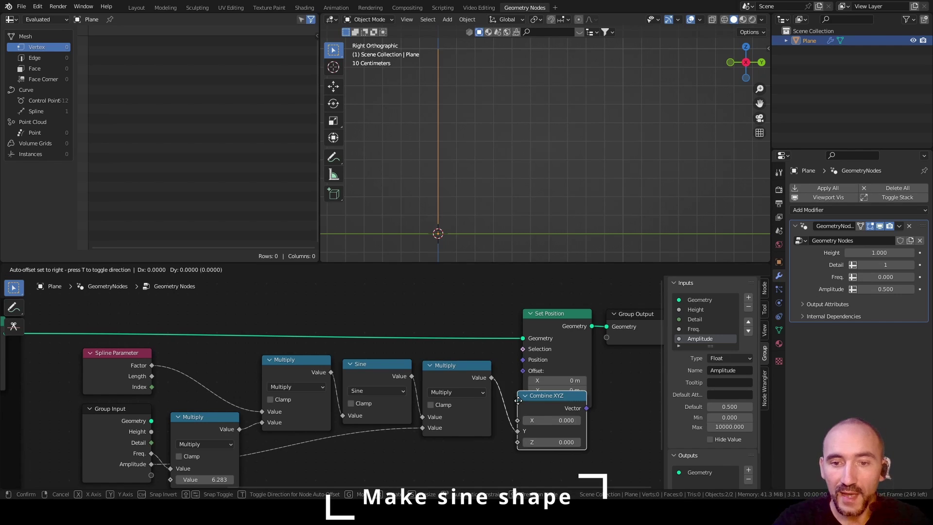
click(499, 410)
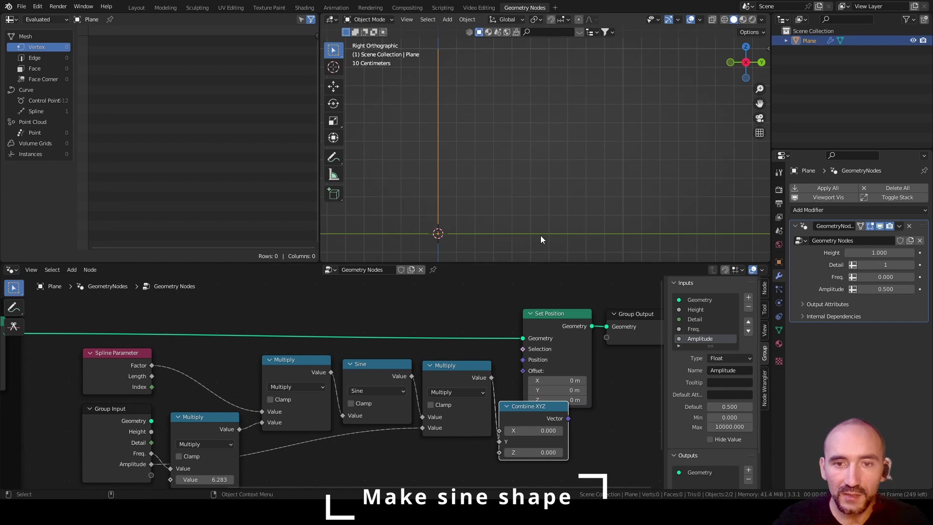
drag(528, 385, 522, 371)
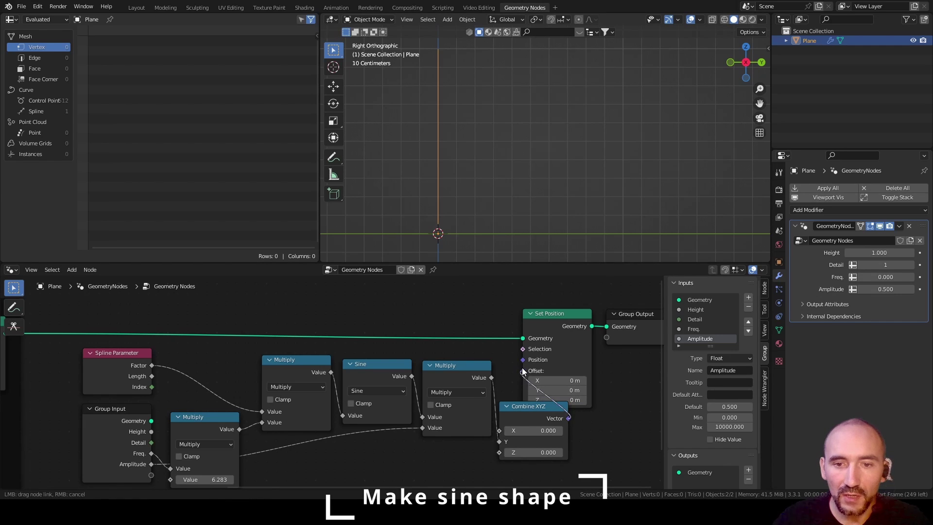
Set the modifier's Freq. value to 1.
click(883, 277)
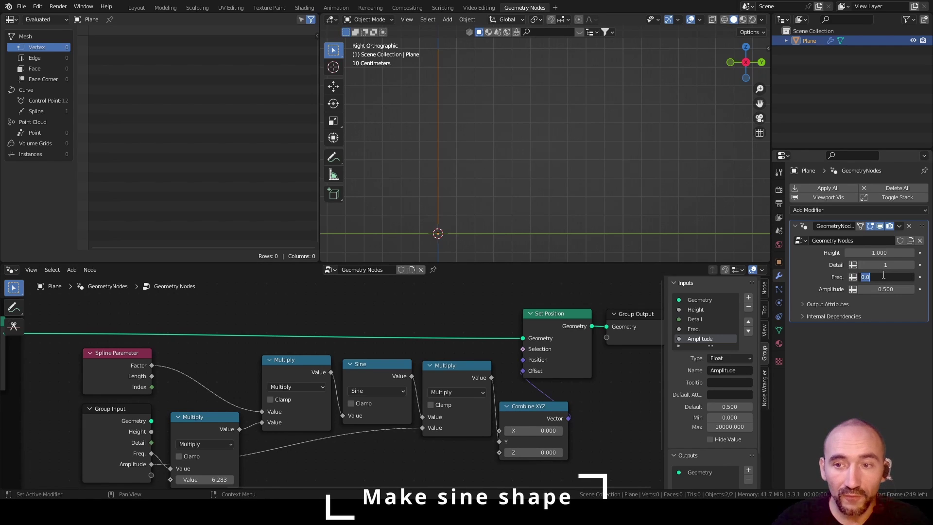
text(1)
key(Return)
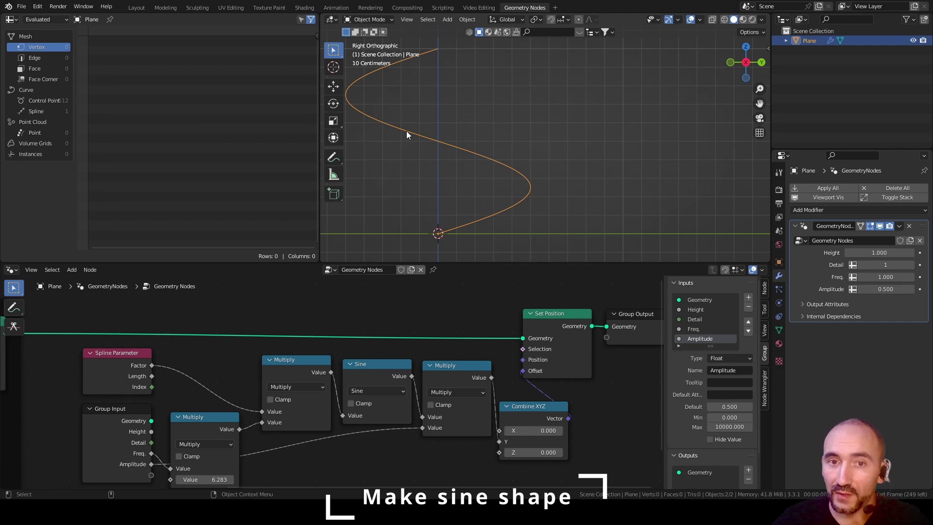
Collapse the Factor Multiply, Sine, amplitude Multiply and Combine XYZ nodes, then save the file.
scroll(258, 326, down, 2)
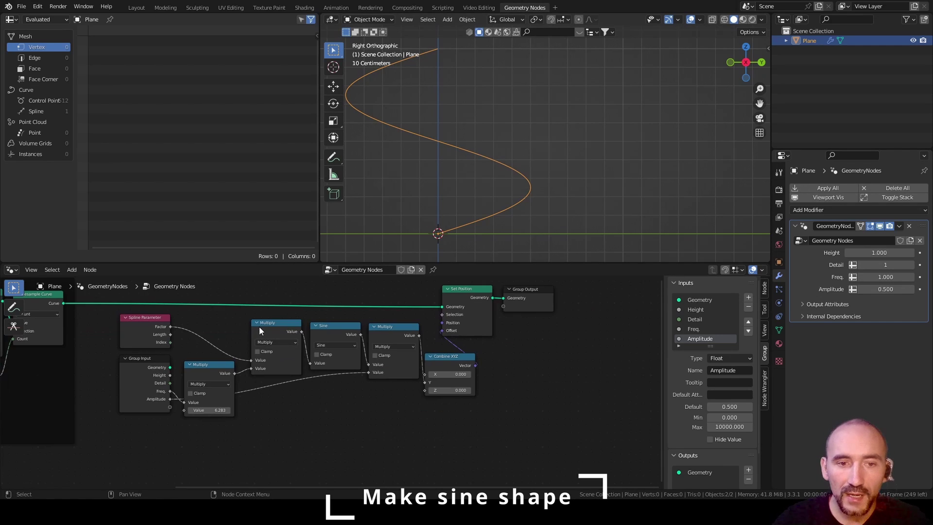
click(256, 323)
click(316, 326)
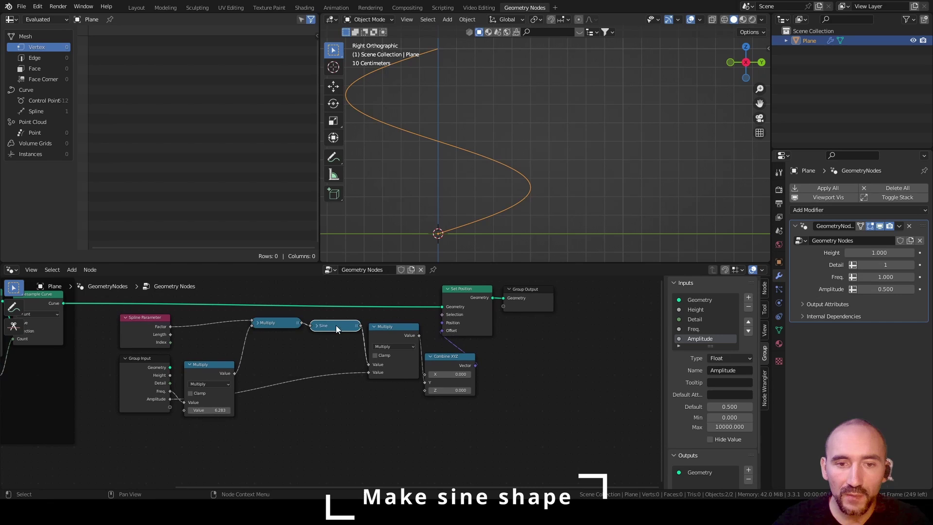
click(372, 326)
click(430, 356)
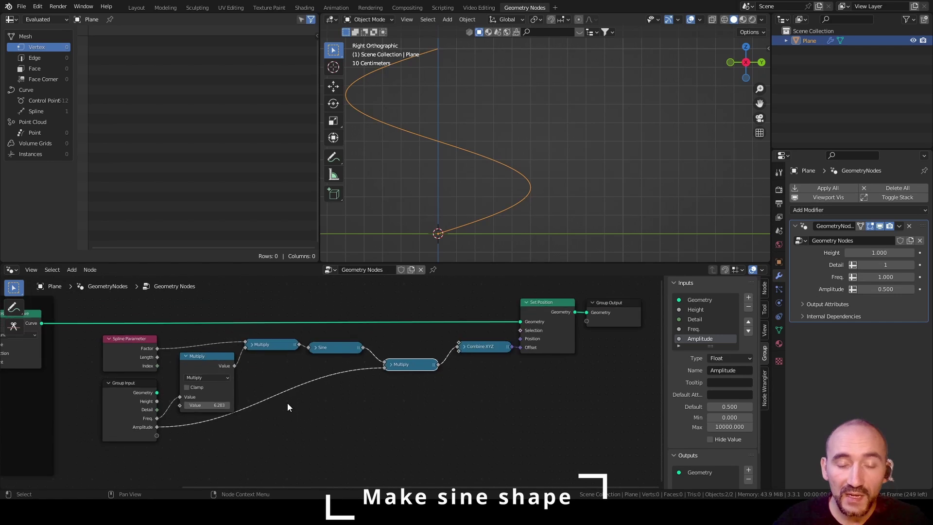
scroll(310, 394, up, 2)
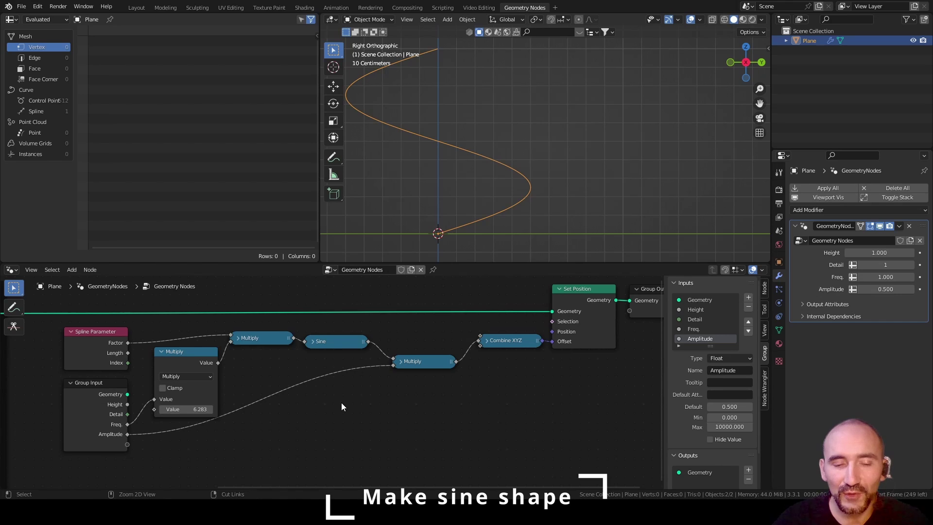
key(ctrl+s)
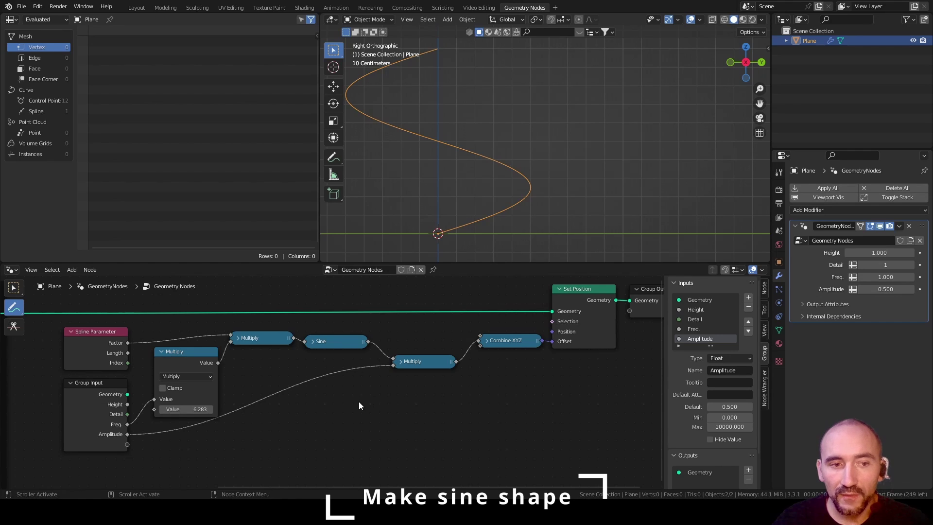
Annotate the node editor with an IN row 1 2 3 4 5 and an OUT row 3 7 11 15 19, marking the differences of 4.
drag(356, 403, 450, 403)
mouse_move(508, 392)
mouse_down()
mouse_move(516, 406)
mouse_move(545, 398)
mouse_move(539, 403)
mouse_up()
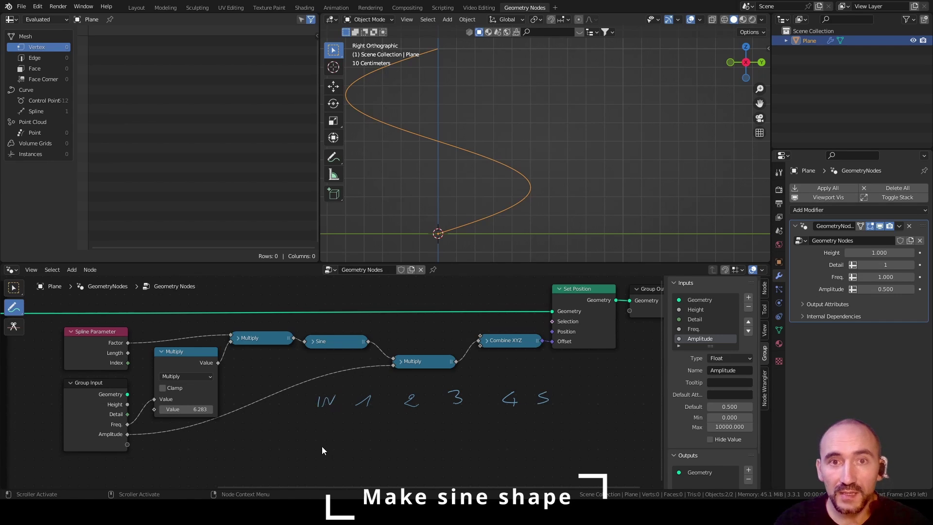
drag(322, 433, 342, 433)
drag(337, 434, 337, 443)
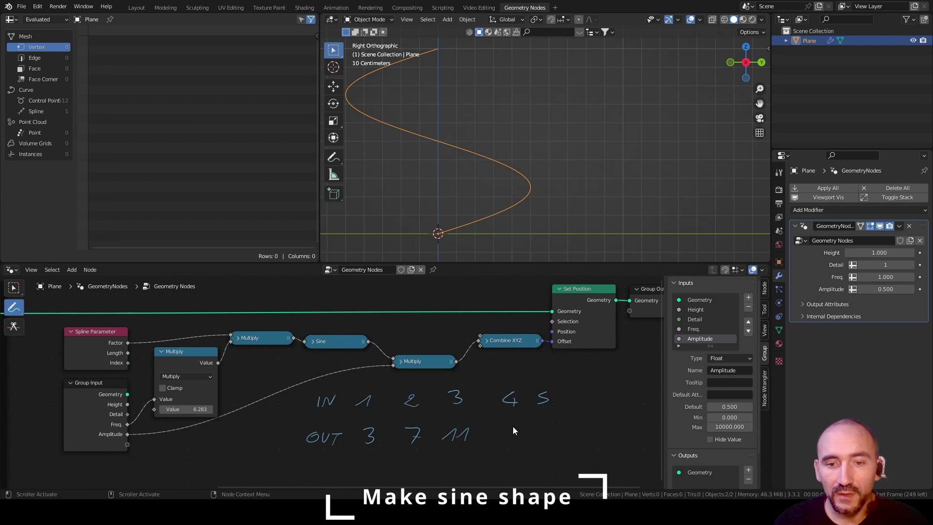
drag(497, 431, 501, 439)
drag(511, 428, 507, 438)
drag(512, 427, 521, 425)
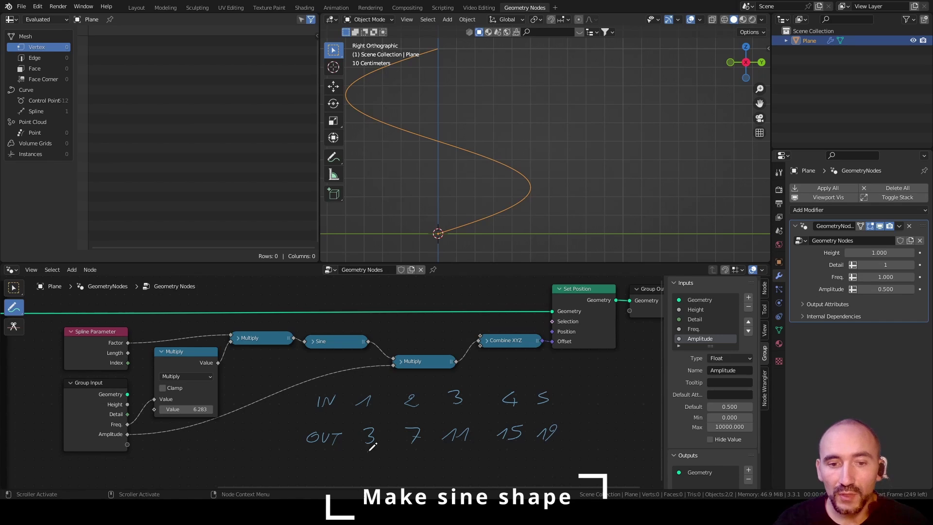
mouse_move(367, 450)
mouse_down()
mouse_move(415, 449)
mouse_move(400, 473)
mouse_move(460, 450)
mouse_up()
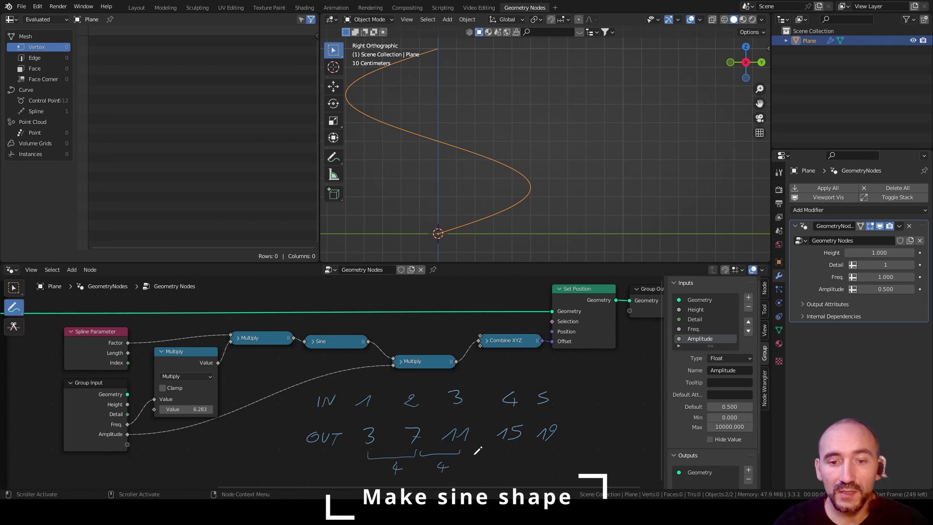
mouse_move(595, 423)
mouse_down()
mouse_move(570, 435)
mouse_move(582, 433)
mouse_move(563, 402)
mouse_move(574, 409)
mouse_up()
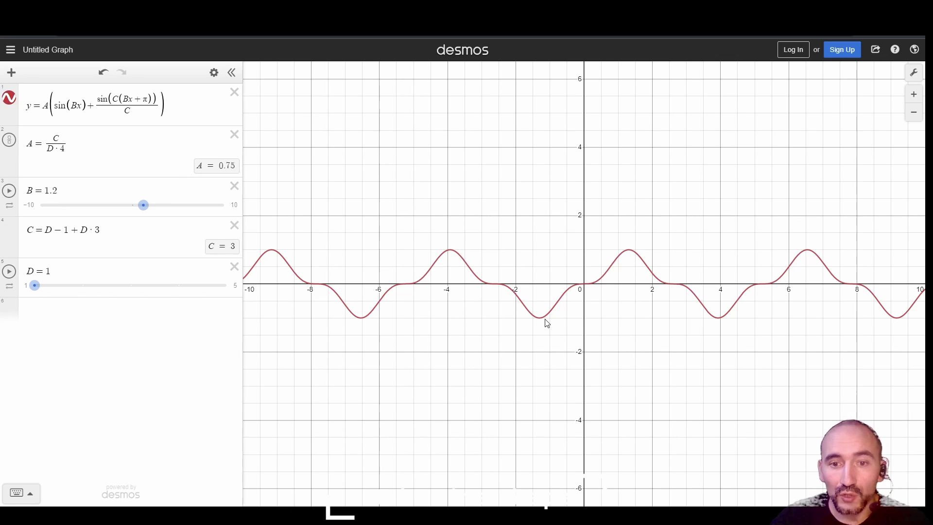
Switch to the Desmos graph and raise D to 2 and then 5 to examine how it changes the wave.
scroll(542, 322, up, 2)
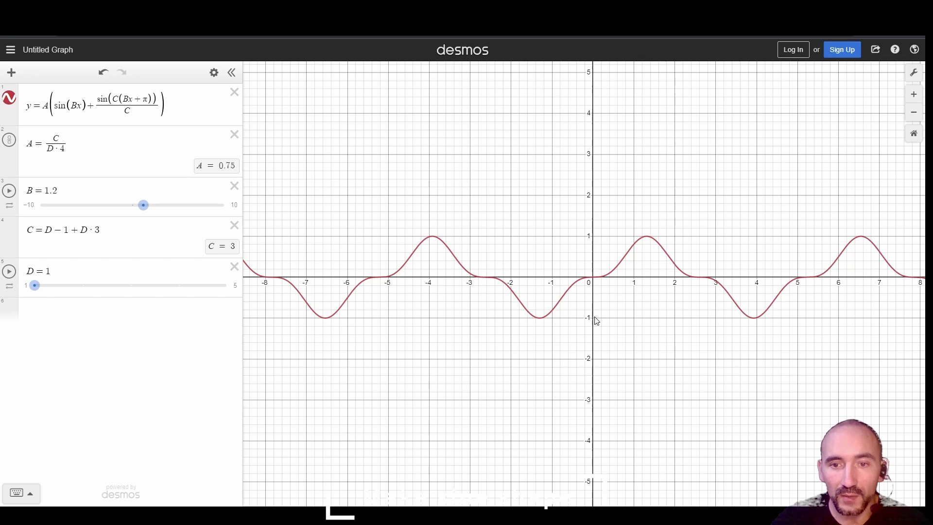
drag(33, 286, 66, 291)
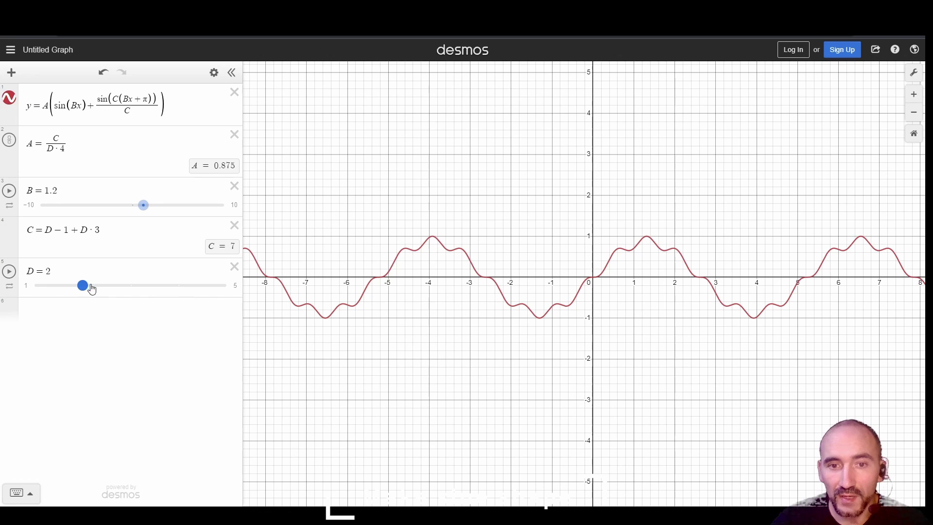
drag(105, 289, 226, 287)
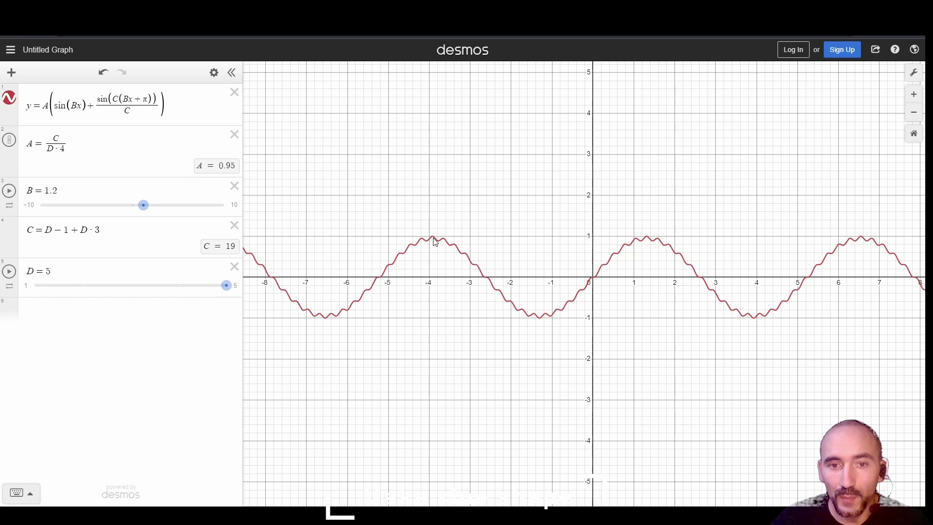
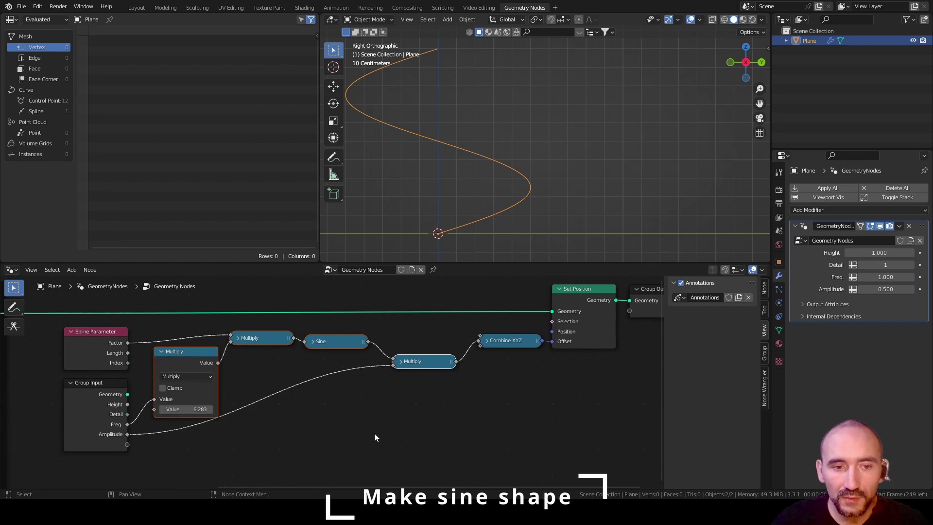
Combine the three Multiply nodes and the Sine node into a node group and reposition its Group Input.
key(ctrl+g)
click(323, 391)
drag(160, 388, 145, 368)
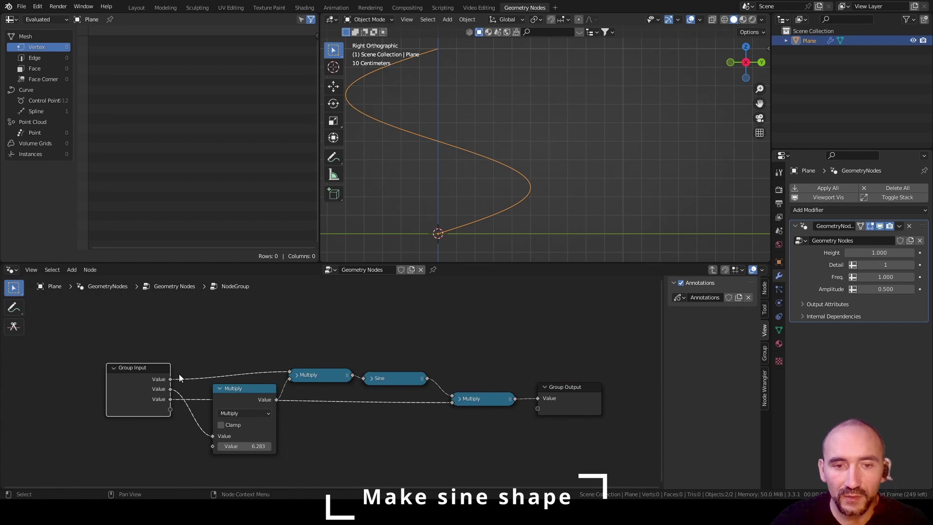
Rename the node group's first input to Factor with a minimum of 0 and a maximum of 1.
click(764, 353)
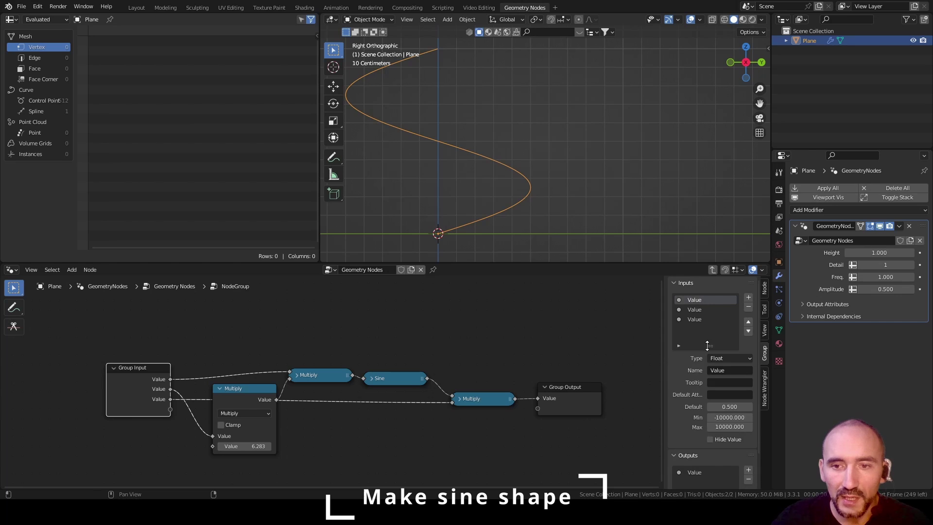
text(Facto)
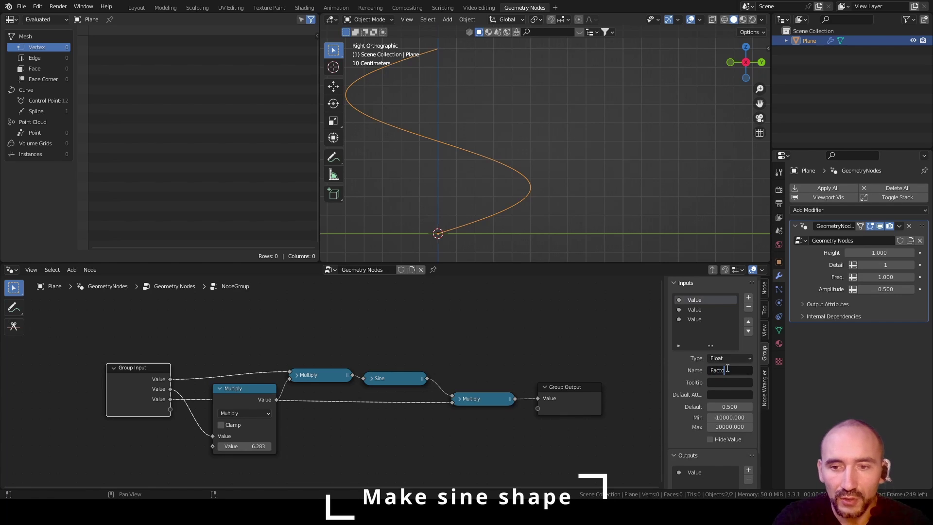
text(r)
key(Tab)
key(Tab)
key(Tab)
key(Tab)
text(0)
key(Tab)
text(1)
Rename the node group's second input to Freq. with a minimum of 0.
click(704, 310)
click(728, 369)
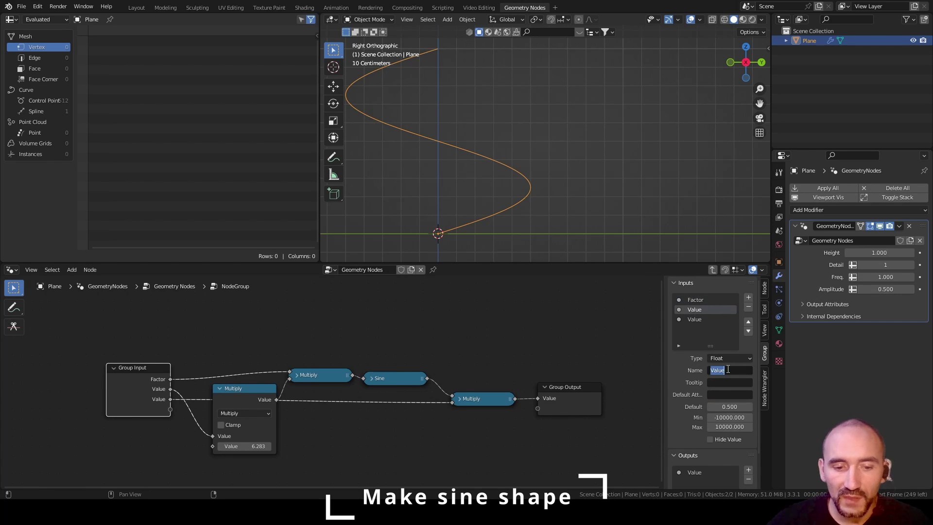
text(Freq.)
key(Return)
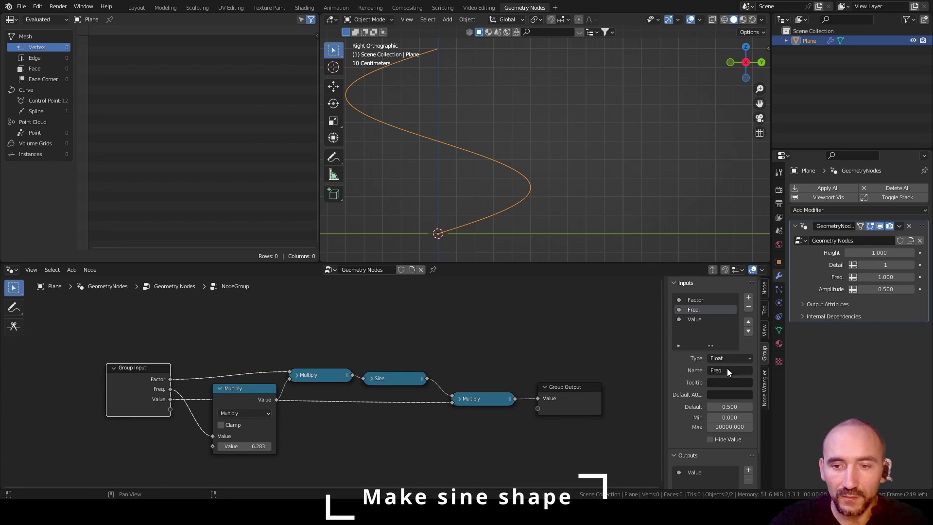
Rename the node group's third input to Amplitude with a minimum of 0.
click(727, 370)
text(Amplitu)
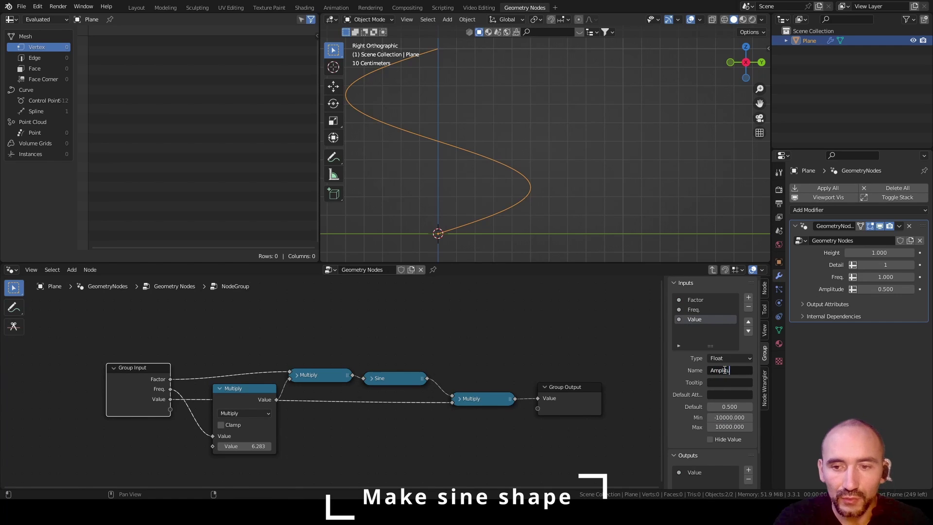
text(de)
key(Return)
click(729, 417)
text(0)
key(Return)
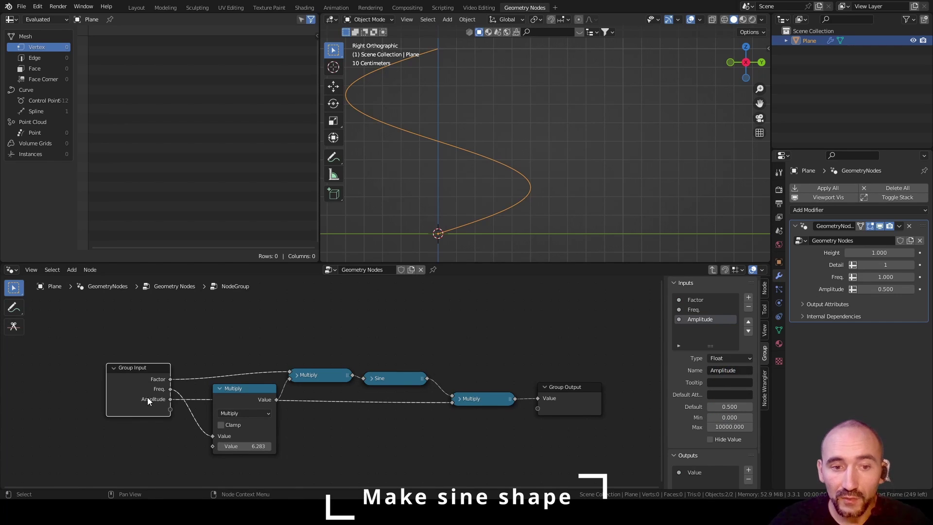
Add a fourth input to the node group, named Detail and of type Integer.
click(748, 297)
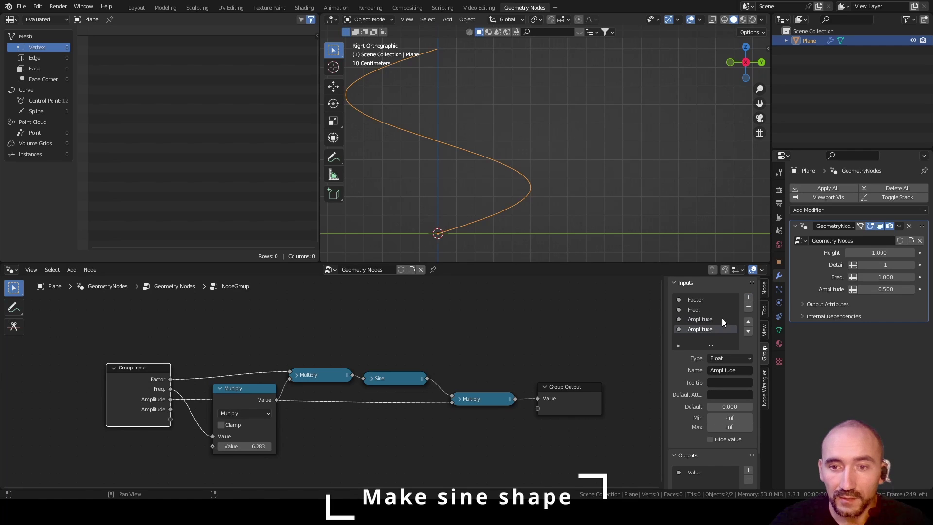
click(722, 371)
text(Detail)
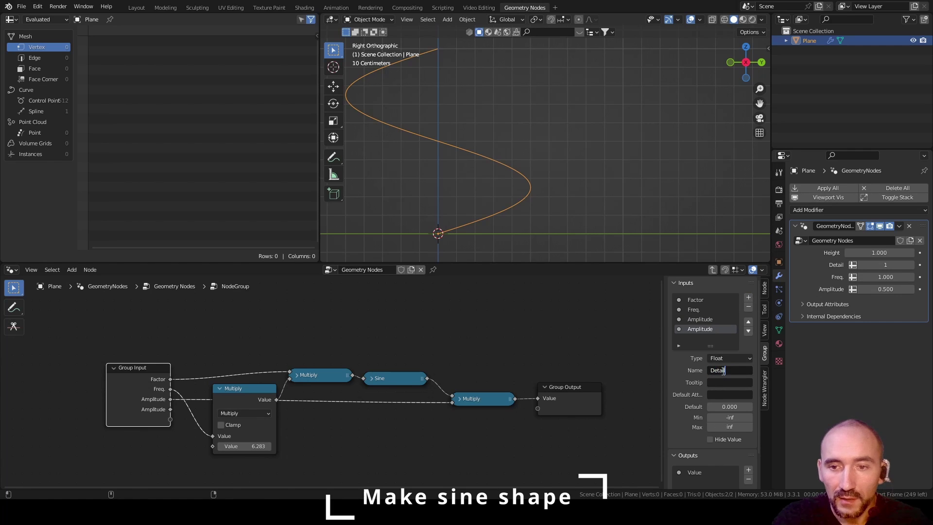
key(Return)
click(727, 357)
click(743, 486)
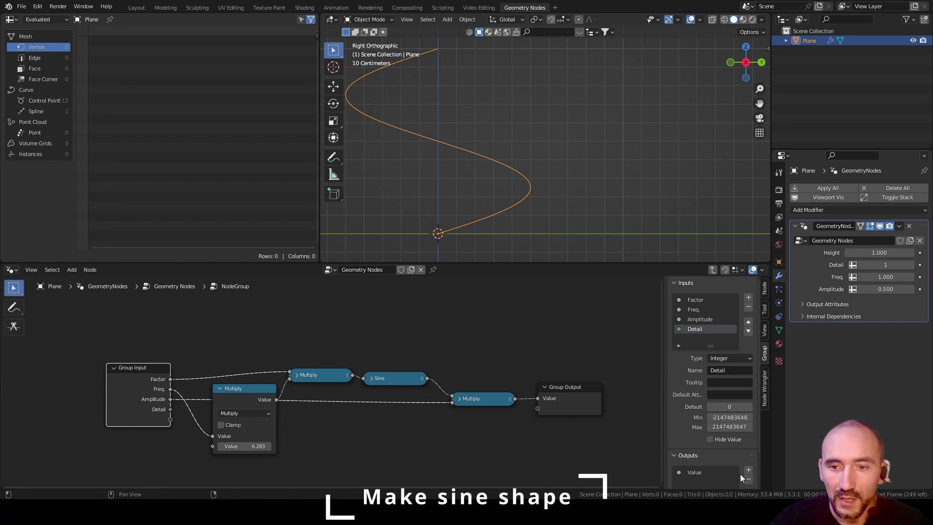
Set the node group's Detail input to a minimum of 1 and a default of 1, then leave the group.
click(734, 418)
text(1)
key(shift+Tab)
text(1)
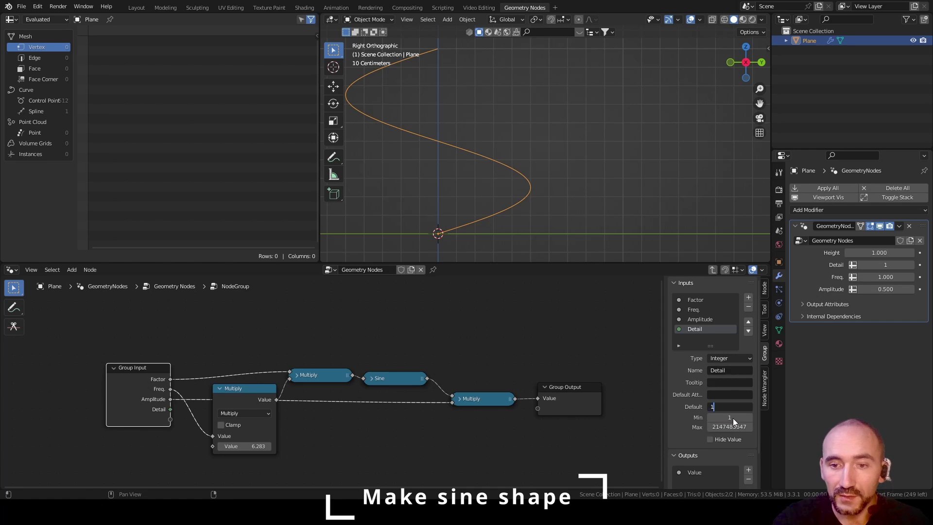
key(Tab)
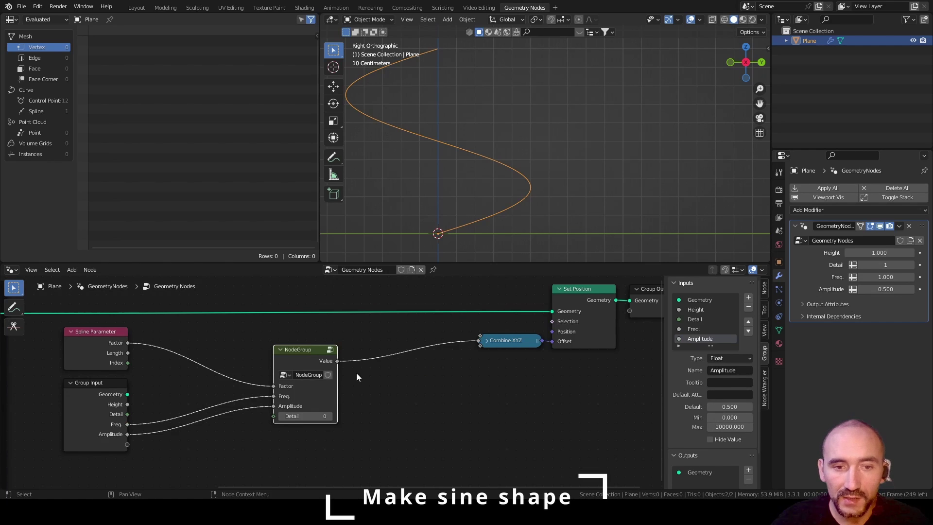
Move the main tree's Detail input to the end of the list and link it to the node group's Detail.
click(695, 319)
double_click(748, 331)
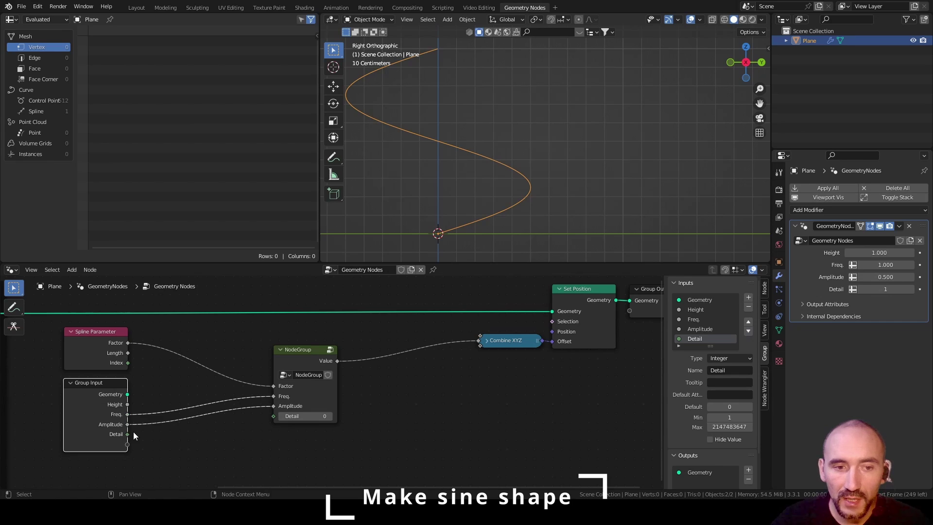
drag(128, 434, 282, 415)
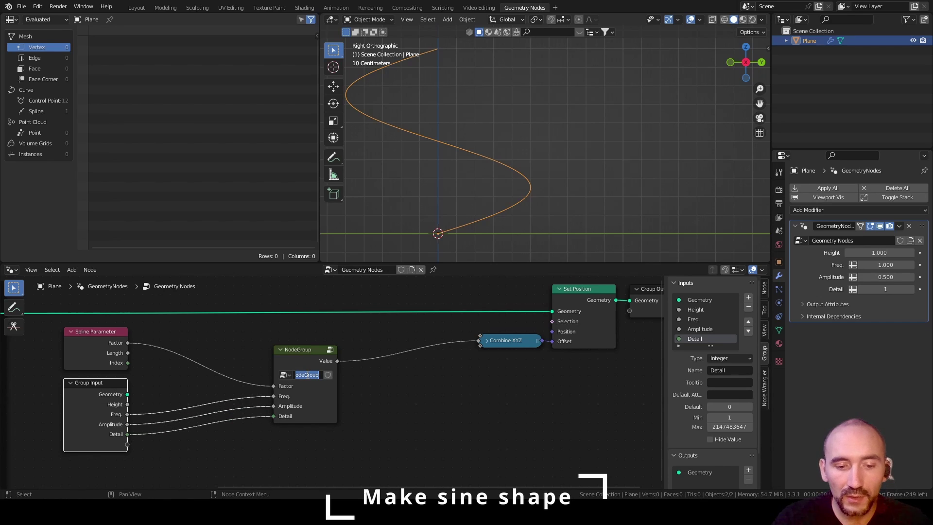
Rename the node group as Complex sine.
text(Complex s)
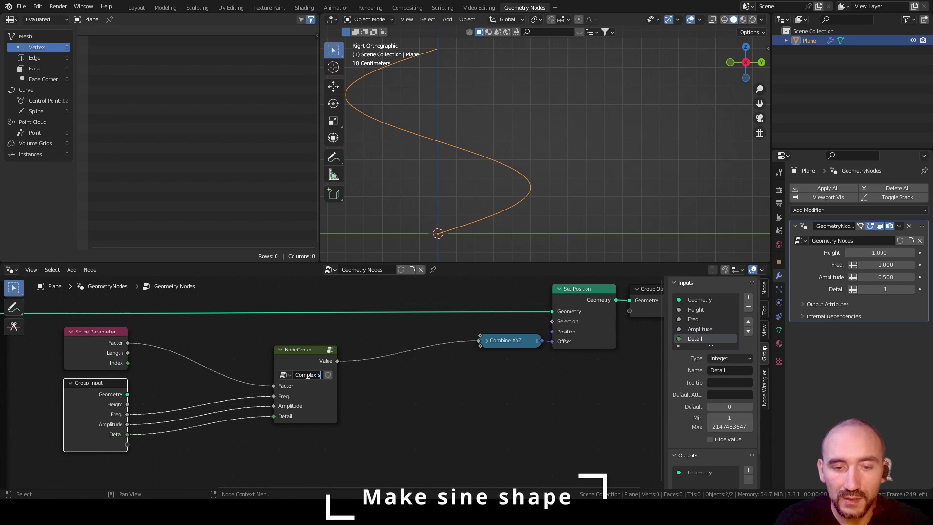
text(ine)
key(Return)
Move the Set Position and Group Output nodes together, closer to the Combine XYZ node.
drag(299, 355, 190, 348)
scroll(406, 377, down, 2)
drag(397, 309, 550, 371)
key(g)
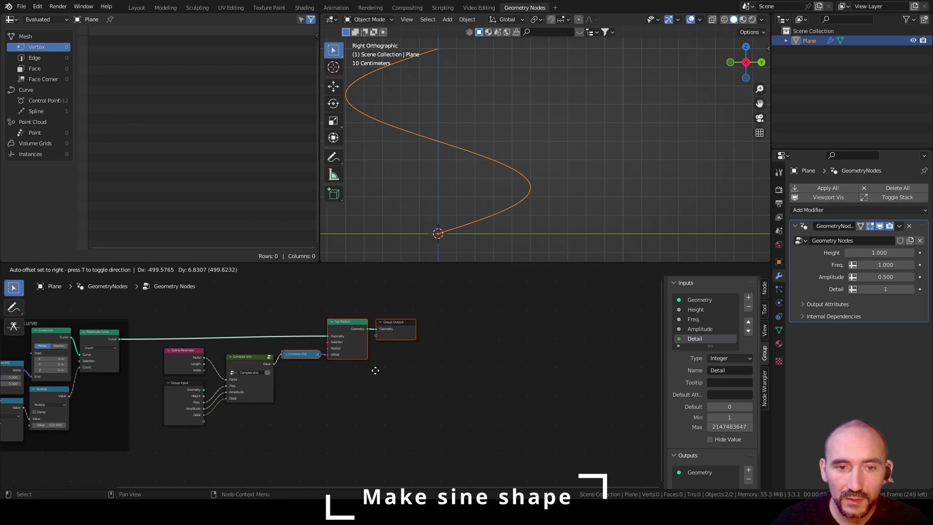
click(388, 372)
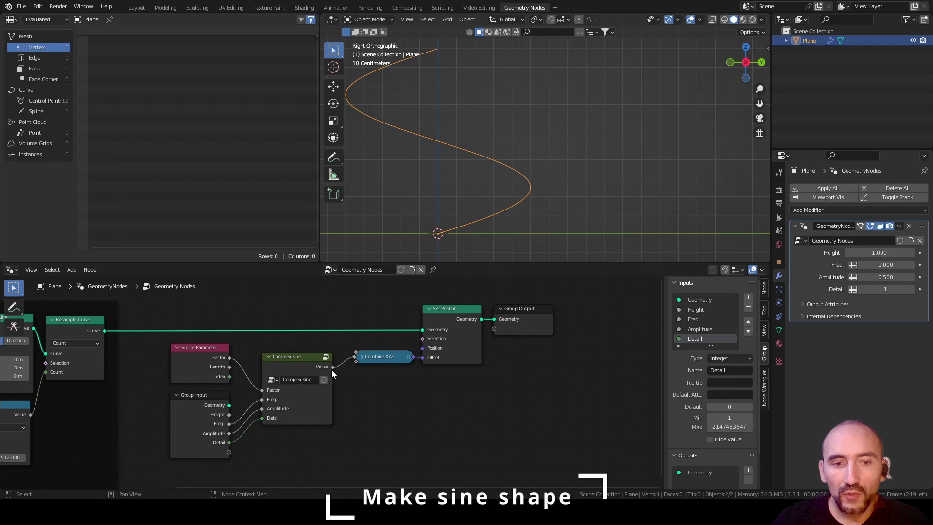
Open the Complex sine group, look over its B and C frames and sine chain, and return to the main tree.
click(294, 364)
key(Tab)
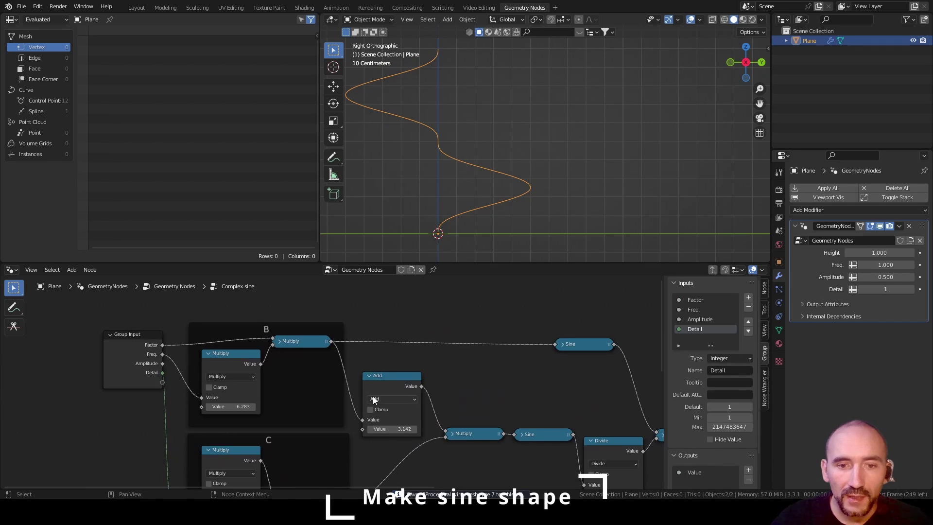
middle_drag(471, 381, 386, 362)
click(189, 310)
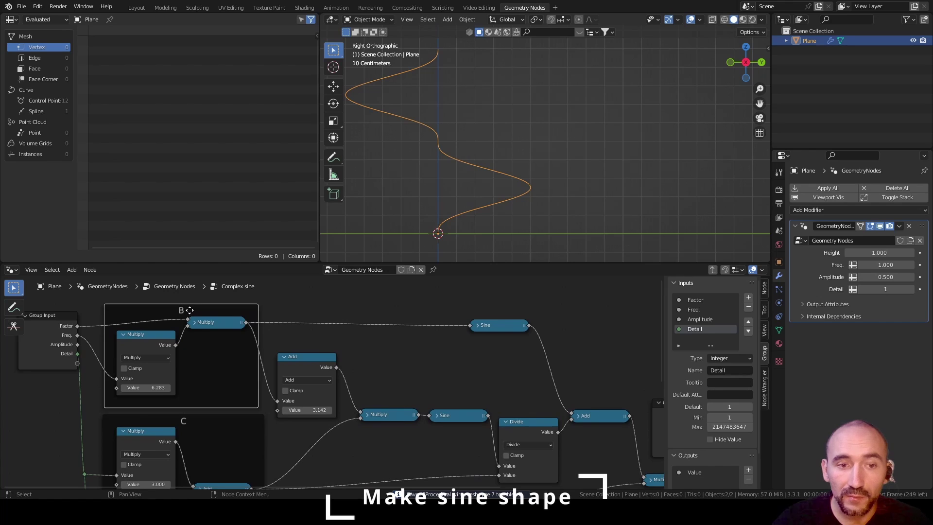
scroll(249, 417, down, 4)
middle_drag(251, 420, 303, 469)
scroll(244, 358, up, 4)
scroll(446, 321, down, 4)
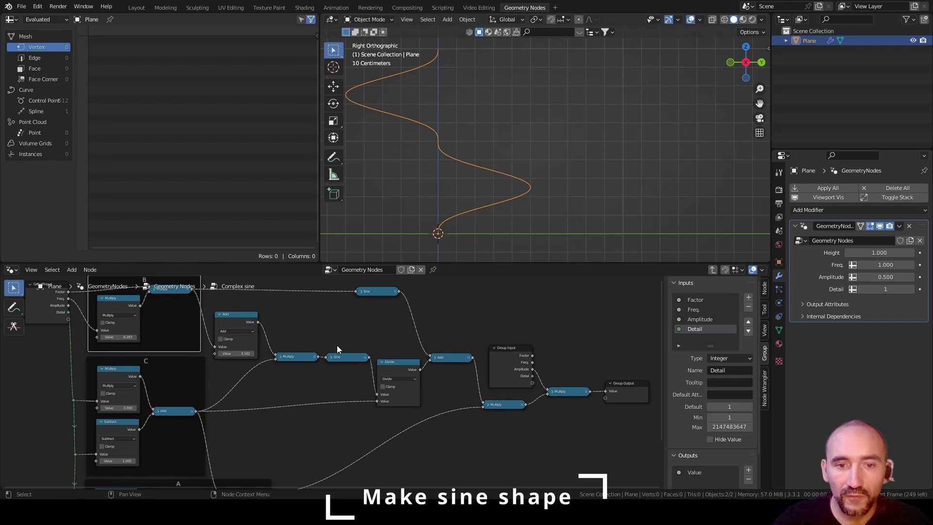
key(Tab)
scroll(311, 387, up, 2)
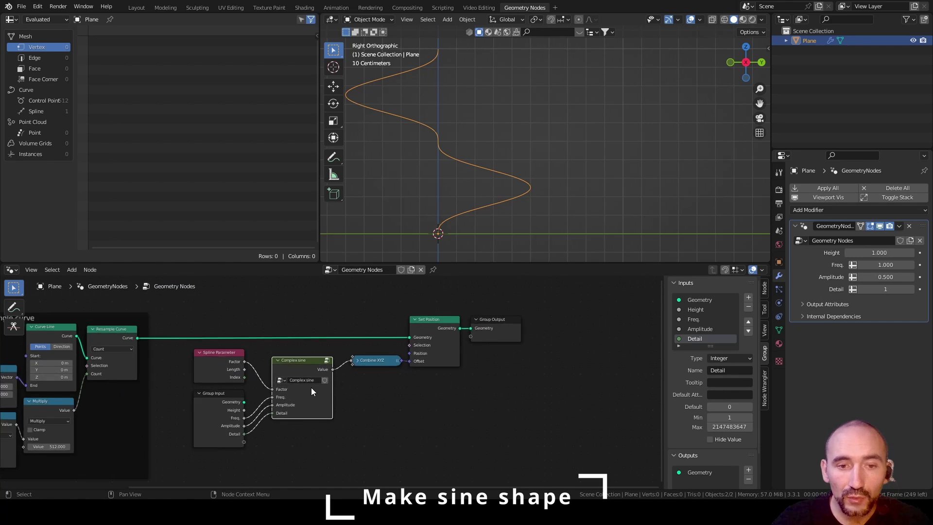
Shift the Set Position and Group Output nodes so they sit close beside Combine XYZ.
key(g)
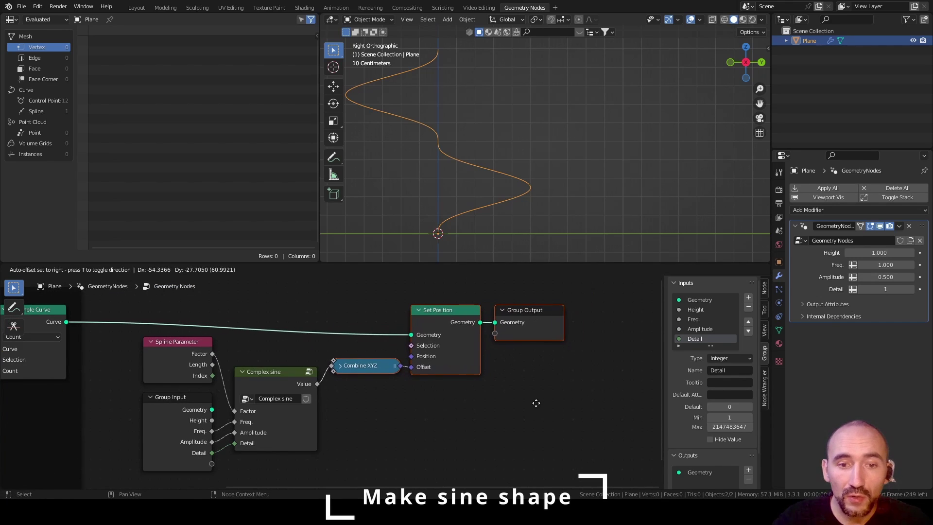
click(536, 402)
click(413, 404)
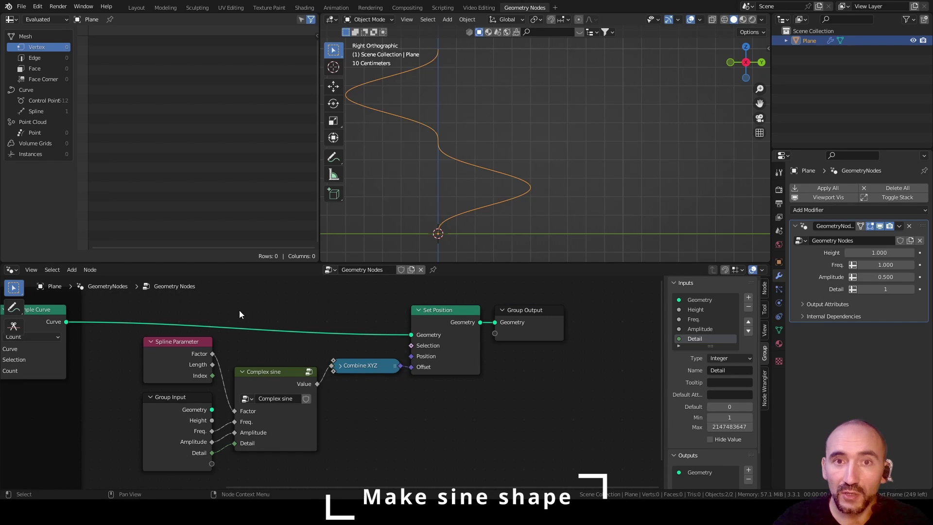
Frame the Spline Parameter, Group Input, Complex sine, Combine XYZ and Set Position nodes and label the frame Make sine shape.
scroll(228, 328, down, 1)
drag(117, 299, 384, 422)
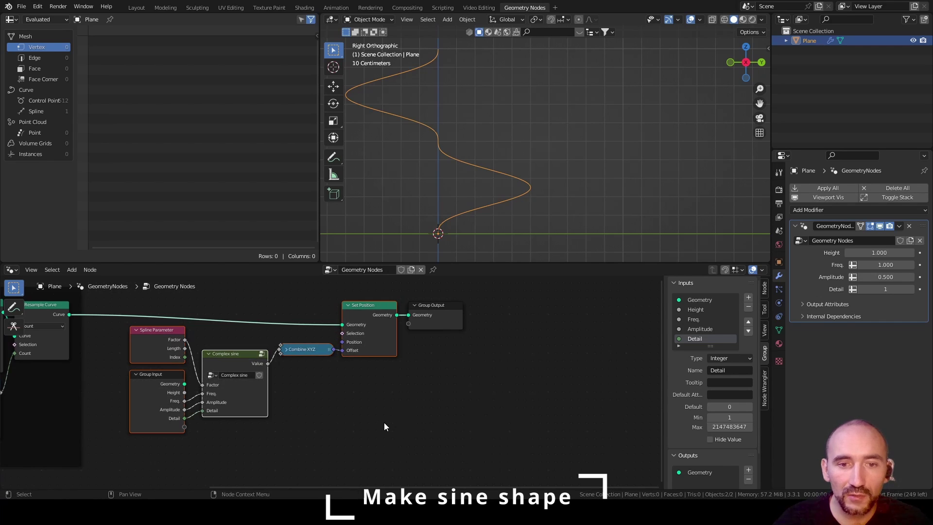
key(ctrl+j)
key(F2)
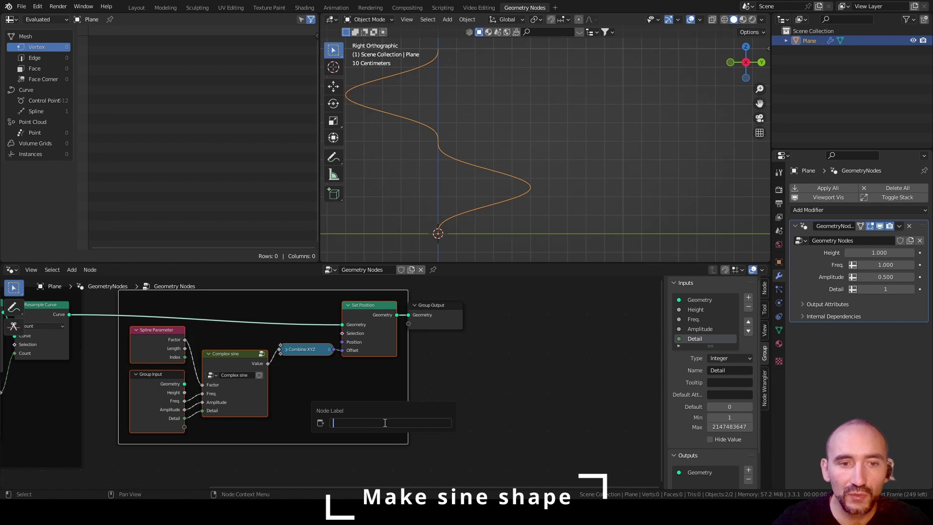
text(Make sine shape)
key(Return)
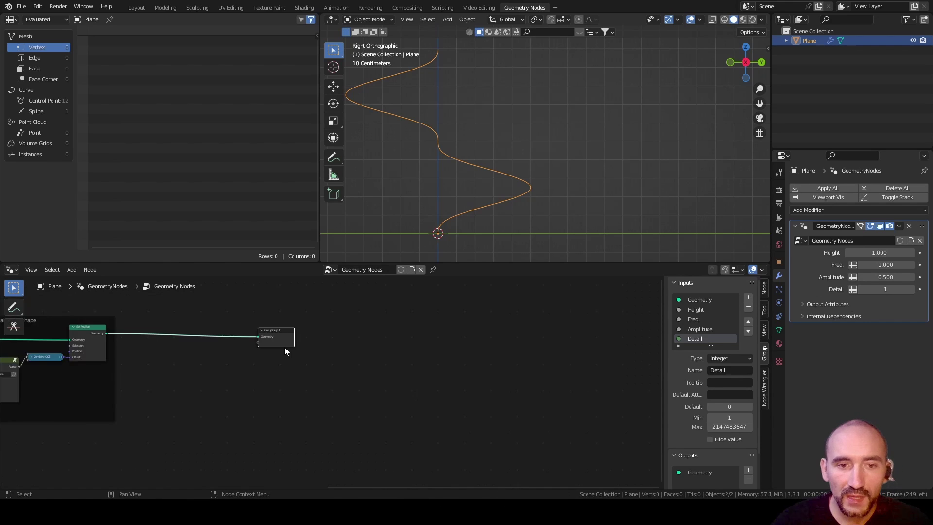
Move the Group Output node farther from Set Position to make room for more nodes.
middle_drag(284, 346, 341, 415)
scroll(341, 415, up, 1)
drag(351, 362, 590, 354)
scroll(488, 170, down, 1)
scroll(488, 171, down, 4)
shift+middle_drag(617, 160, 456, 206)
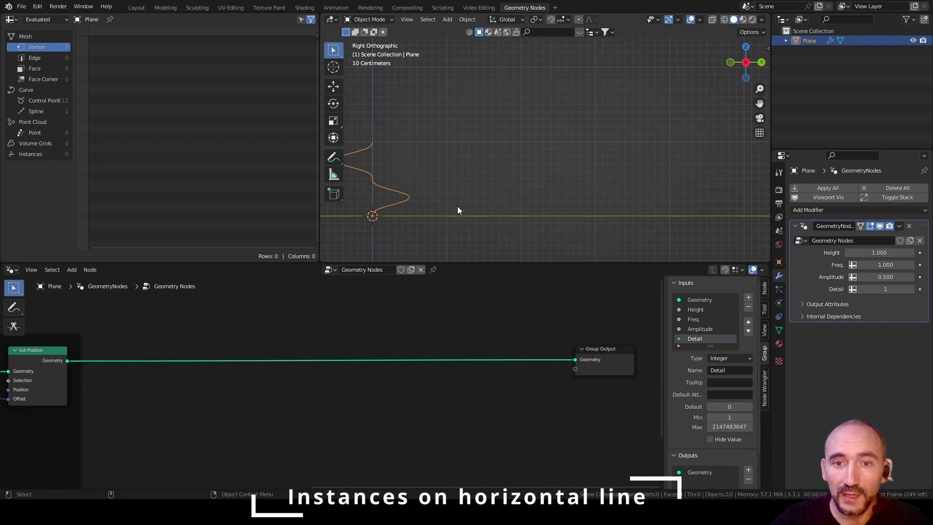
Add a Curve Line node in the free space above the link to Group Output.
key(F3)
text(c)
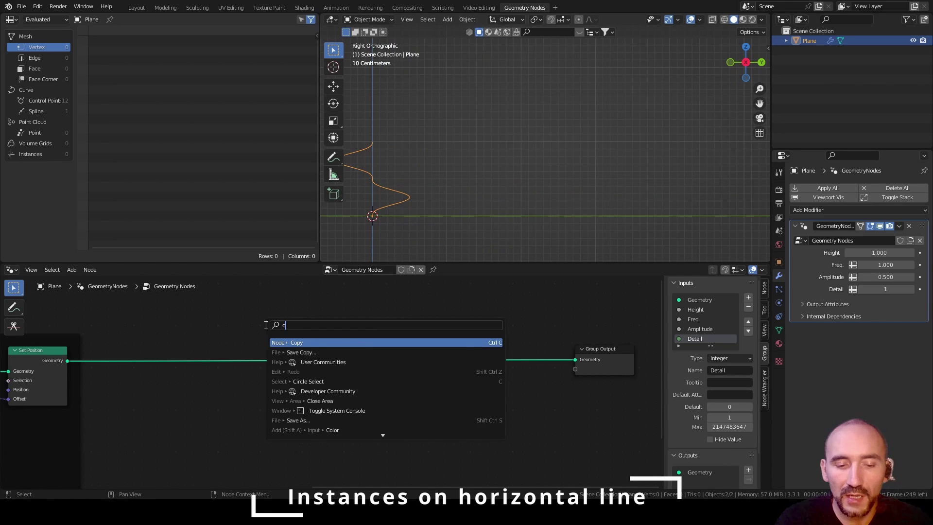
text(urve li)
key(Return)
click(304, 324)
Add a Resample Curve node fed by the new Curve Line.
key(F3)
text(r)
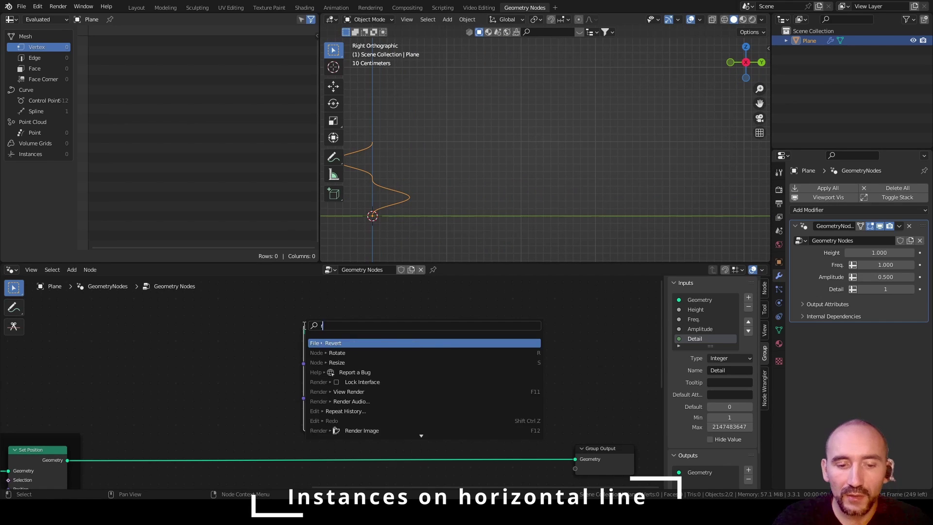
text(ve ▸ Resample)
key(Return)
click(424, 368)
Add a Combine XYZ node ahead of the new Curve Line.
key(F3)
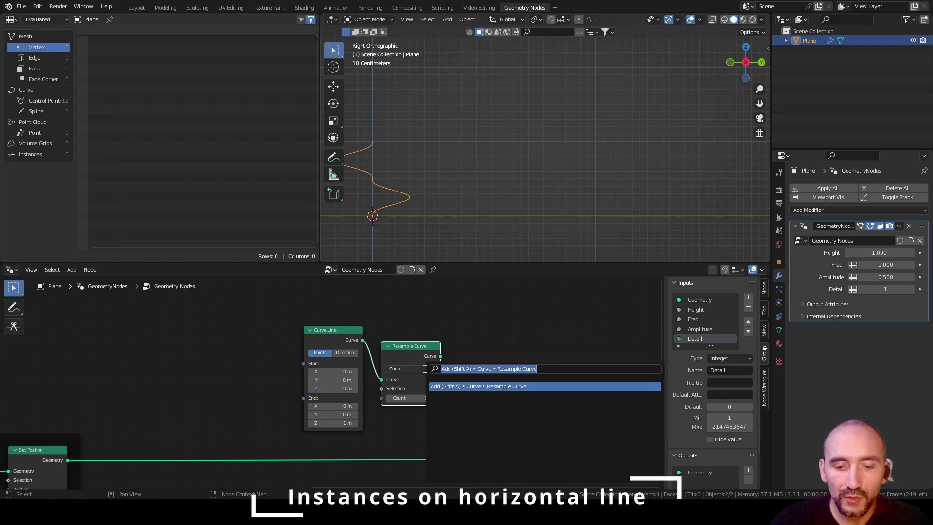
text(combine)
key(Return)
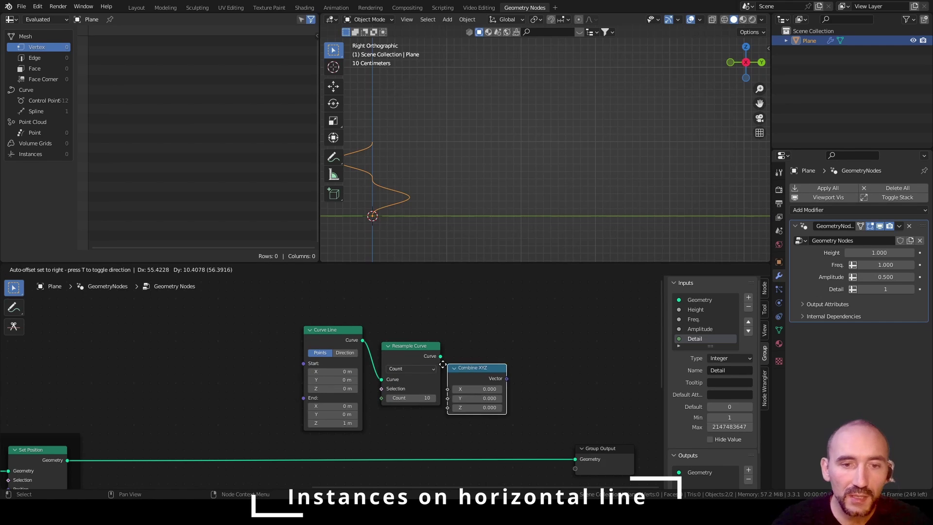
click(217, 357)
Add a Group Input node ahead of the new Combine XYZ node.
key(F3)
text(group in)
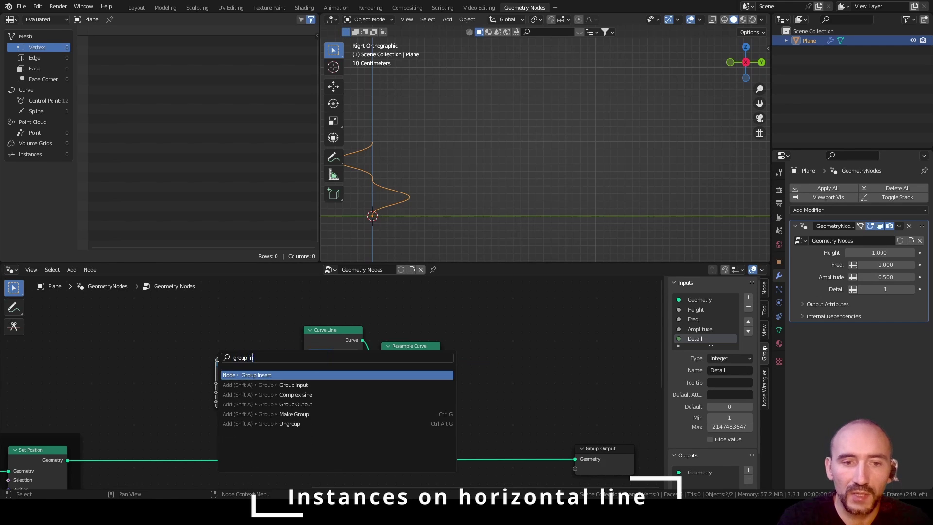
text(p)
key(Return)
click(191, 402)
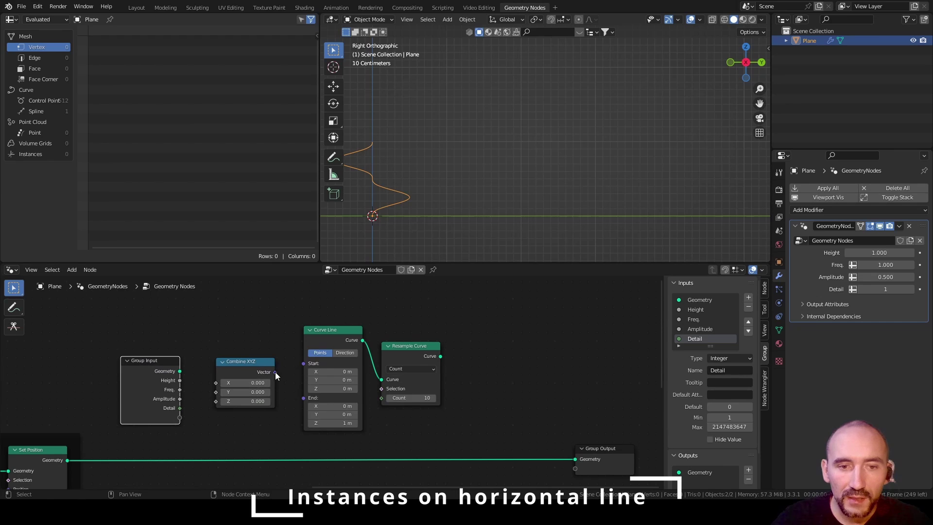
Link the Combine XYZ vector to the Curve Line's End and expose its Y value as a new group input.
drag(275, 371, 303, 397)
drag(242, 368, 182, 416)
Move the new Y input up the tree's input list to directly below Height.
click(695, 338)
click(748, 322)
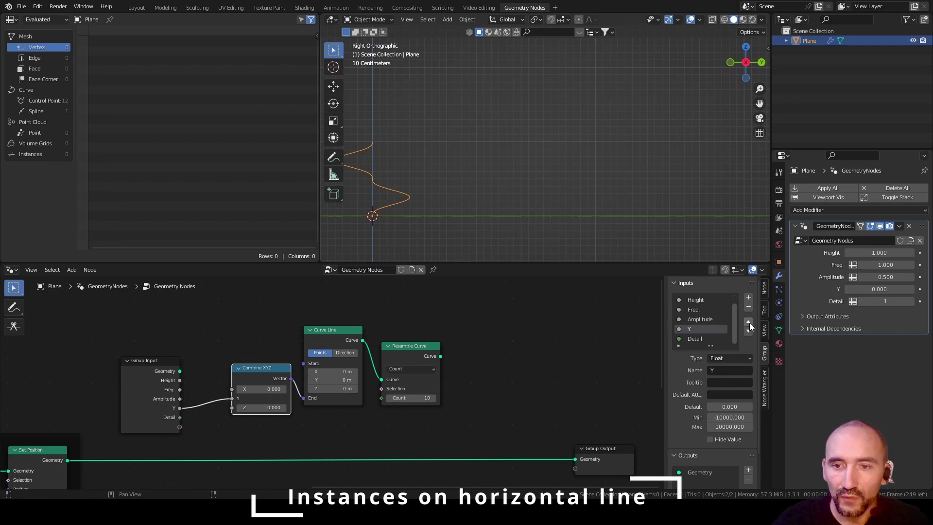
click(748, 322)
click(748, 321)
Rename the Y input to Width and set its minimum to 0.
click(720, 371)
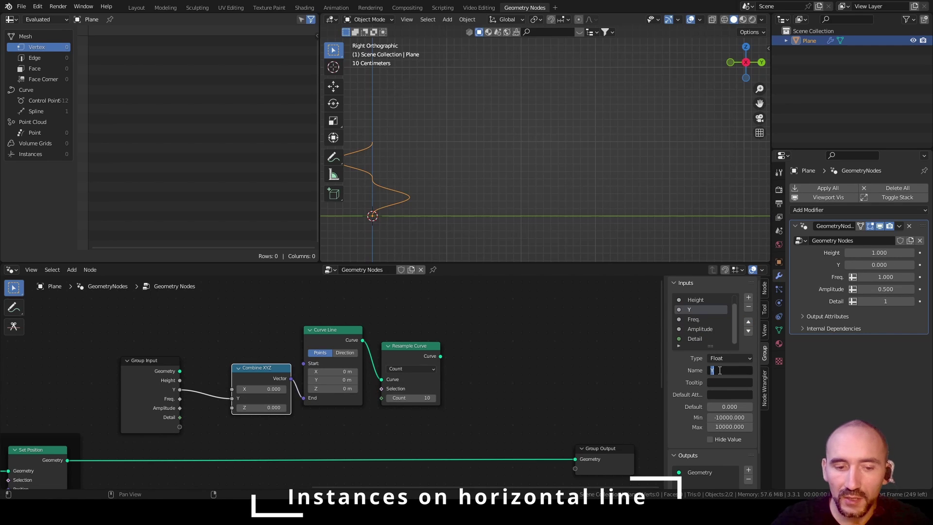
text(Wi)
key(Tab)
key(Tab)
key(Tab)
key(Tab)
text(0)
key(Return)
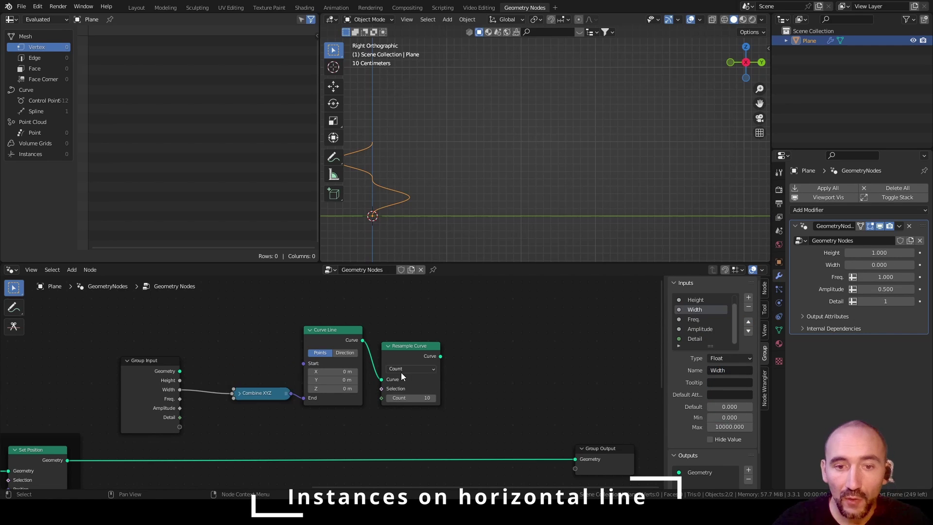
Switch the new Resample Curve node from Count to Length mode.
click(403, 369)
click(422, 396)
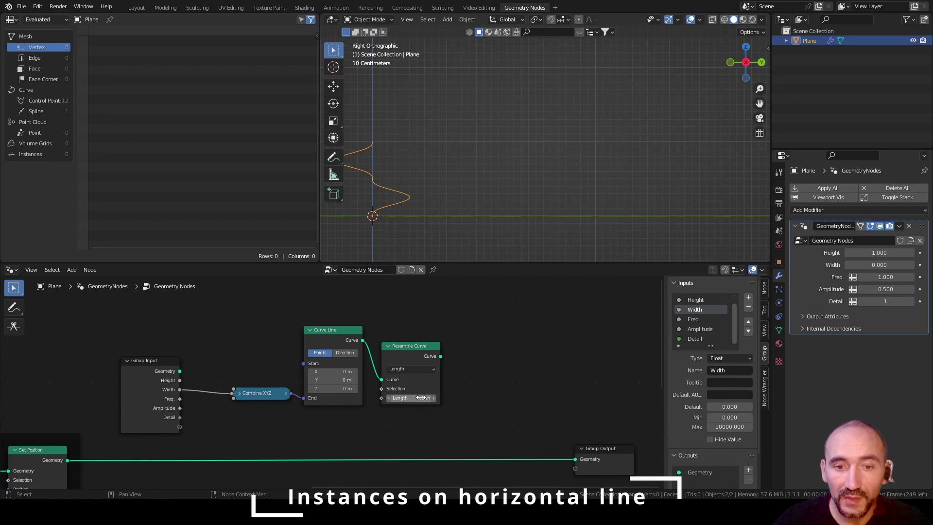
middle_drag(473, 405, 488, 395)
scroll(488, 394, up, 1)
Annotate the sine curve's peak in the viewport, marking and labelling the distances A and R.
scroll(461, 159, up, 5)
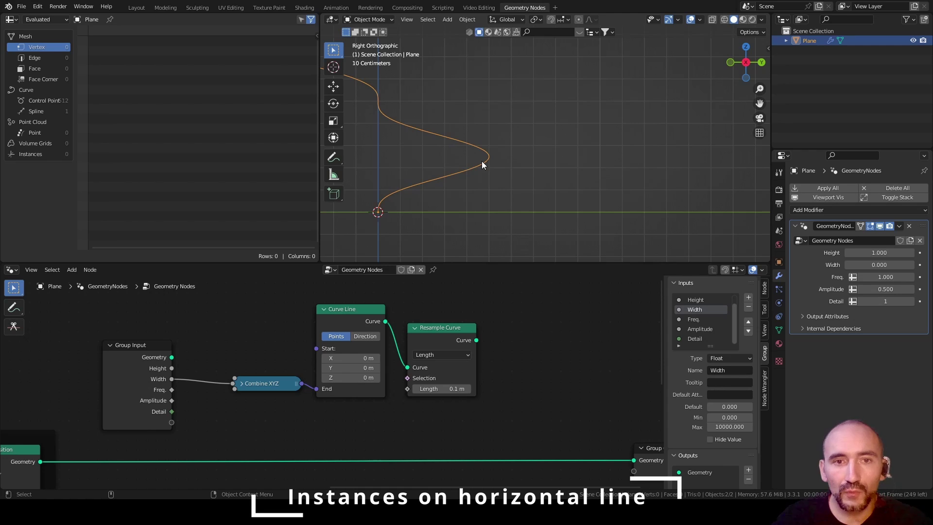
key(d)
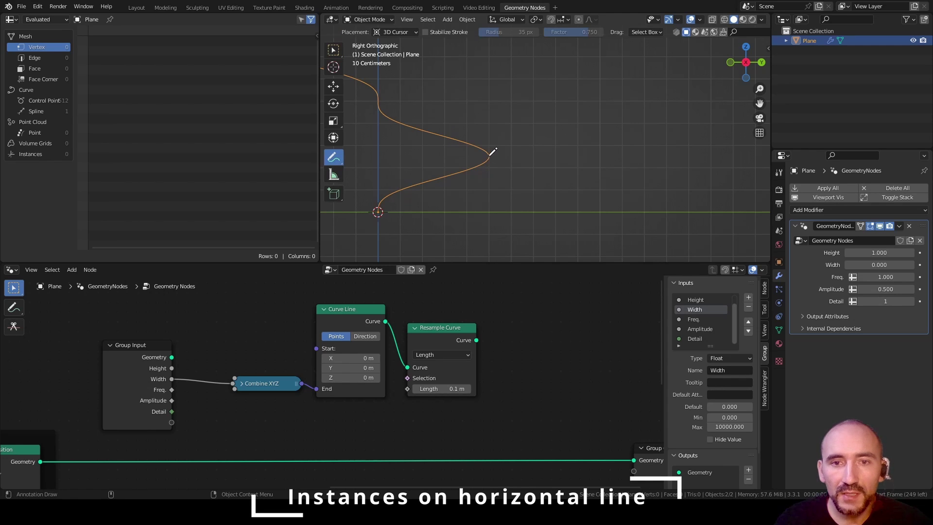
drag(489, 156, 488, 221)
mouse_move(434, 238)
mouse_down()
mouse_move(440, 227)
mouse_move(443, 236)
mouse_up()
drag(488, 157, 374, 162)
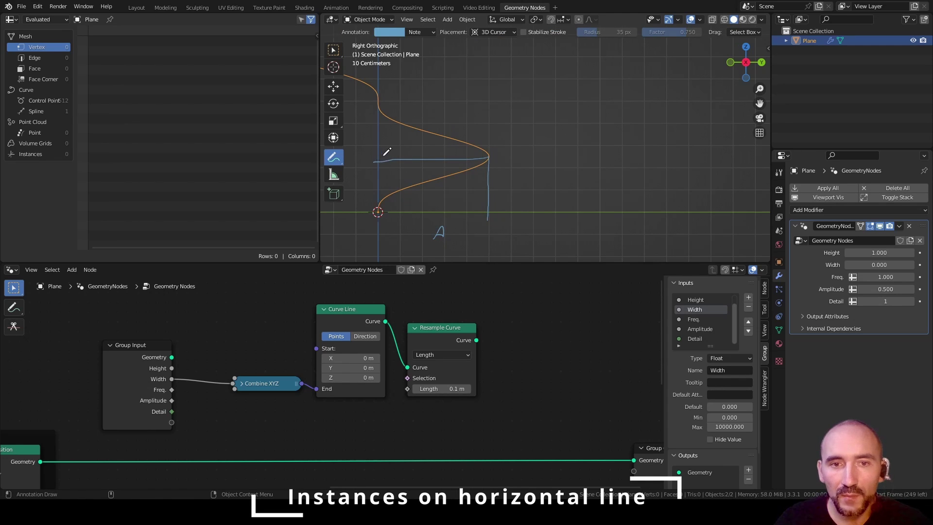
mouse_move(472, 153)
mouse_down()
mouse_move(466, 166)
mouse_move(488, 169)
mouse_up()
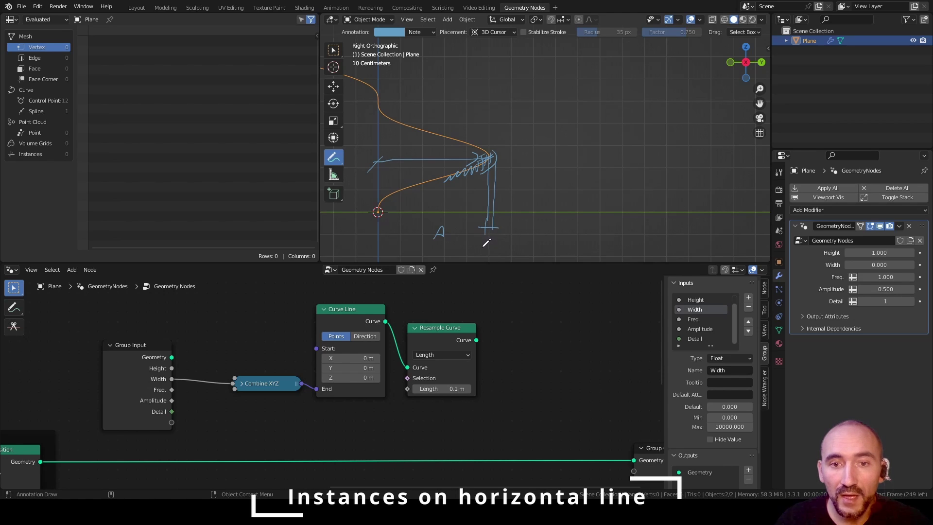
drag(486, 249, 492, 246)
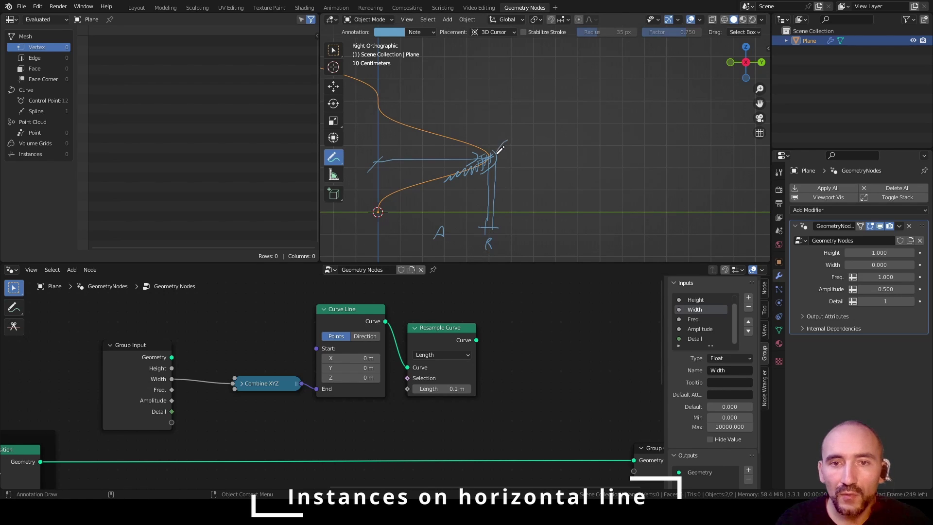
Annotate the neighbouring wire with its own R and A distances and write the spacing formula 2A + 2R.
drag(499, 150, 514, 164)
mouse_move(524, 144)
mouse_down()
mouse_move(505, 190)
mouse_move(505, 230)
mouse_move(589, 228)
mouse_move(592, 102)
mouse_up()
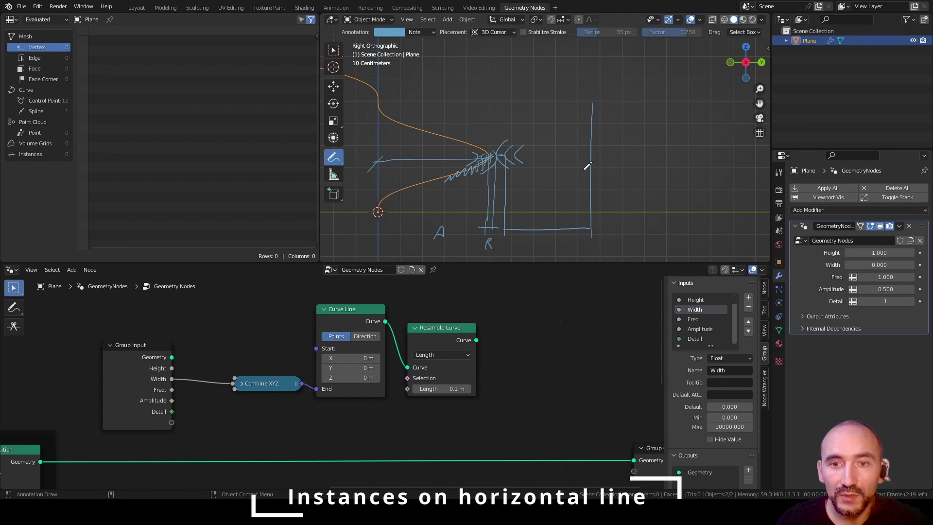
drag(533, 247, 543, 247)
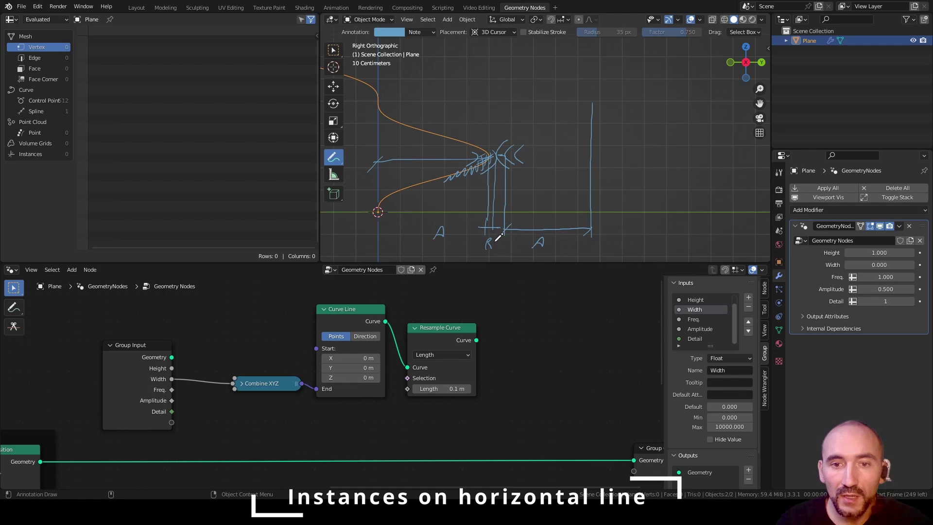
mouse_move(624, 225)
mouse_down()
mouse_move(634, 238)
mouse_move(667, 234)
mouse_up()
mouse_move(661, 229)
mouse_down()
mouse_move(661, 241)
mouse_move(701, 232)
mouse_up()
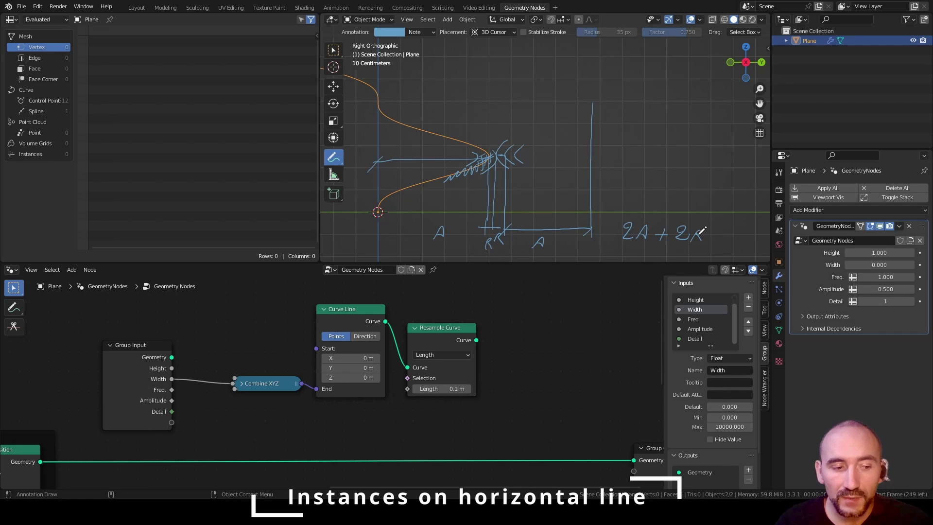
Add a Multiply node fed by the Group Input's Amplitude, with its second value set to 2.
drag(172, 379, 204, 404)
text(mul)
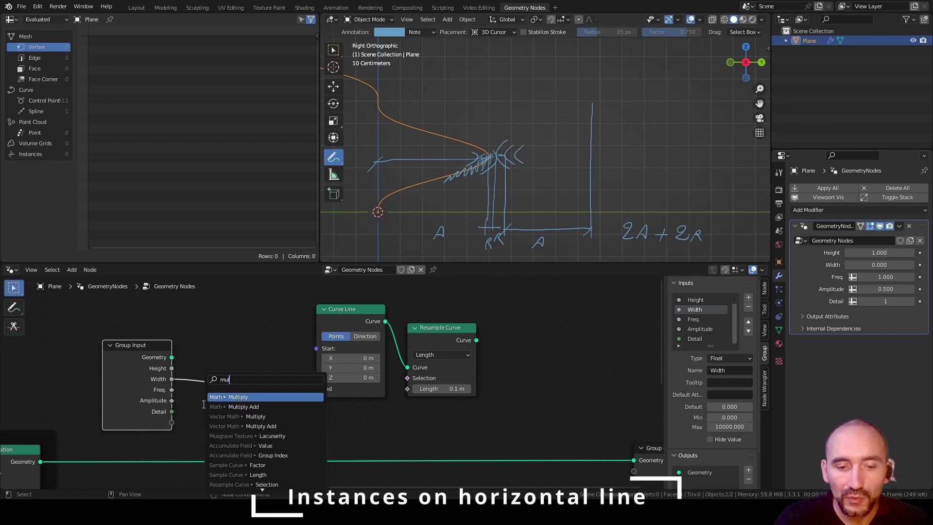
key(Return)
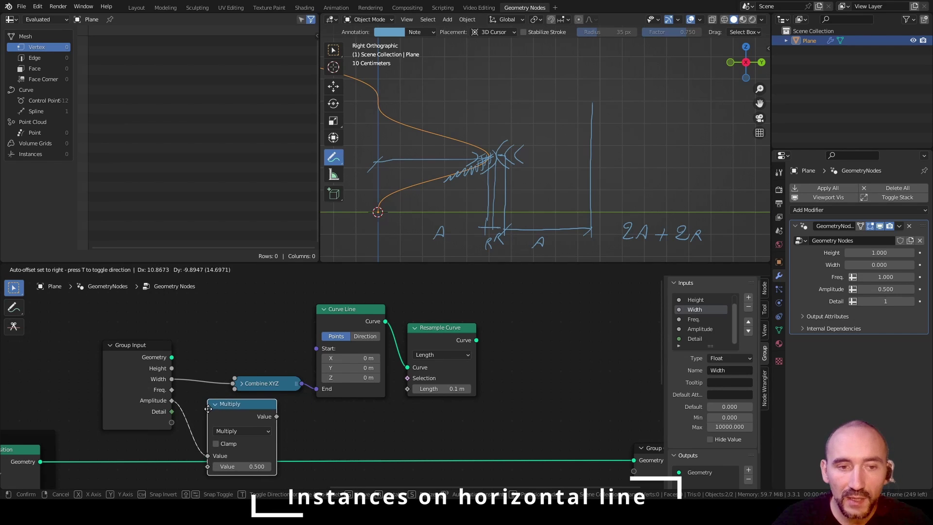
click(206, 407)
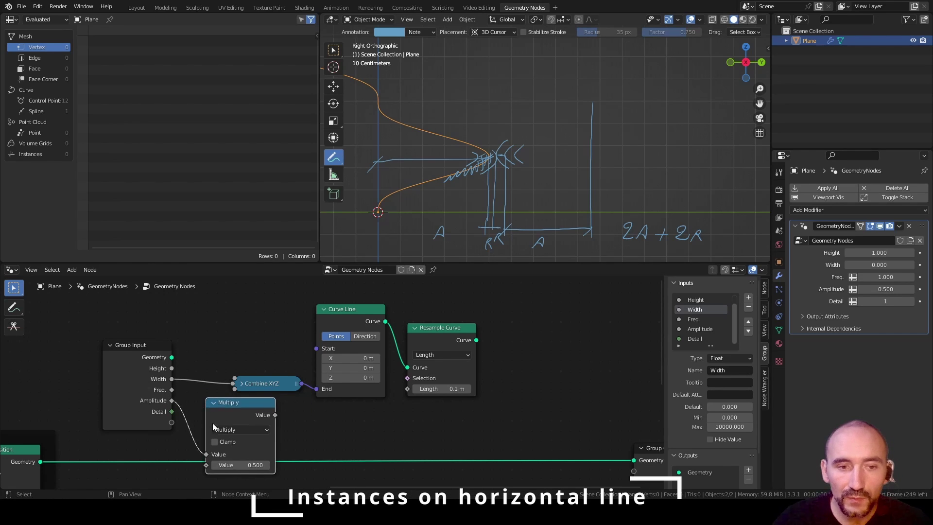
click(149, 341)
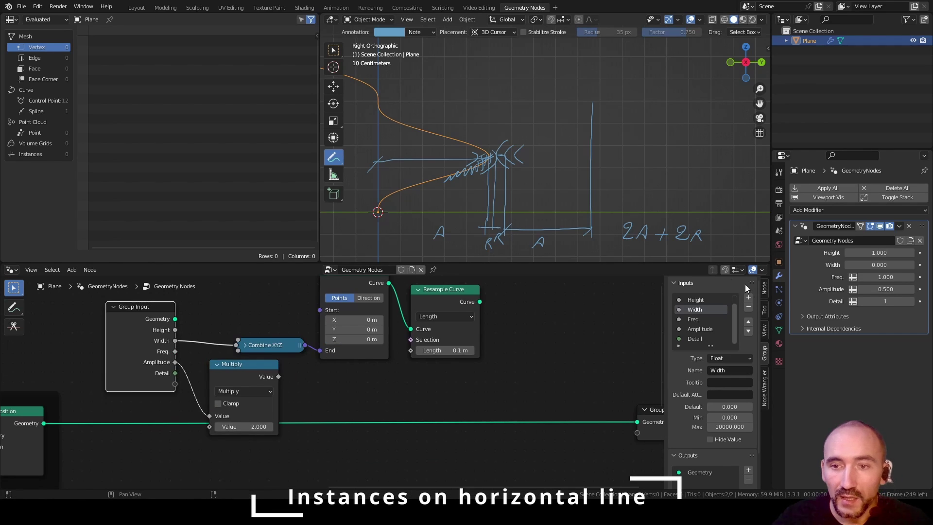
Add a float group input named Radius with a minimum of 0, placed directly below Width.
click(748, 297)
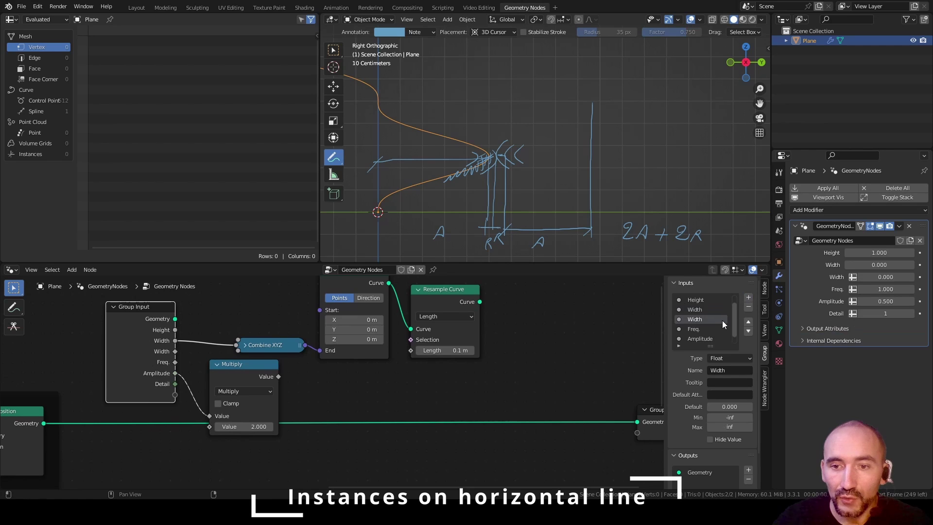
click(714, 370)
text(R)
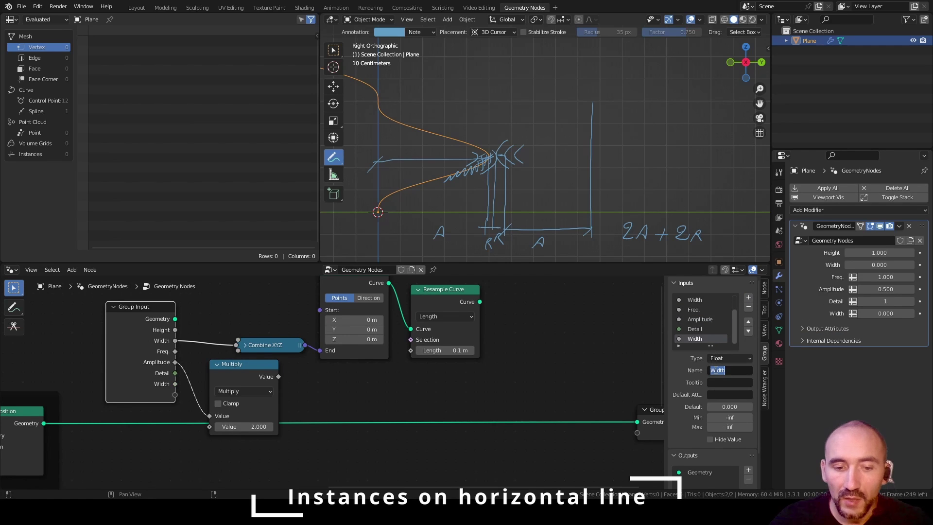
text(adius)
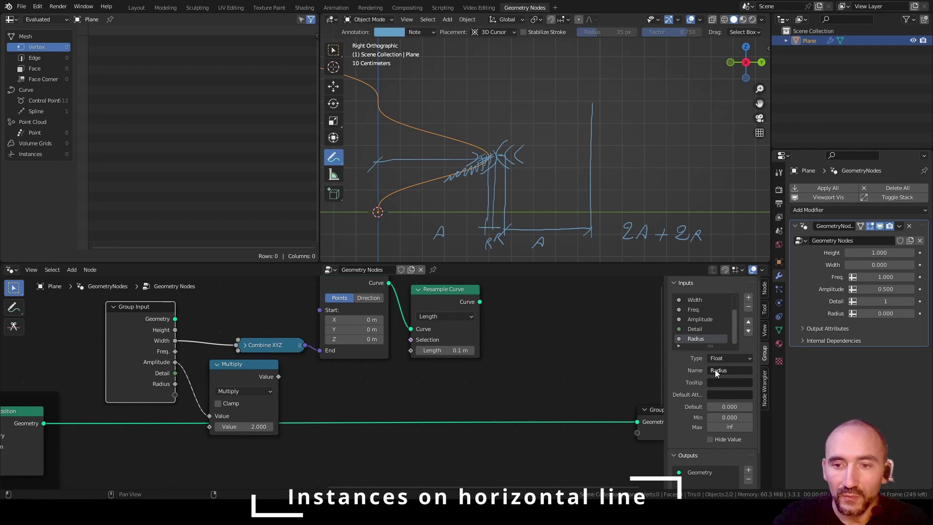
key(Return)
Multiply the Group Input's Radius by 2 in a new node and sum it with the doubled Amplitude in an Add node.
drag(175, 351, 238, 376)
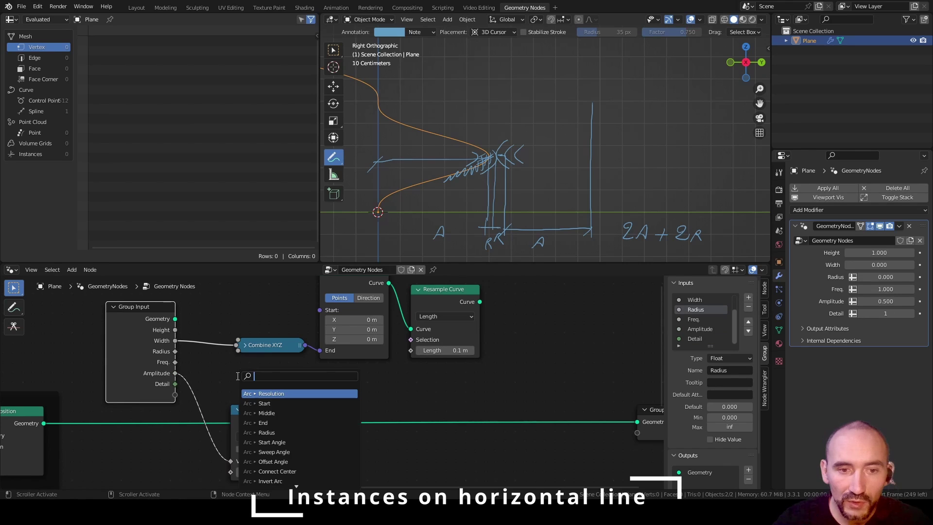
text(mul)
key(Return)
click(238, 376)
click(266, 432)
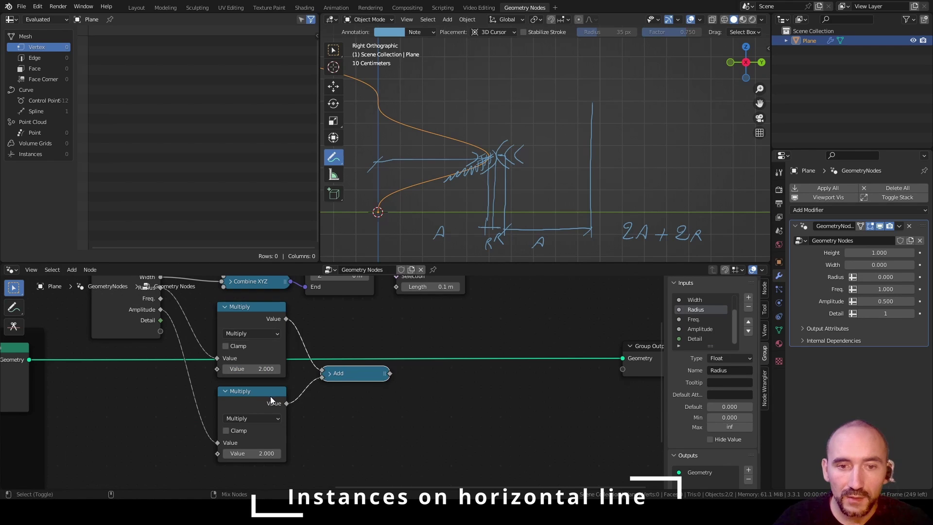
drag(346, 373, 329, 372)
middle_drag(428, 343, 373, 395)
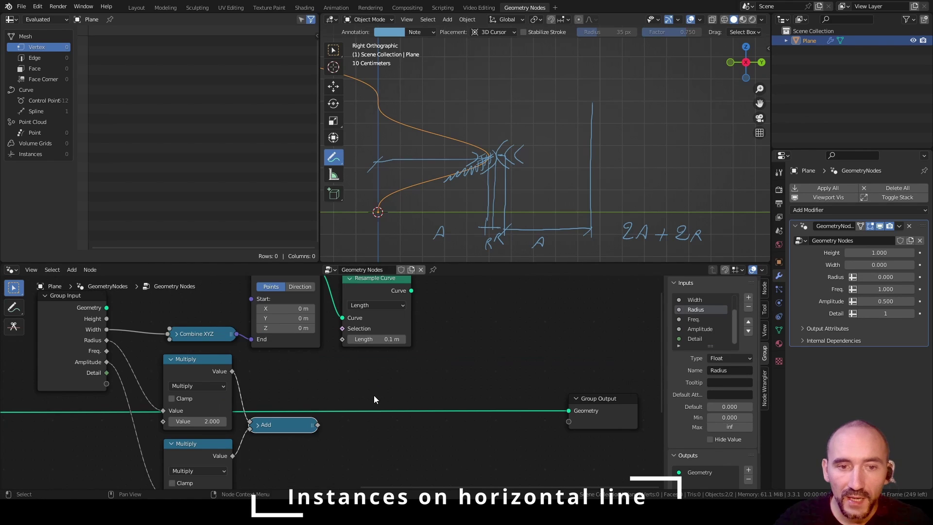
Link the Add result to the Resample Curve's Length and shift the Combine XYZ, Curve Line and Resample Curve nodes away from the Group Input.
drag(318, 427, 343, 339)
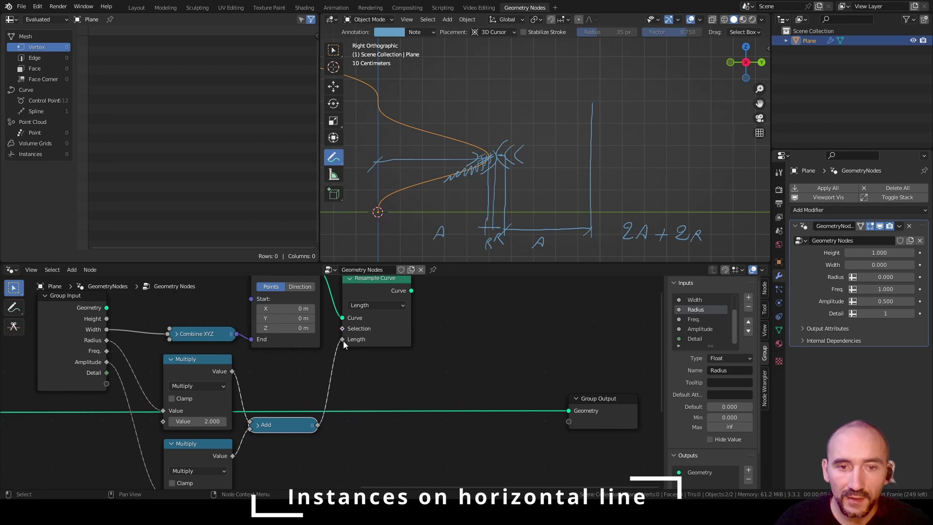
drag(374, 296, 538, 302)
drag(298, 296, 463, 294)
drag(199, 336, 367, 339)
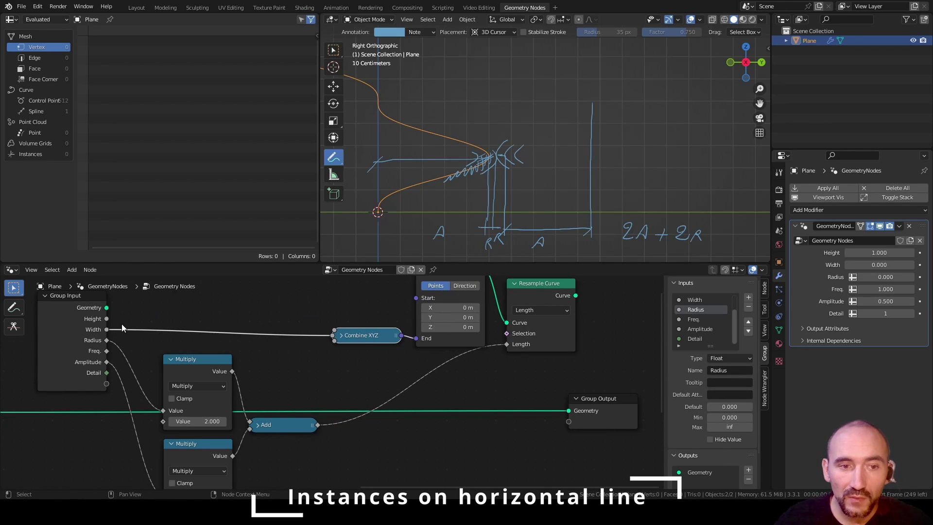
Route Width through a Snap math node into the Combine XYZ, using the Add result as the snap increment.
drag(106, 330, 173, 318)
text(snap)
key(Return)
click(264, 301)
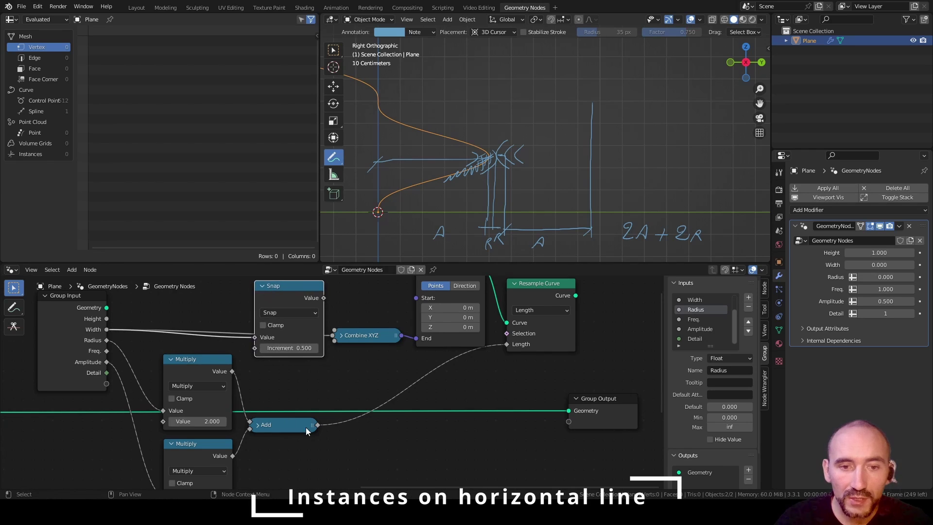
drag(317, 424, 254, 349)
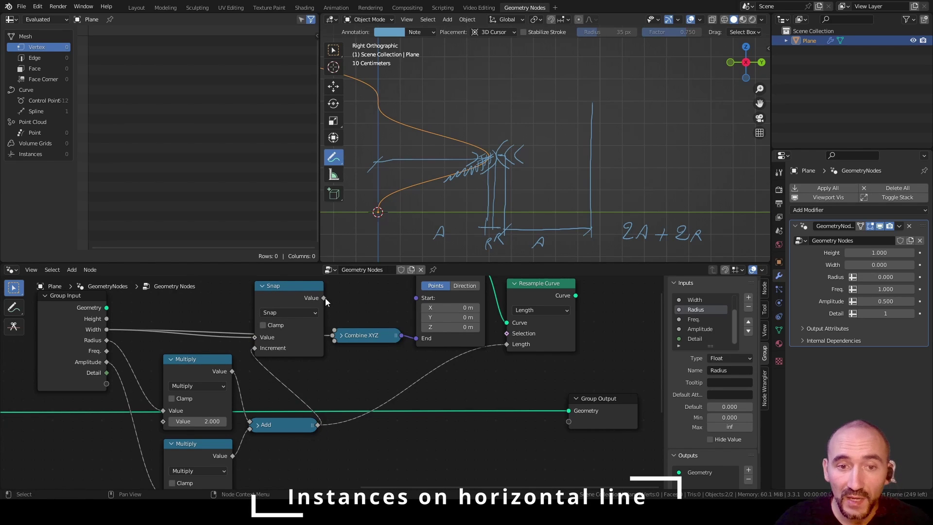
drag(324, 297, 332, 334)
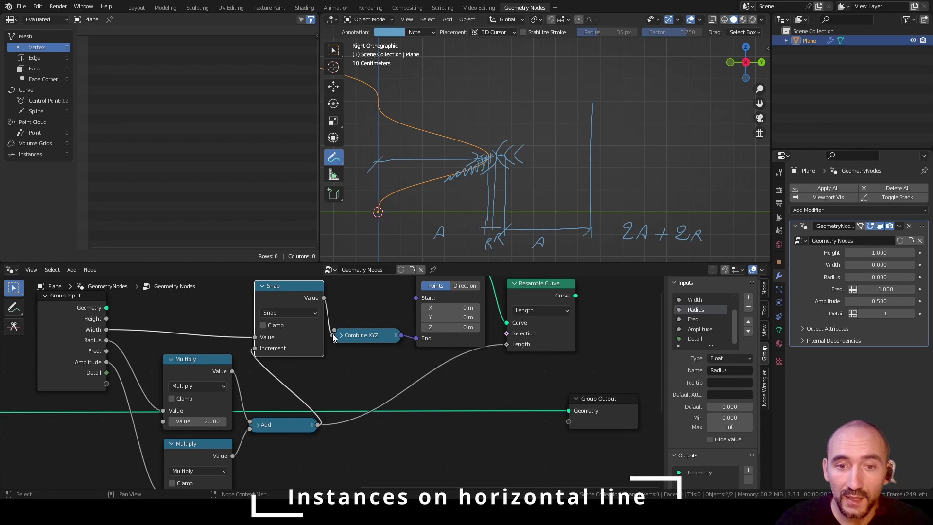
Remove the annotation sketches from the 3D viewport and return to the selection tool.
scroll(507, 130, down, 3)
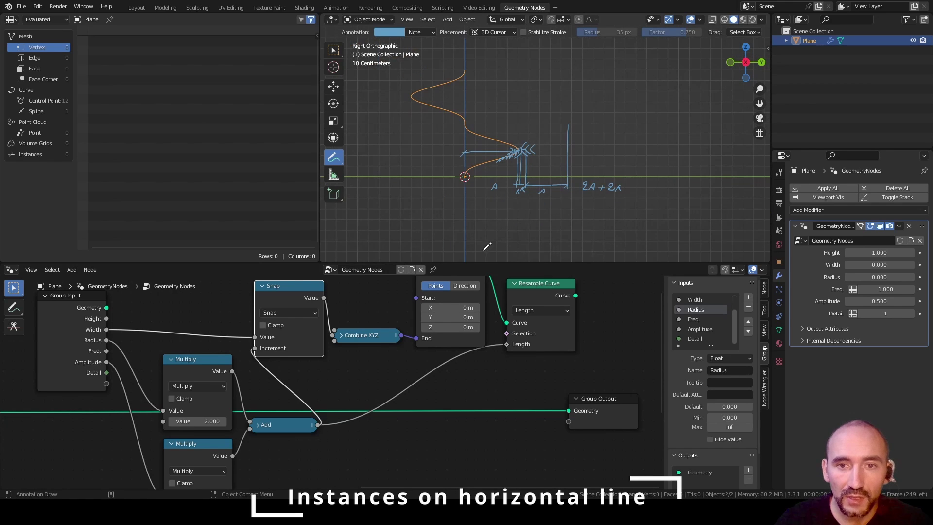
key(n)
click(766, 71)
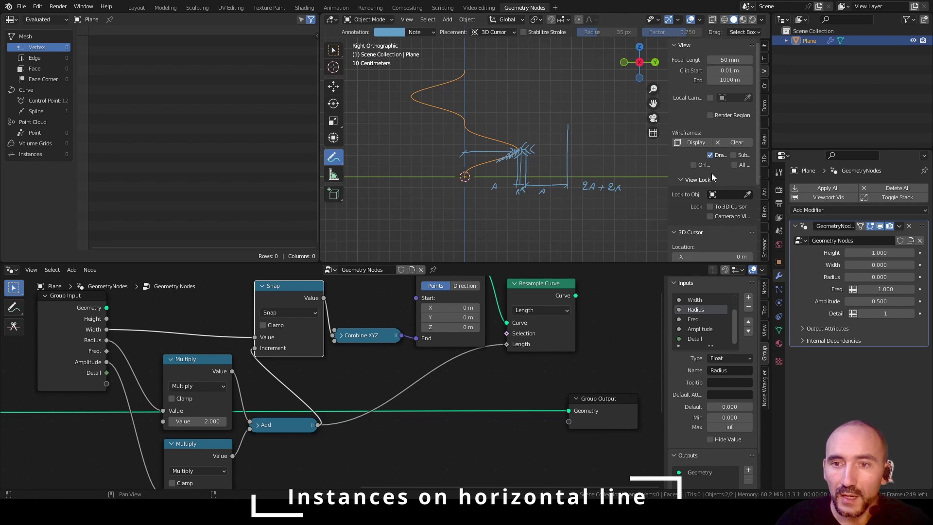
scroll(711, 177, down, 4)
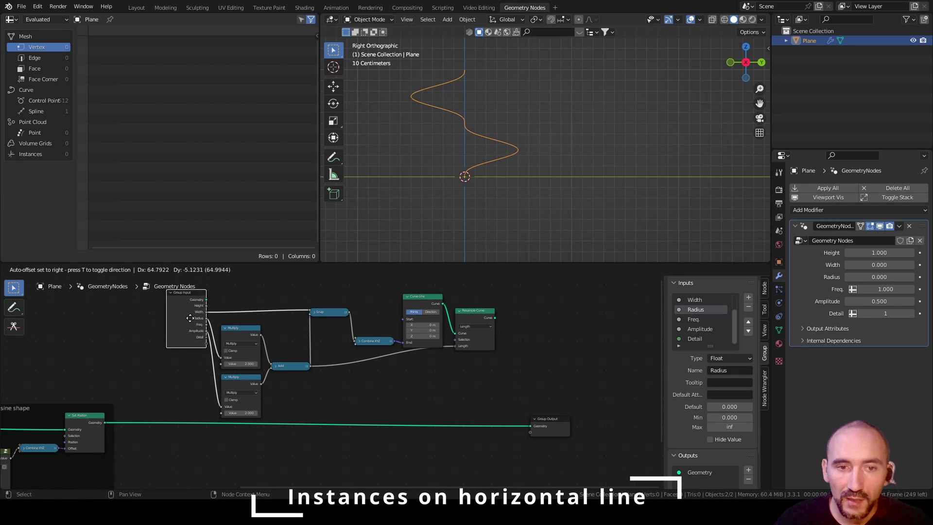
Add an Instance on Points node with the resampled curve as Points and the Set Position sine curve as Instance.
key(F3)
text(instance on p)
key(Return)
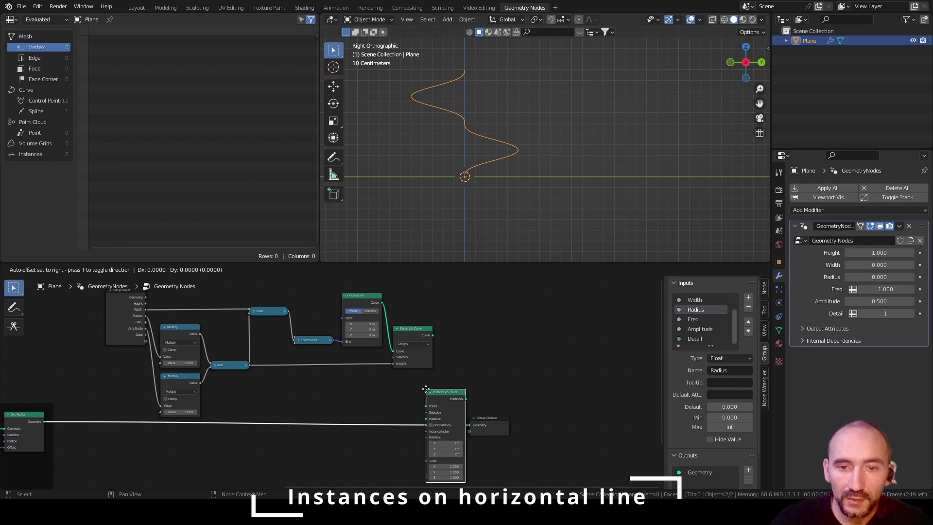
click(450, 315)
alt+right_drag(410, 337, 464, 350)
alt+right_drag(36, 422, 474, 358)
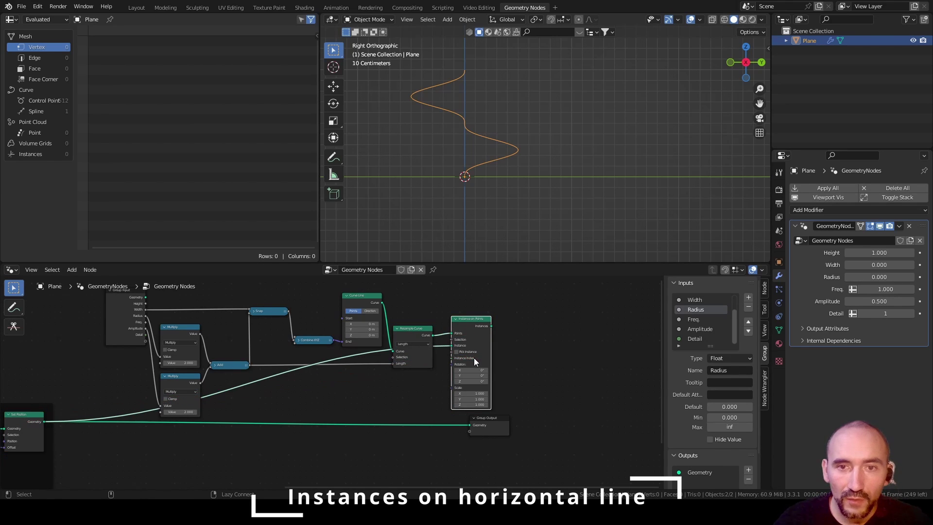
Link the Instance on Points result to the Group Output and rearrange both nodes along the main geometry link.
click(489, 421)
alt+shift+click(479, 329)
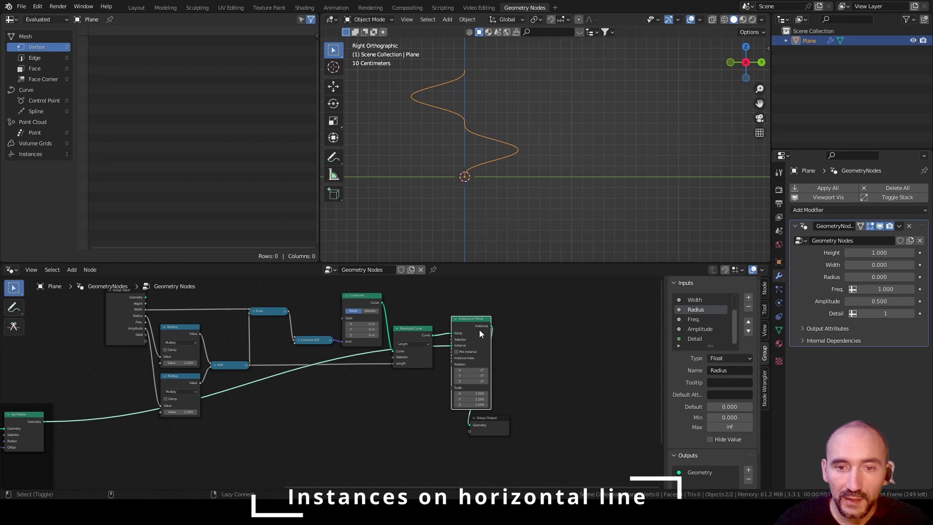
drag(490, 421, 603, 409)
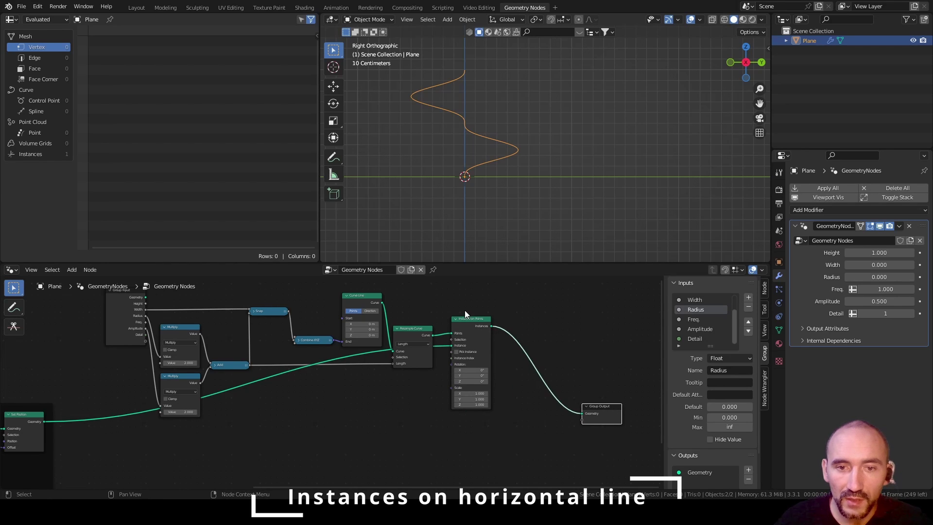
drag(467, 336, 461, 412)
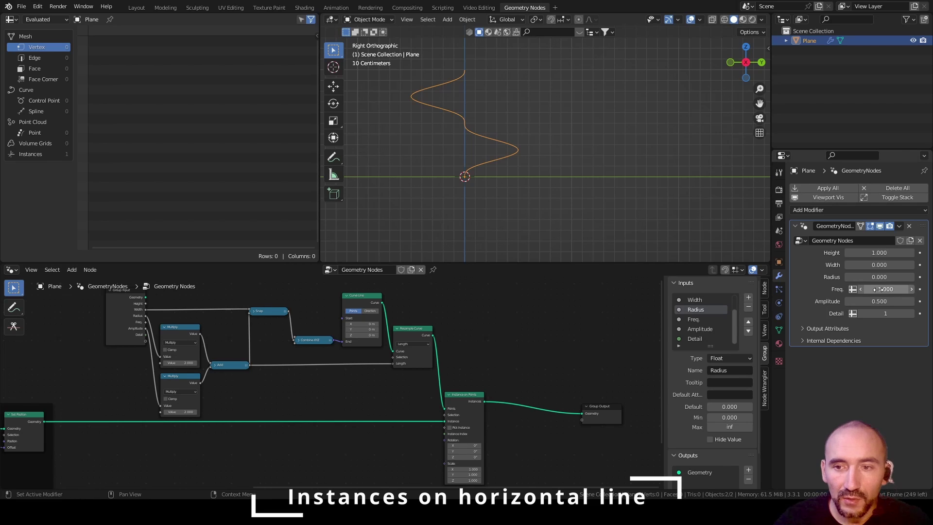
Set the modifier's Width to 1, Freq. to 3 and Amplitude to 0.084.
double_click(870, 264)
text(1)
key(Return)
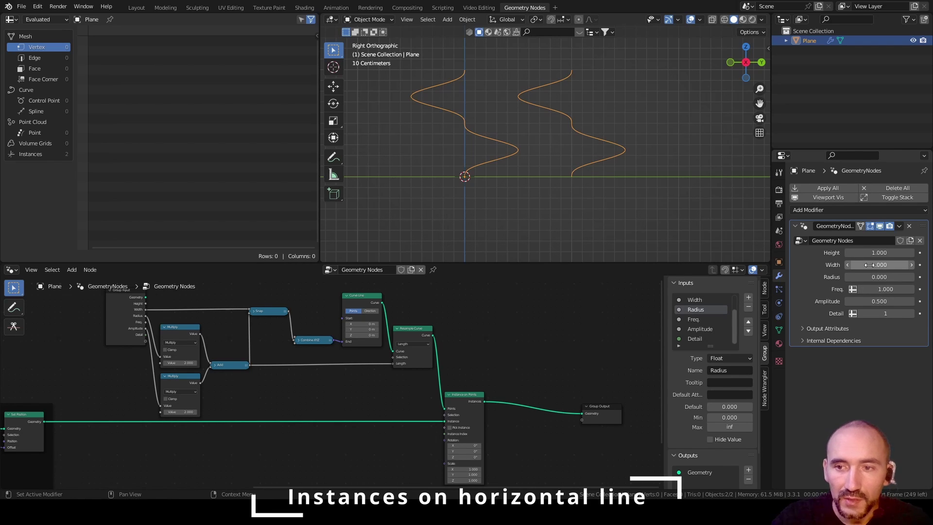
drag(877, 289, 835, 301)
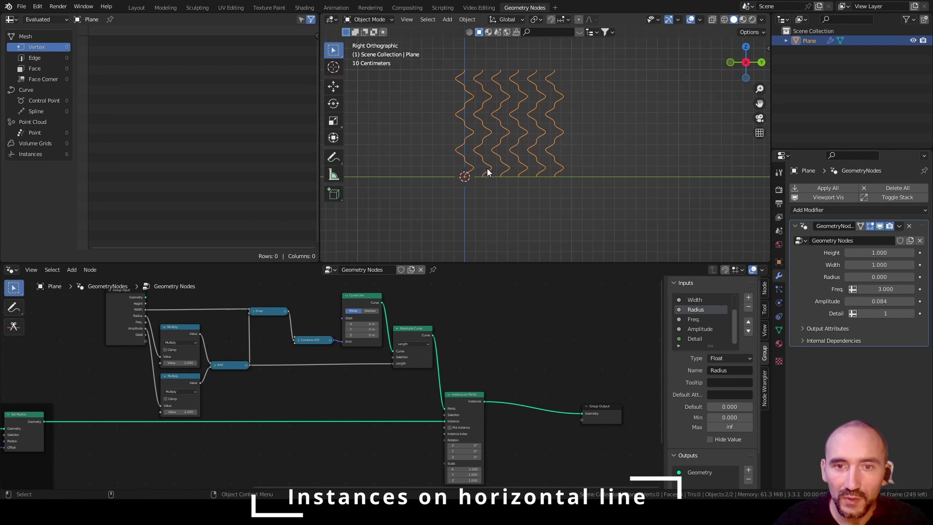
Add an Index node below the main geometry link in the node tree.
scroll(552, 167, up, 3)
shift+middle_drag(553, 167, 645, 133)
scroll(588, 162, up, 2)
middle_drag(281, 389, 328, 336)
scroll(328, 335, up, 1)
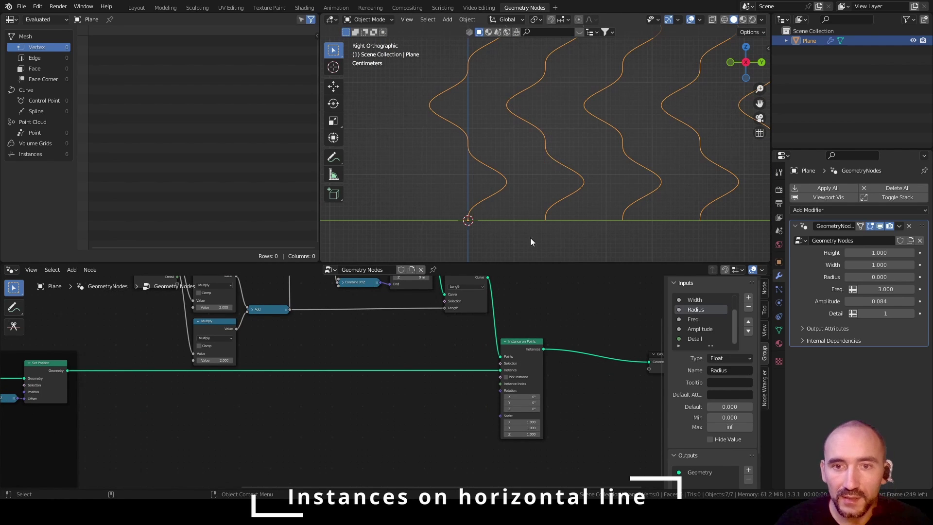
key(F3)
text(index)
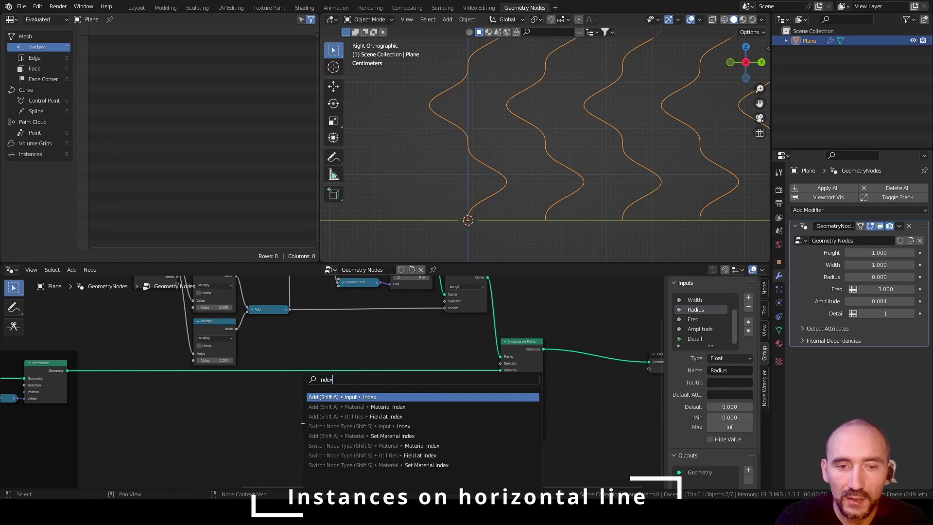
key(Return)
click(239, 424)
scroll(240, 425, up, 2)
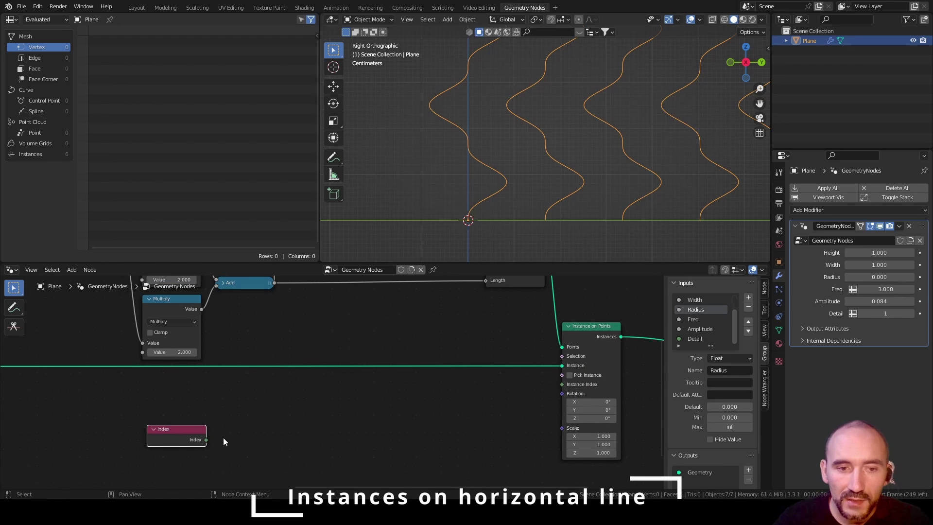
Feed the Index into a new Modulo math node with its second value set to 2.
drag(207, 440, 245, 423)
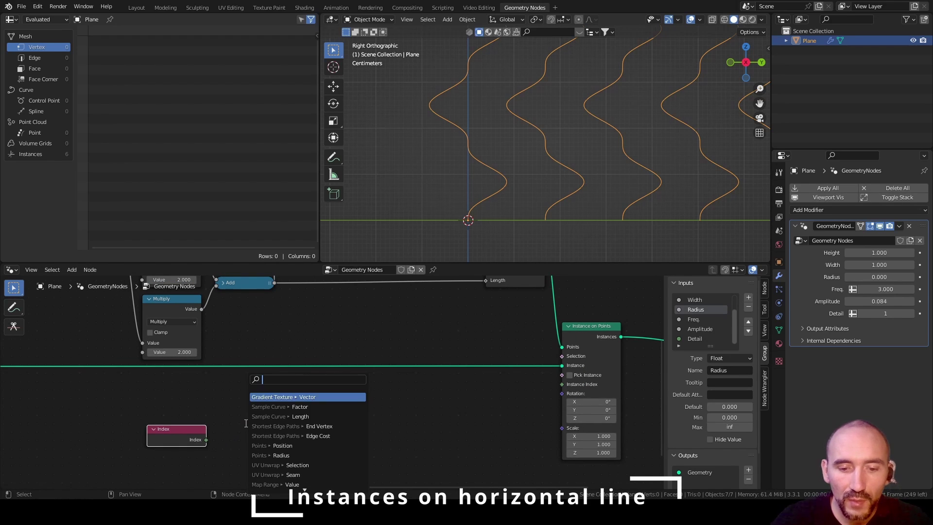
text(modulo)
key(Return)
click(241, 415)
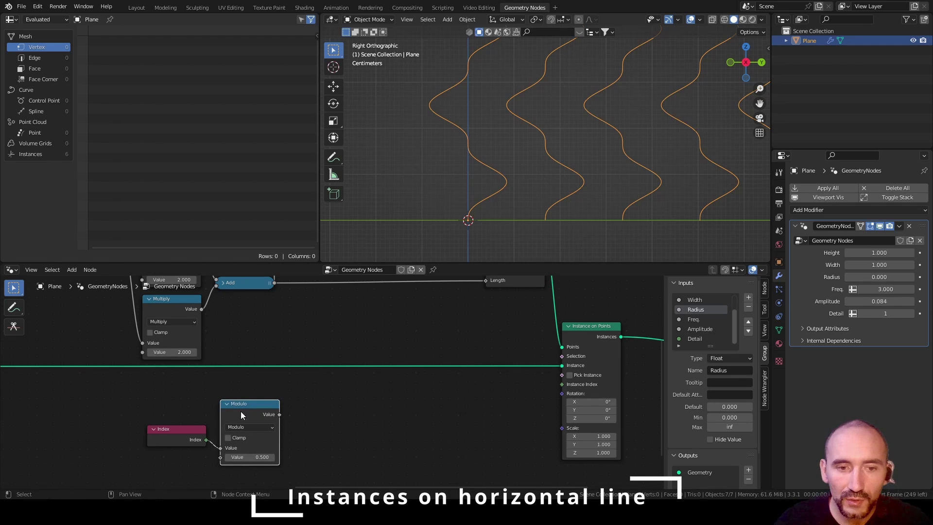
click(257, 456)
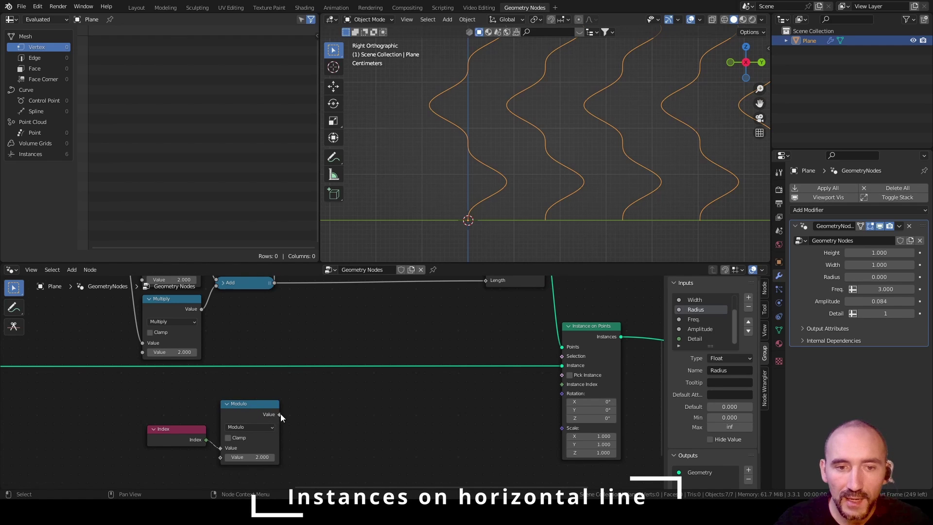
Feed the Modulo result into a new Multiply node with its second value set to 180.
drag(279, 414, 322, 413)
text(multiply)
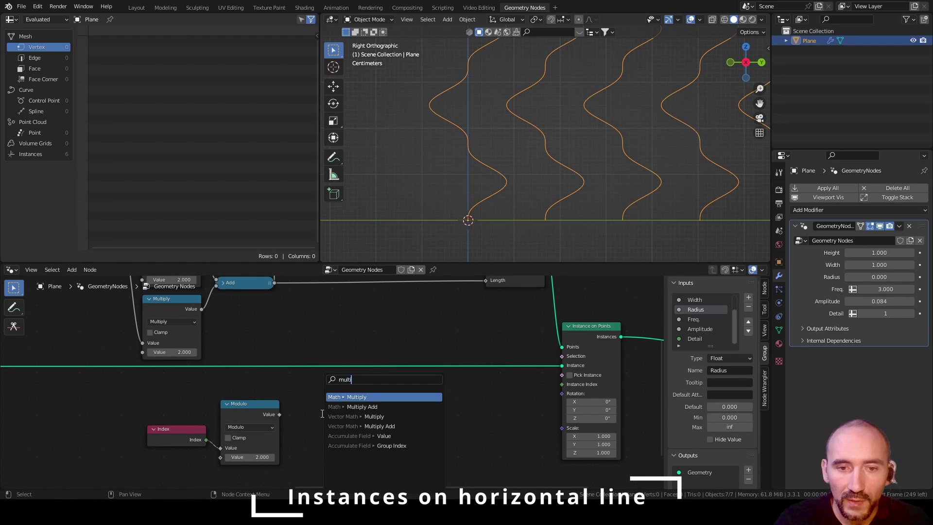
key(Return)
click(284, 403)
click(311, 456)
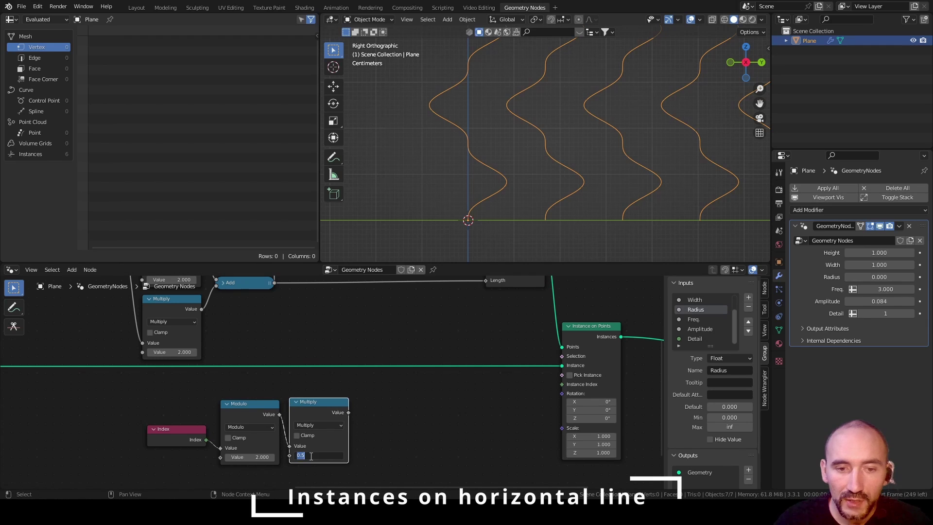
text(180)
key(Return)
Convert the Multiply result with a To Radians node and collapse that node.
drag(348, 412, 373, 412)
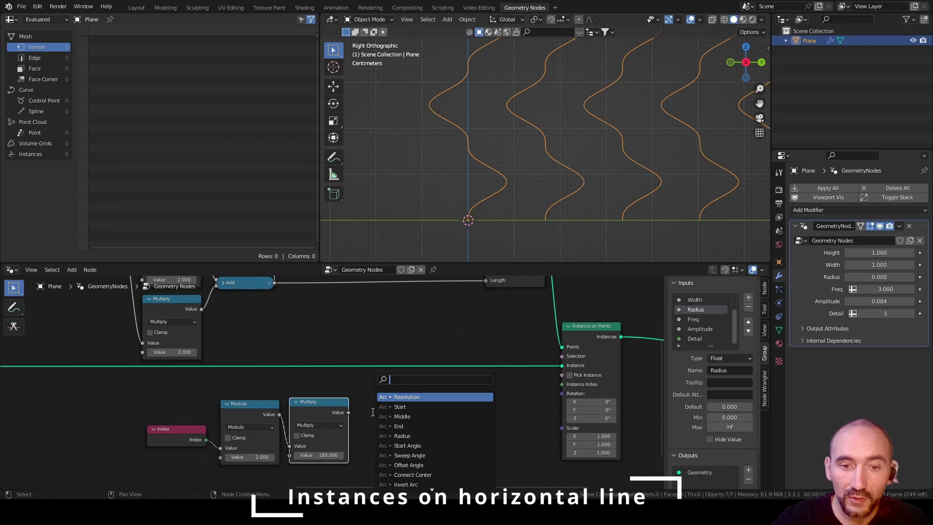
text(rad)
key(Return)
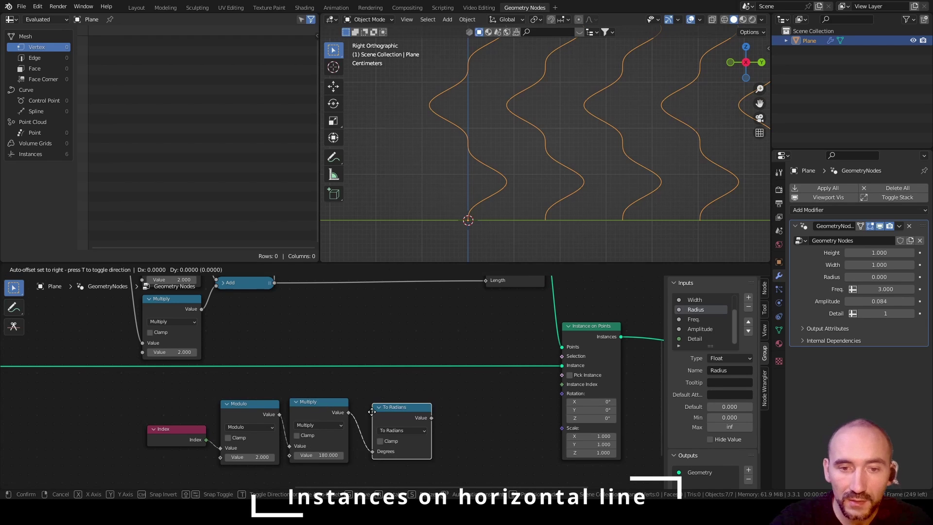
click(360, 413)
key(h)
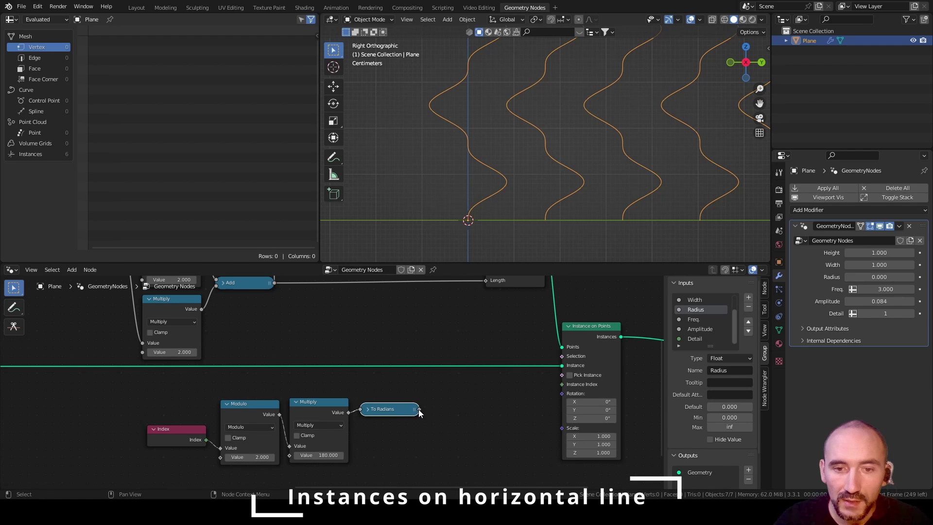
Feed the radians into the Z of a new Combine XYZ node and link its vector to the Instance on Points Rotation.
drag(418, 409, 456, 419)
text(cmb)
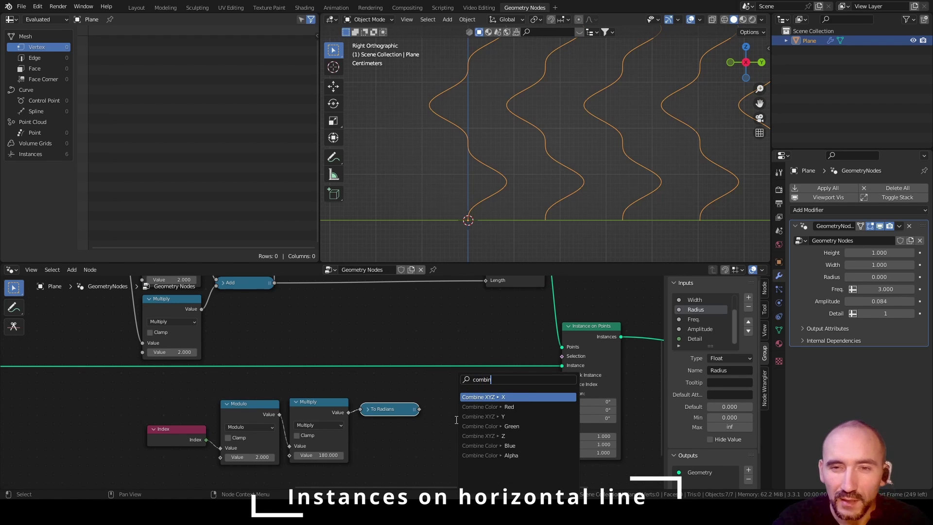
key(Return)
mouse_move(435, 426)
mouse_down()
mouse_move(424, 418)
mouse_move(435, 435)
mouse_up()
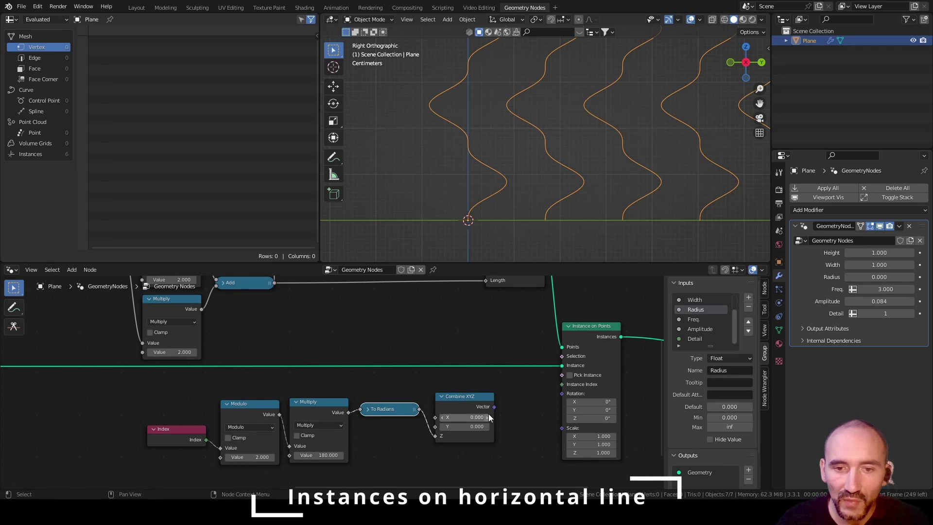
drag(494, 407, 562, 393)
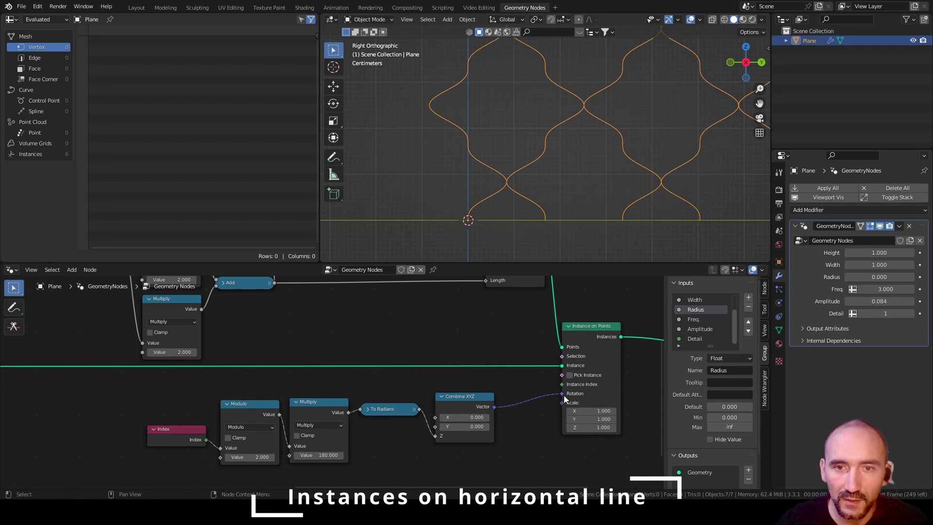
Set the modifier's Radius to 0.005.
middle_drag(278, 351, 342, 481)
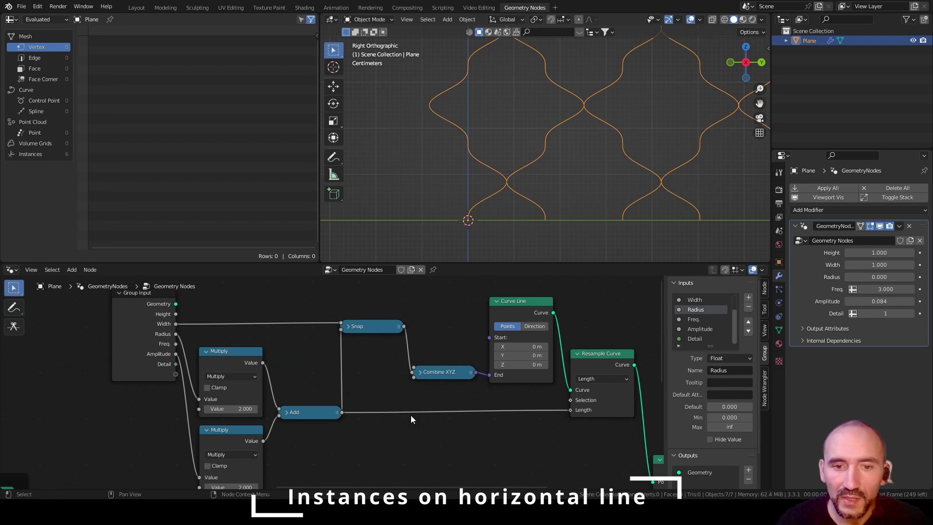
click(875, 278)
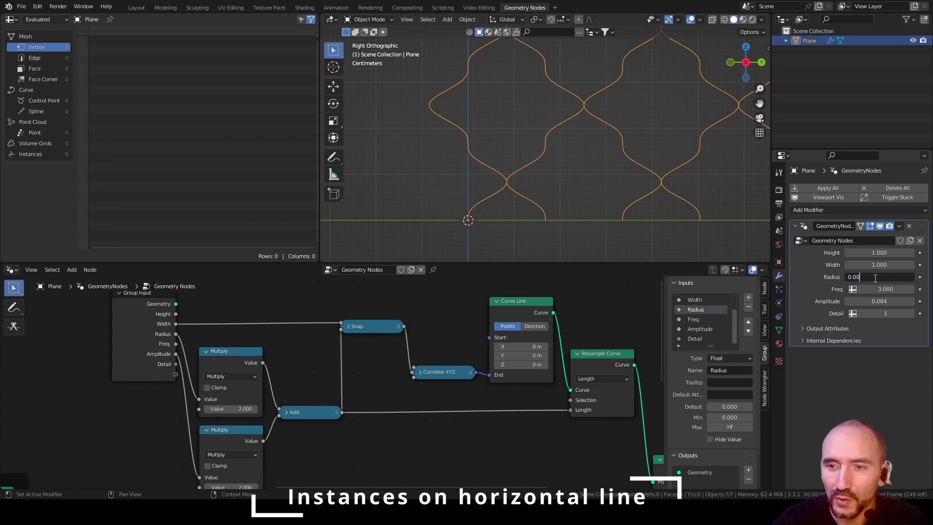
key(Return)
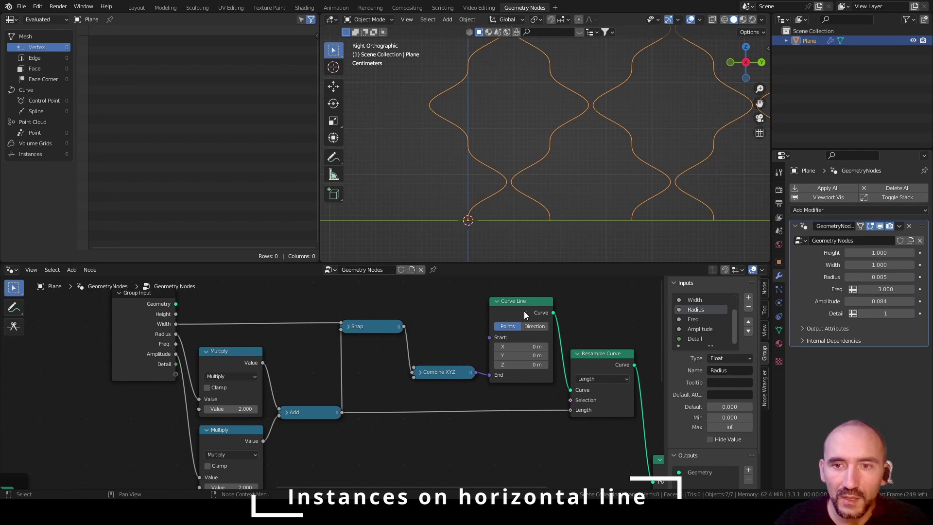
Join the nodes that instance the curves along the Width line into a frame labelled "Instances on horizontal line".
scroll(411, 380, down, 2)
scroll(369, 375, down, 2)
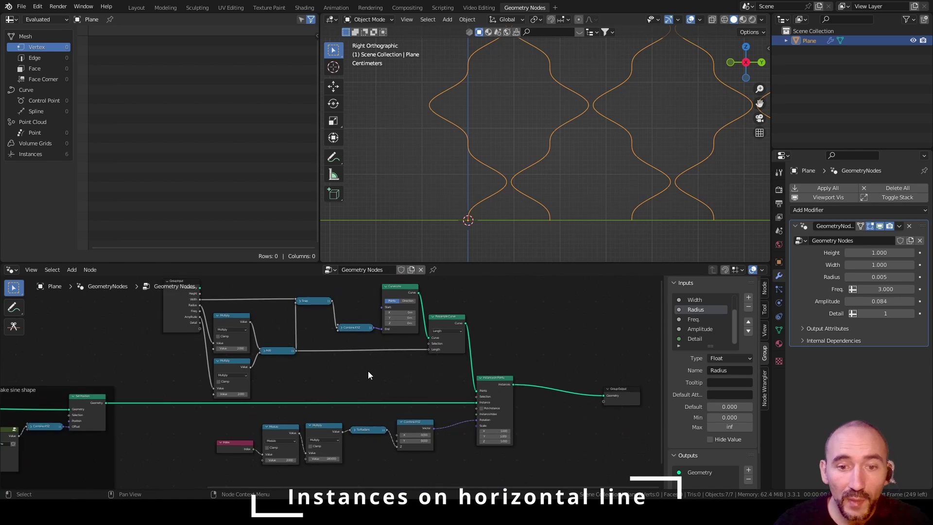
drag(166, 300, 475, 453)
key(ctrl+j)
key(F2)
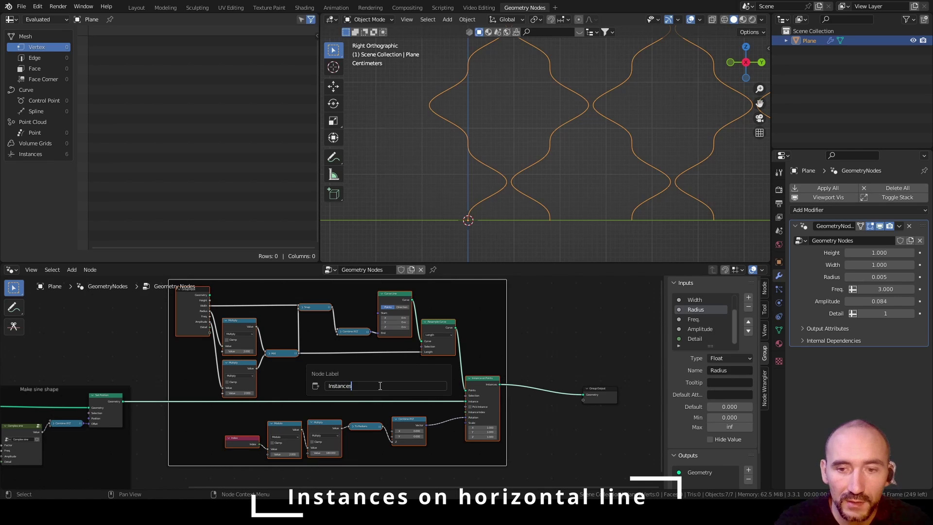
text(Instances on horizontal)
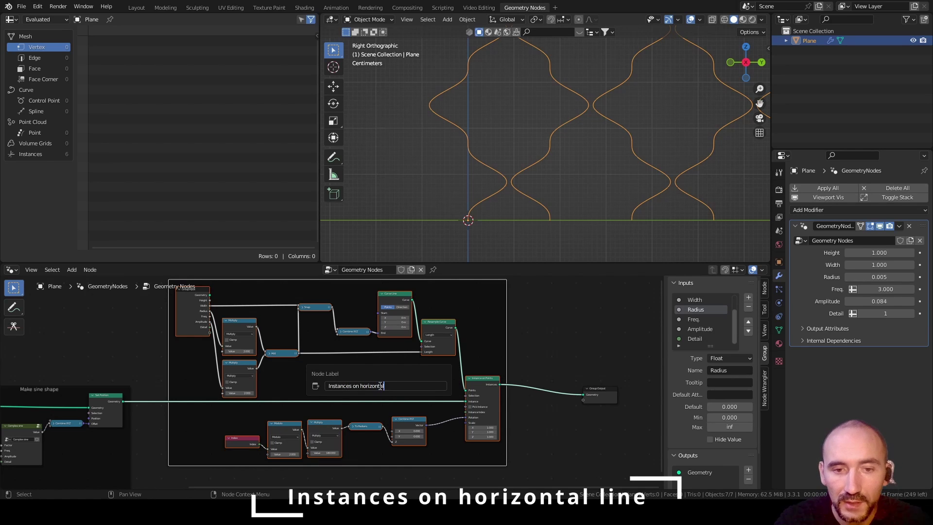
text( line)
key(Return)
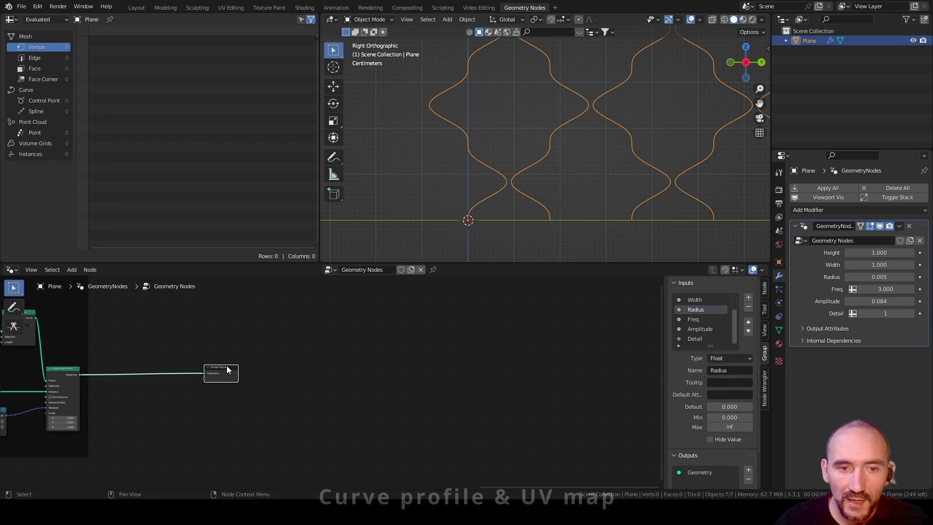
Move the Group Output farther from the instancing frame and add a Curve to Mesh node near it.
drag(226, 366, 534, 365)
key(F3)
text(cur)
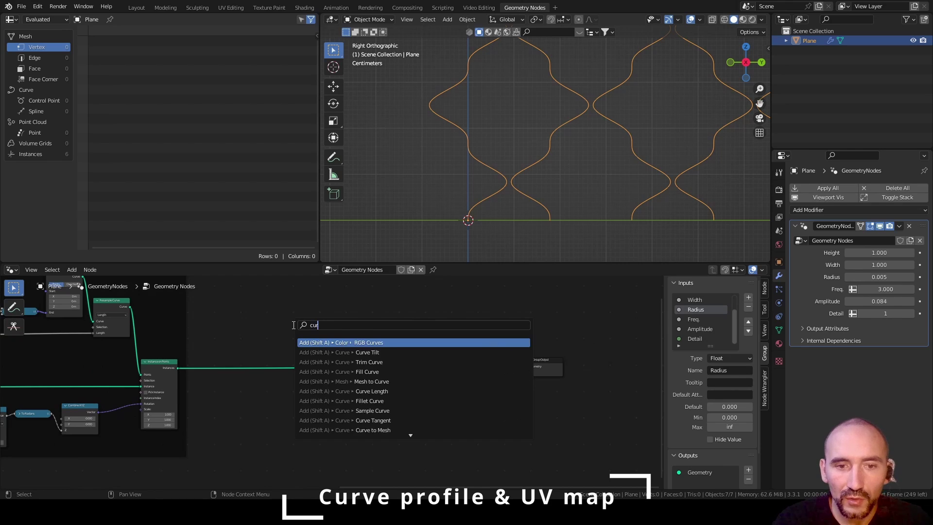
text(ve to me)
key(Return)
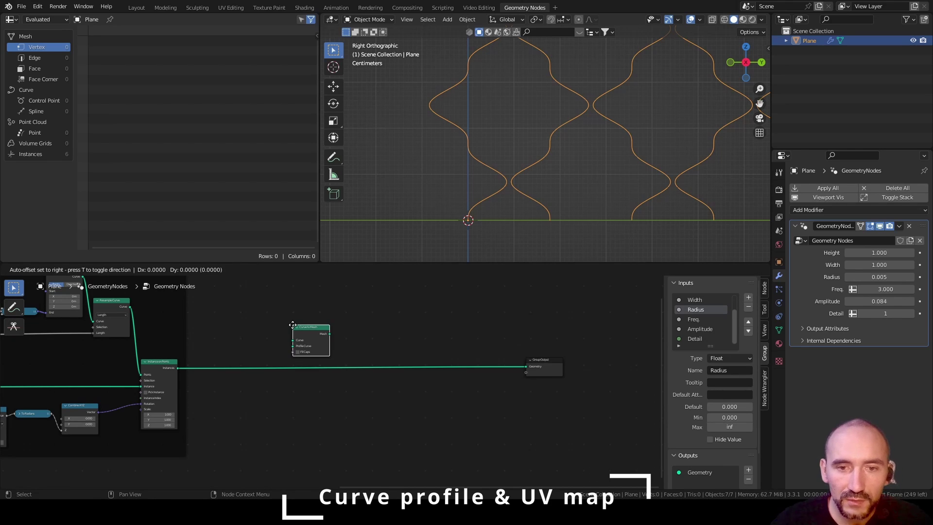
click(452, 321)
Insert Curve to Mesh before the Group Output, with a new Curve Circle as its Profile Curve and Fill Caps enabled.
scroll(405, 319, up, 4)
middle_drag(405, 319, 366, 371)
key(F3)
text(circl)
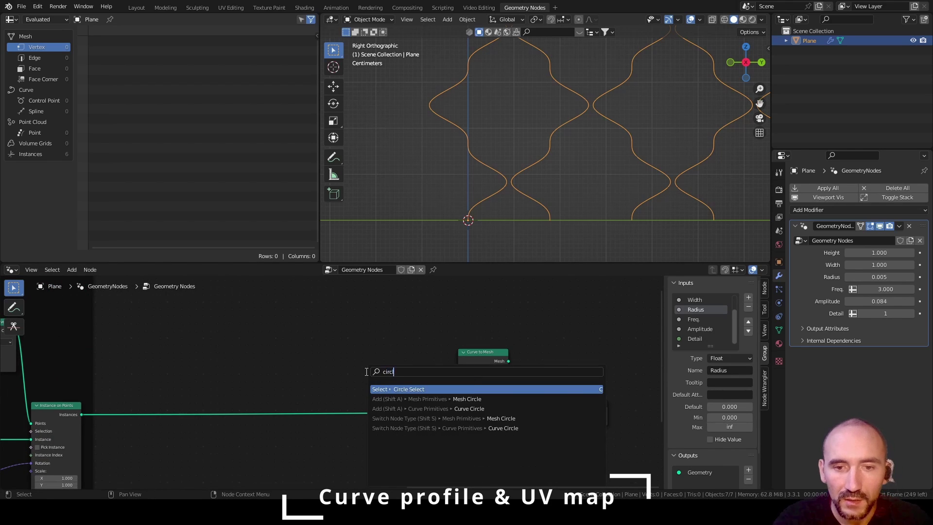
text(e)
click(374, 409)
drag(481, 373, 449, 416)
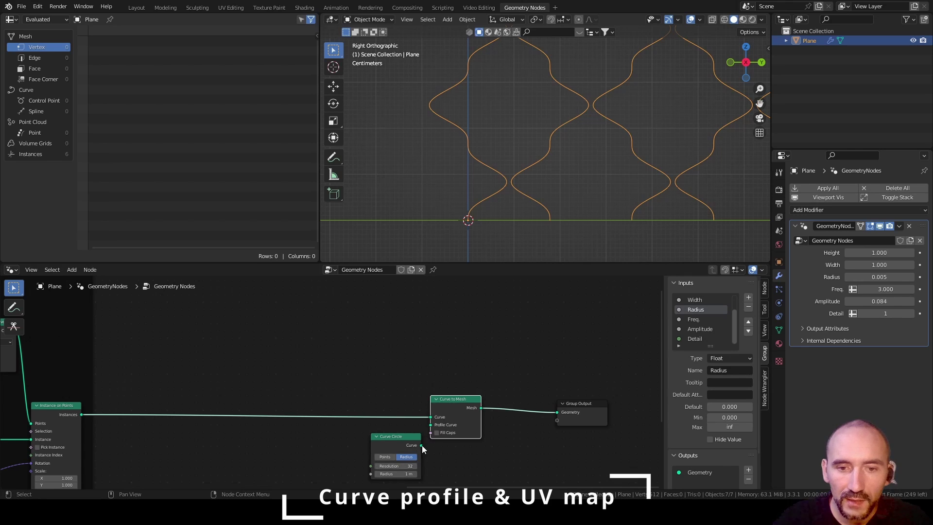
drag(422, 445, 436, 427)
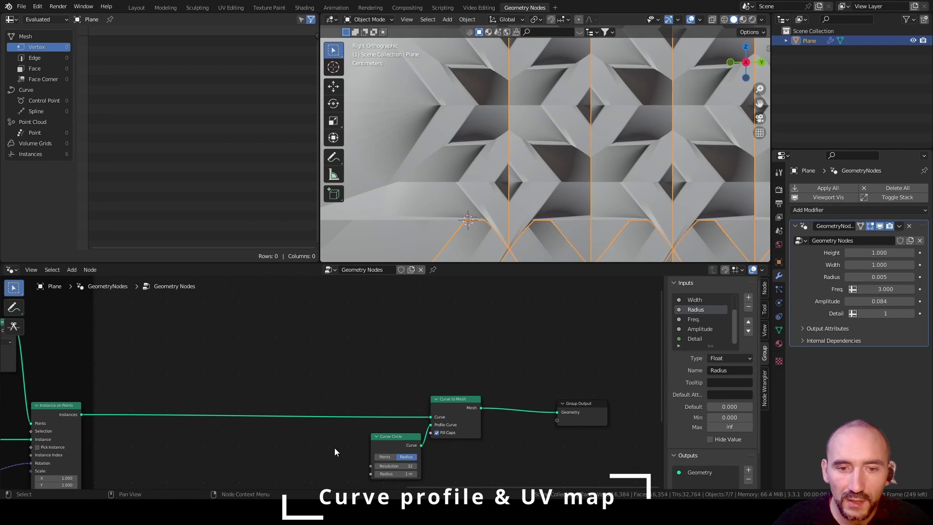
Add a Group Input node beside the Curve Circle and link its Radius to the circle's Radius.
middle_drag(255, 443, 290, 406)
key(F3)
text(group )
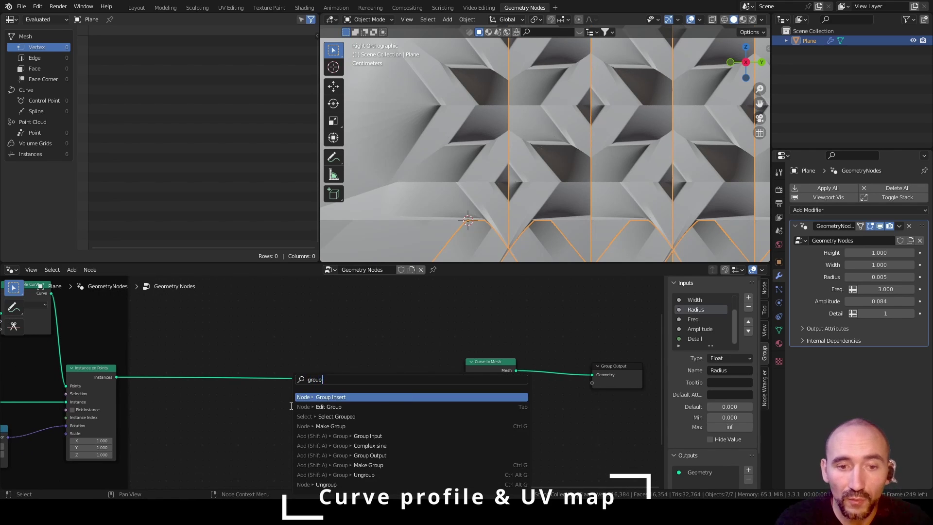
text(inp)
key(Return)
click(259, 405)
middle_drag(339, 456, 284, 430)
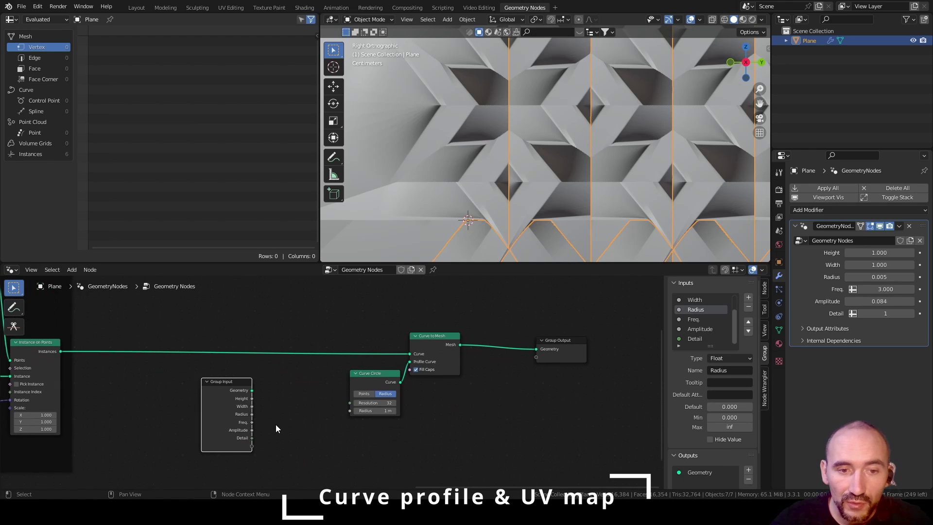
scroll(265, 423, up, 1)
drag(238, 418, 353, 416)
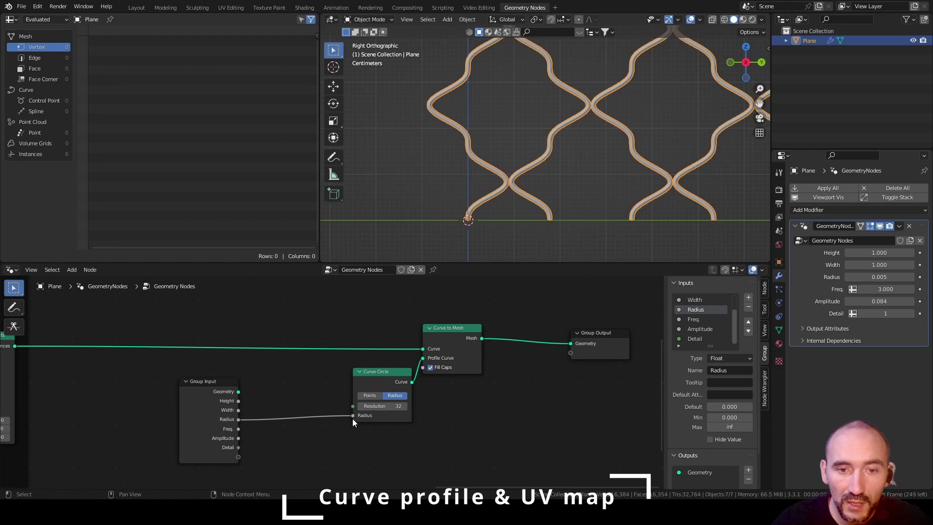
Insert a Set Material node between Curve to Mesh and the Group Output.
middle_drag(520, 398, 346, 424)
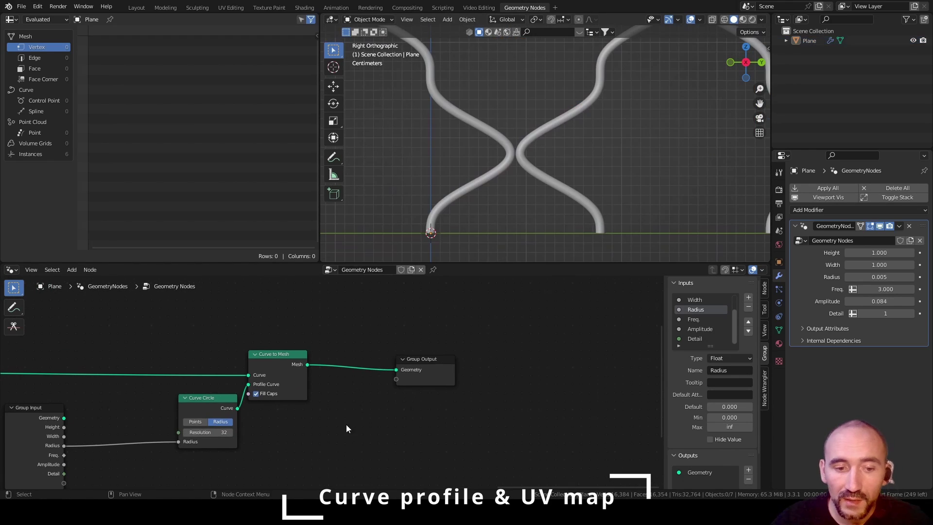
key(F3)
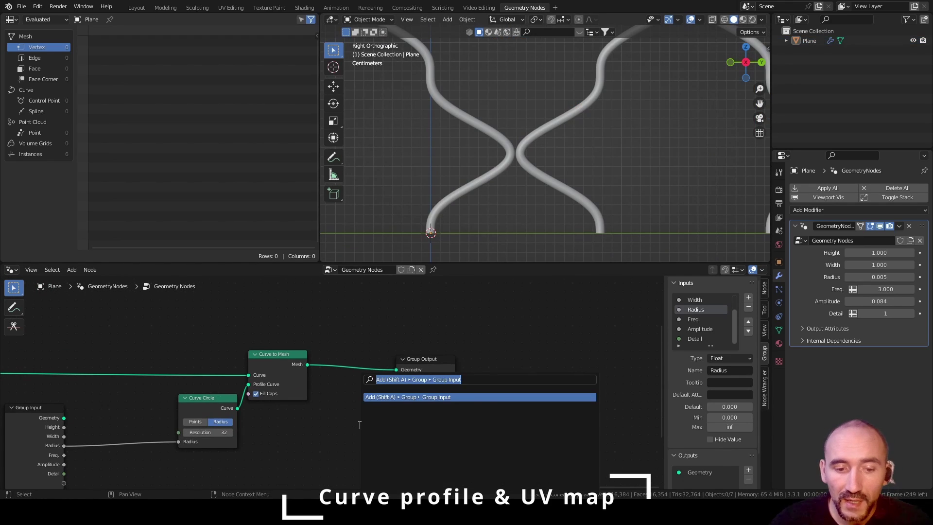
text(set mat)
key(Return)
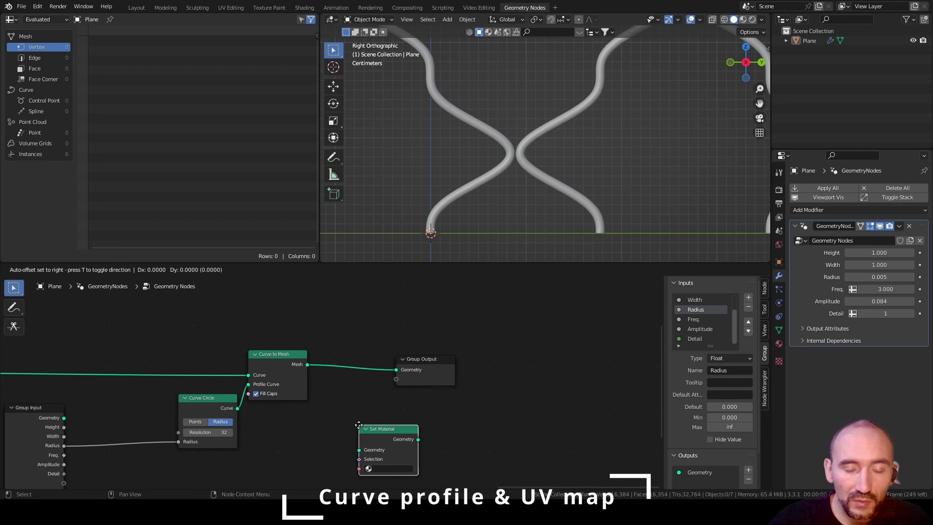
click(340, 361)
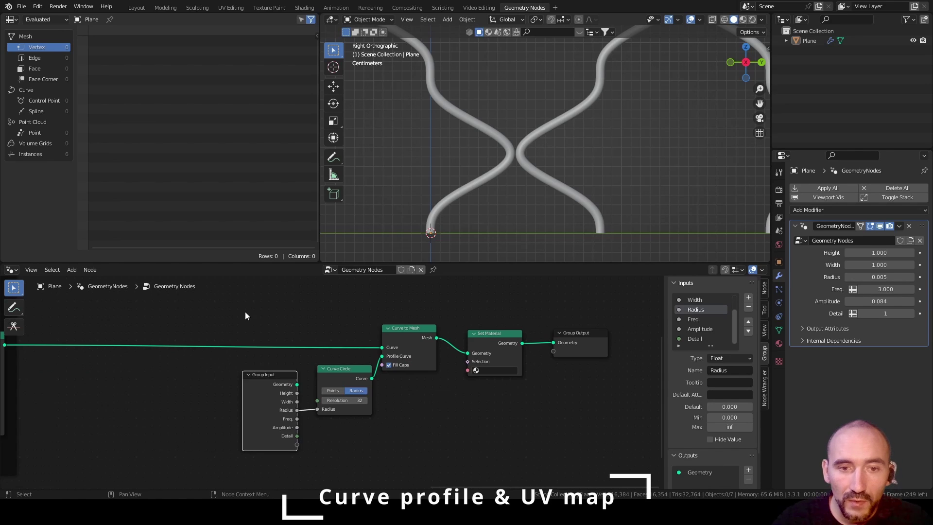
Join the Group Input, Curve Circle and Curve to Mesh nodes into a frame labelled "Curve profile".
drag(244, 311, 431, 440)
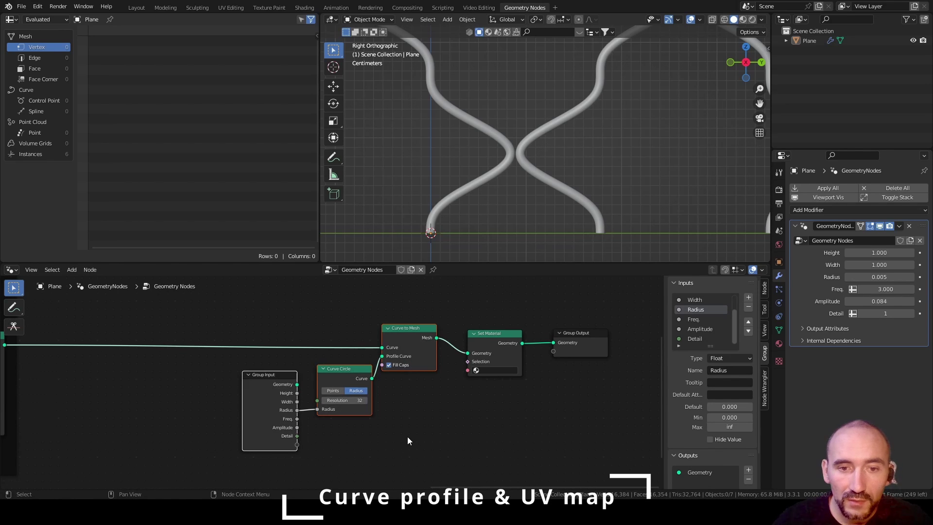
key(ctrl+j)
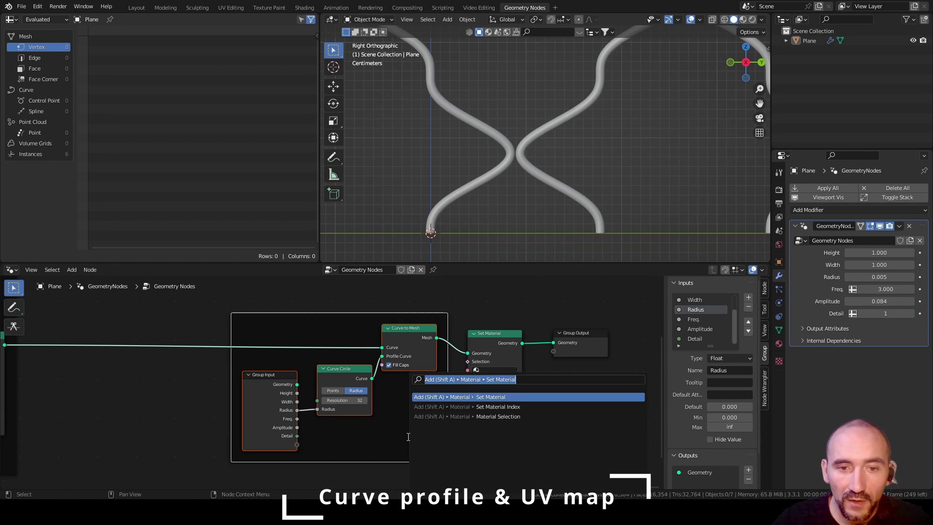
key(F2)
text(Curve profile)
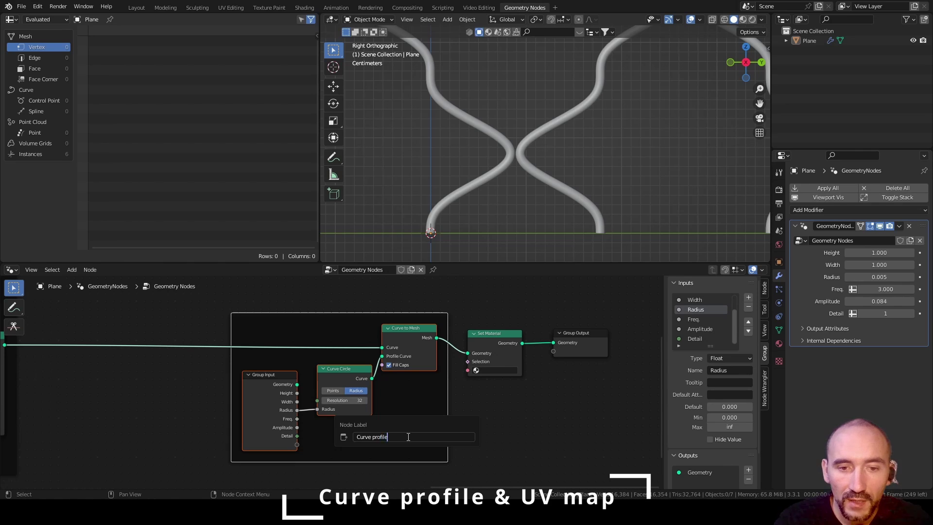
key(Return)
Extend the frame's label to "Curve profile & UV map".
middle_drag(519, 395, 467, 403)
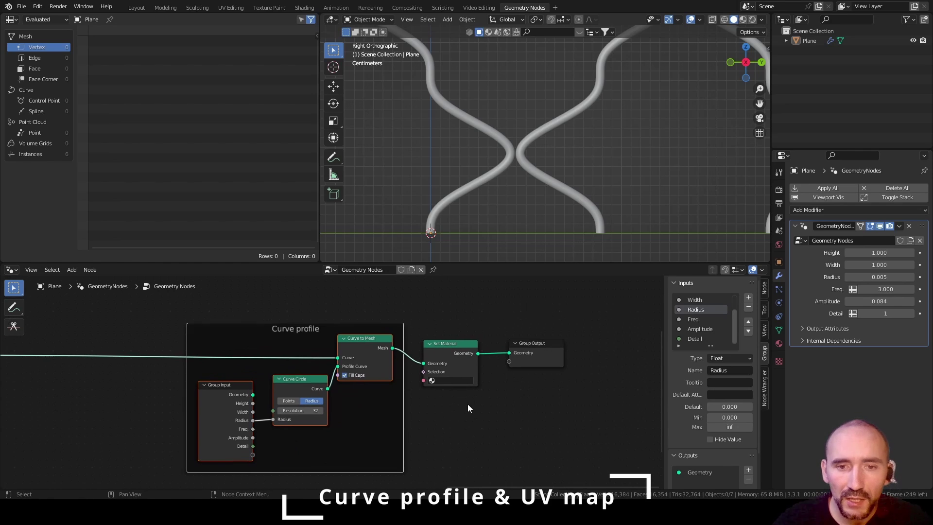
key(F2)
click(435, 418)
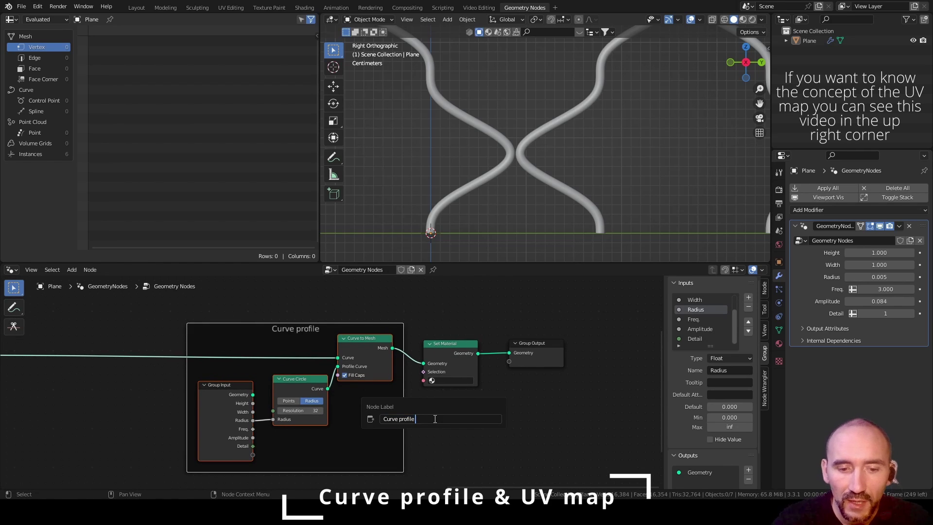
text(& UV map)
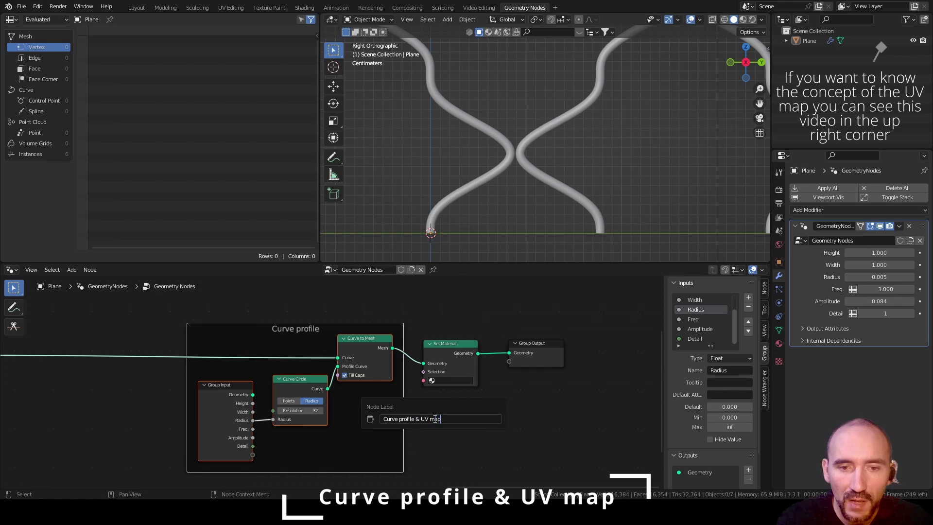
key(Return)
click(457, 416)
Move the Set Material and Group Output nodes farther from the curve profile frame to make room.
middle_drag(470, 394, 343, 423)
drag(291, 359, 424, 407)
key(g)
click(581, 392)
Insert a Capture Attribute node between Instance on Points and the Curve input of Curve to Mesh.
middle_drag(147, 370, 234, 368)
click(327, 365)
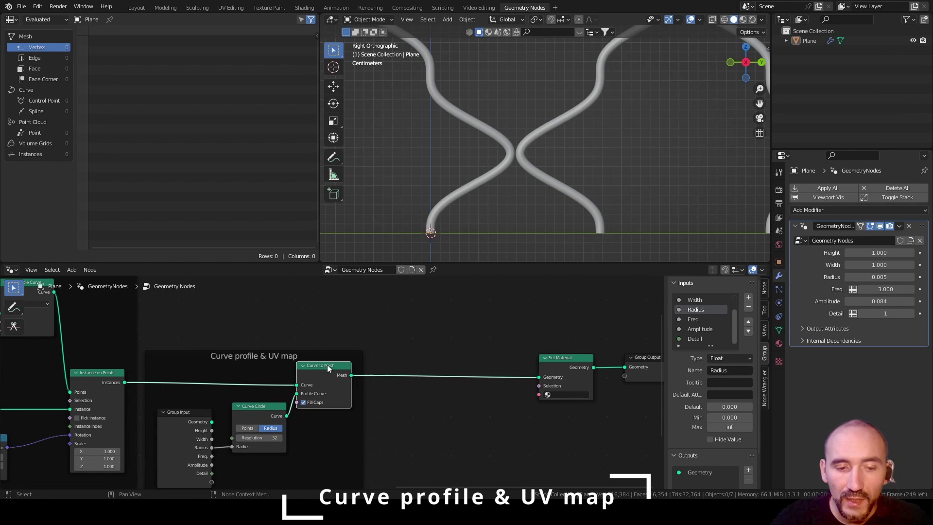
key(shift+a)
text(capture)
key(Return)
click(261, 360)
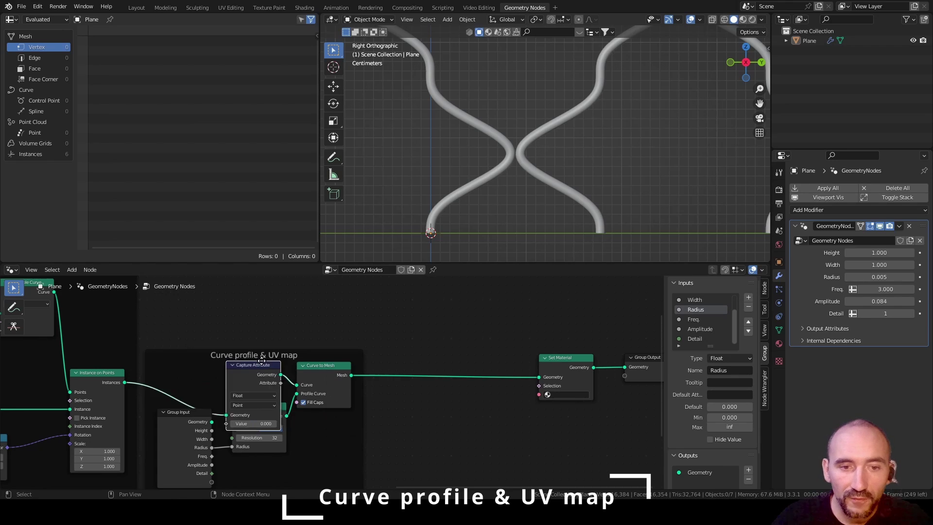
Space out the framed nodes and insert a second Capture Attribute between Curve Circle and the Profile Curve input.
drag(240, 364, 285, 333)
drag(328, 366, 421, 365)
drag(257, 335, 334, 354)
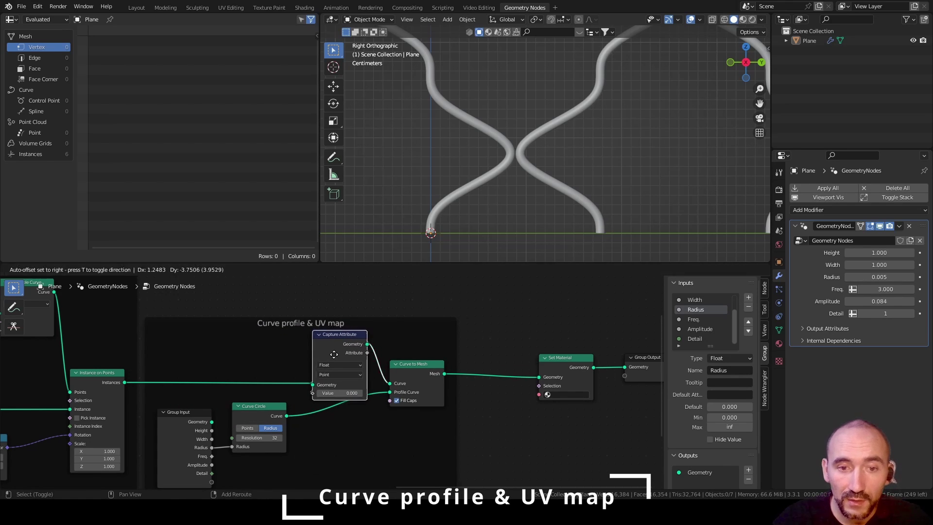
click(335, 424)
drag(334, 424, 326, 416)
Add a Spline Parameter node, link its Factor to the Value of both Capture Attribute nodes, and tidy the layout.
key(F3)
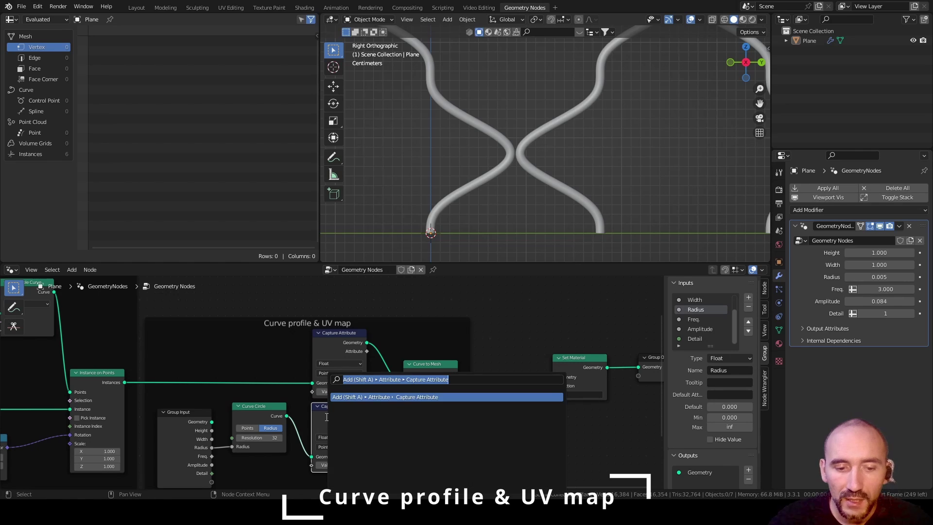
text(spar)
key(Return)
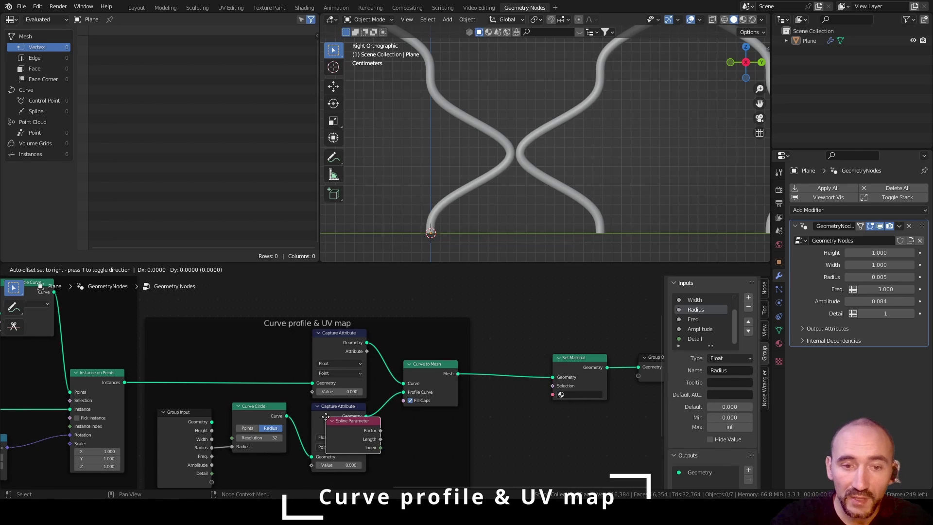
click(234, 396)
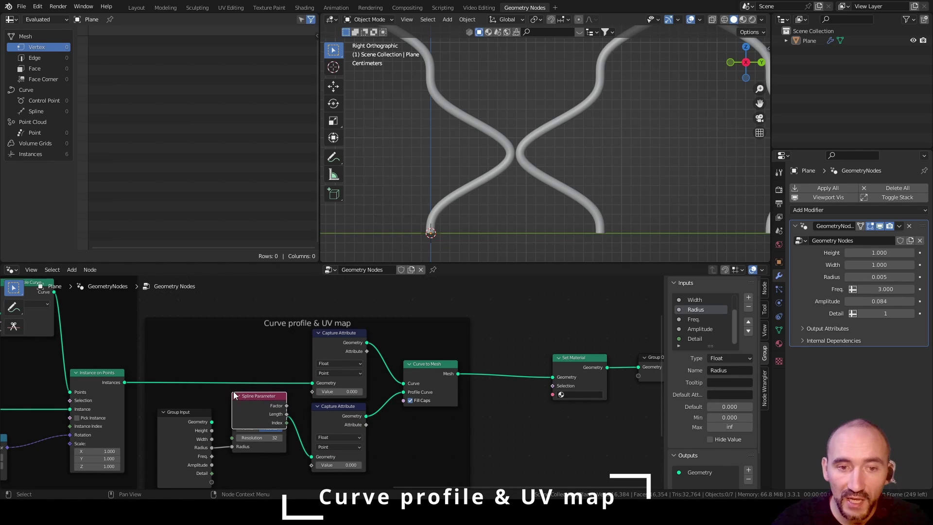
drag(287, 405, 312, 465)
shift+click(279, 407)
shift+click(324, 395)
shift+click(331, 412)
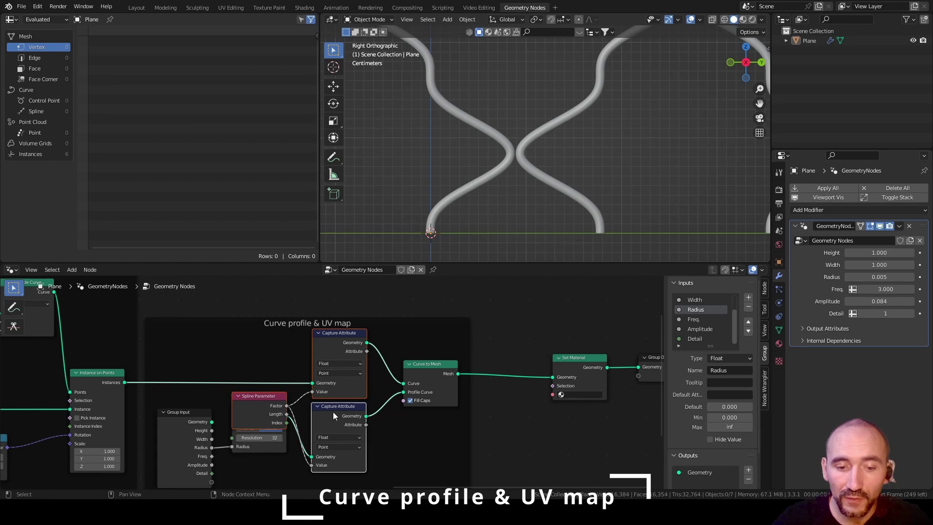
key(g)
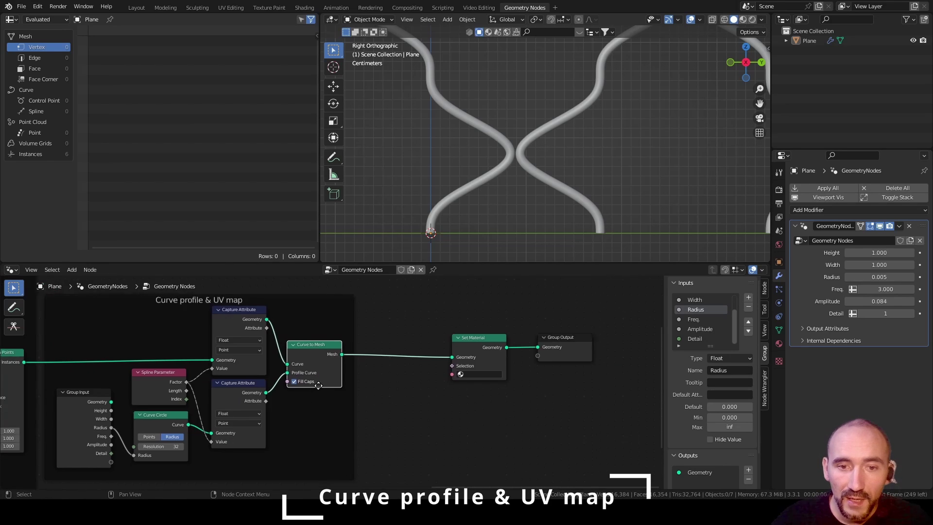
Add a Combine XYZ node below Curve to Mesh, beside the second Capture Attribute node.
middle_drag(319, 384, 300, 381)
key(F3)
text(combine)
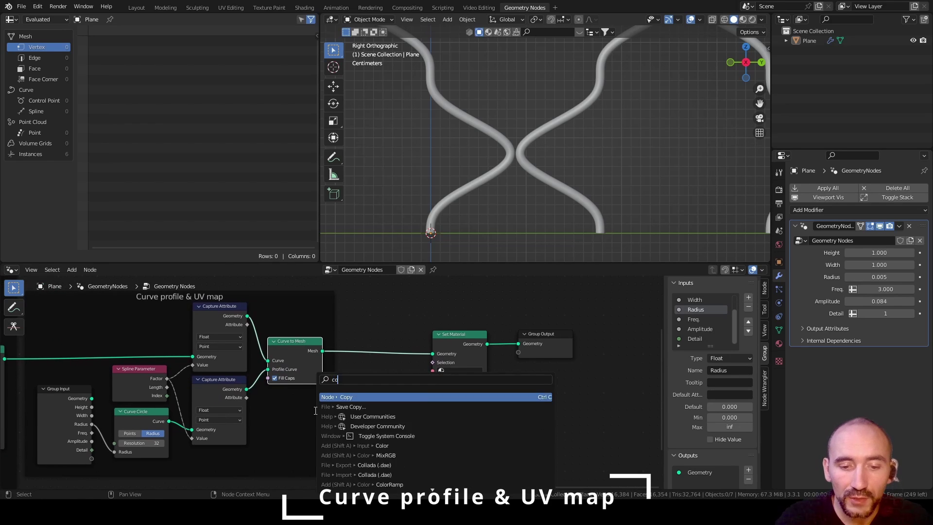
key(Return)
click(267, 391)
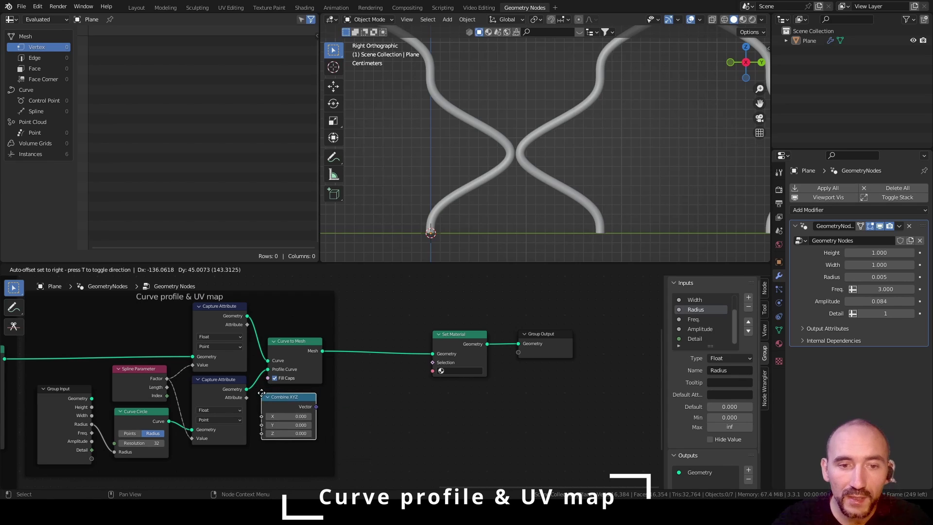
Link the upper and lower captured Attributes to X and Y of Combine XYZ, and its Vector to a new Group Output socket.
alt+right_drag(225, 332, 280, 409)
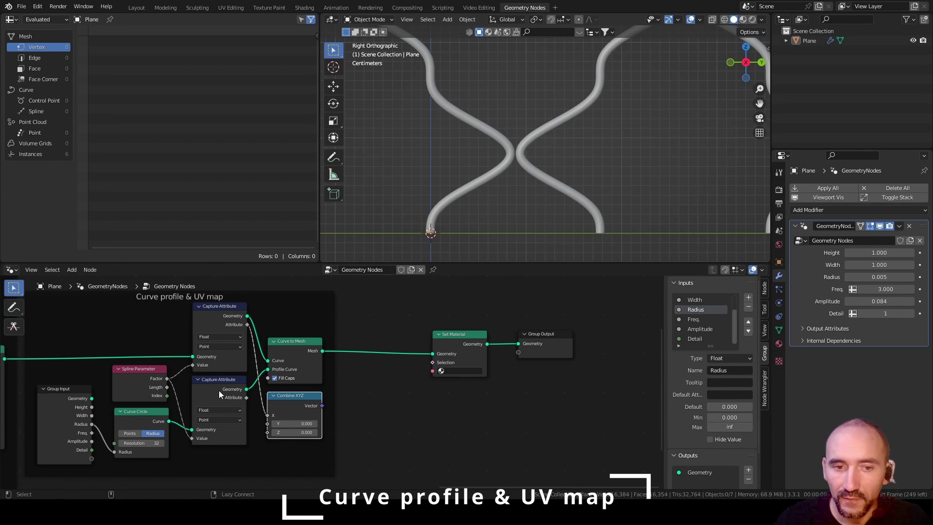
alt+right_drag(218, 390, 284, 407)
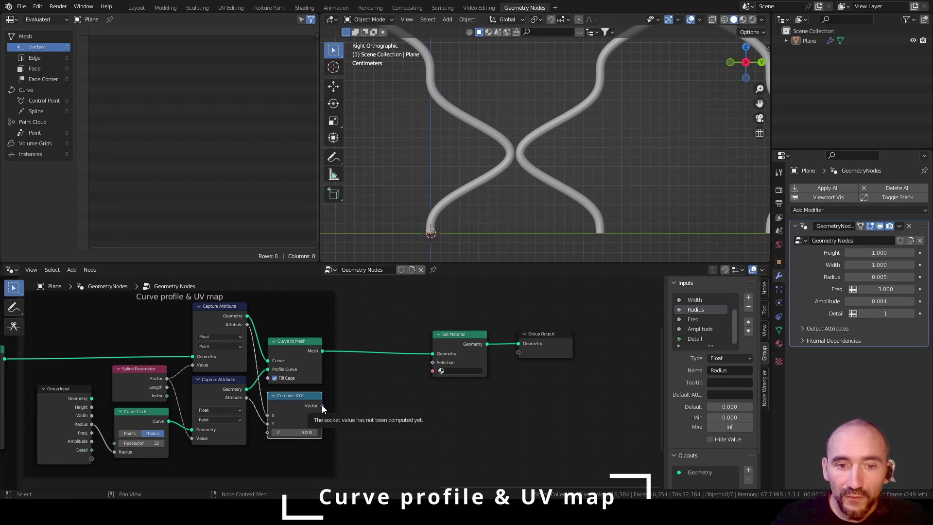
drag(321, 405, 528, 383)
Rename the node group's new Vector output as UV.
scroll(683, 413, down, 2)
click(701, 444)
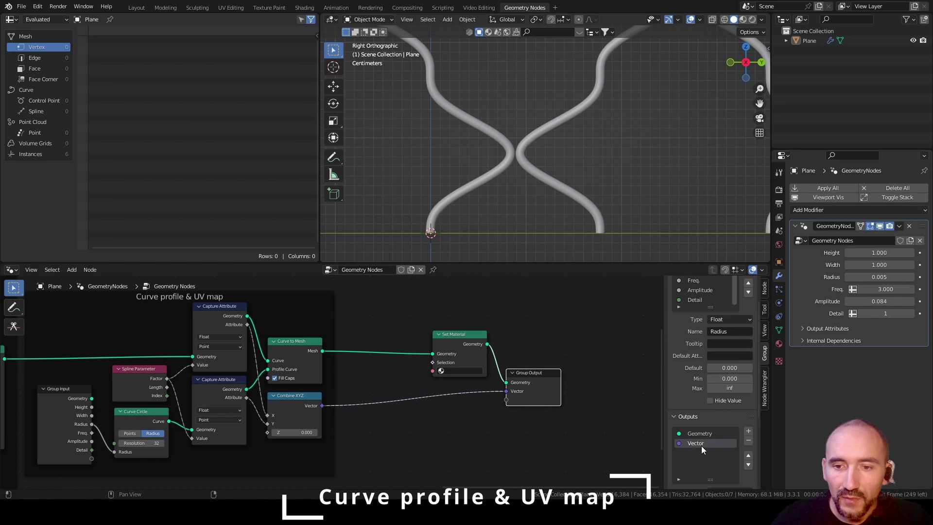
scroll(702, 443, down, 5)
text(UV)
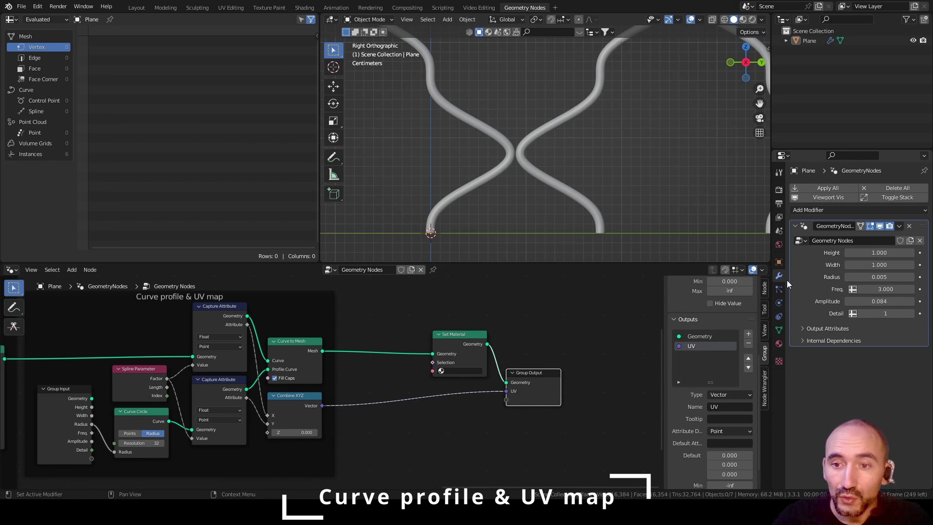
Set the modifier's UV output attribute name to UV and save the file.
click(815, 331)
click(860, 343)
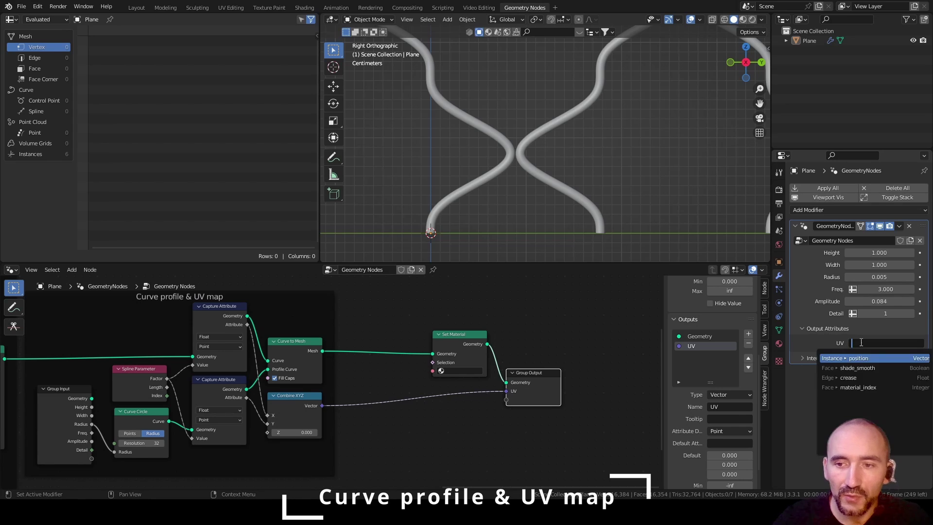
text(UV)
key(Return)
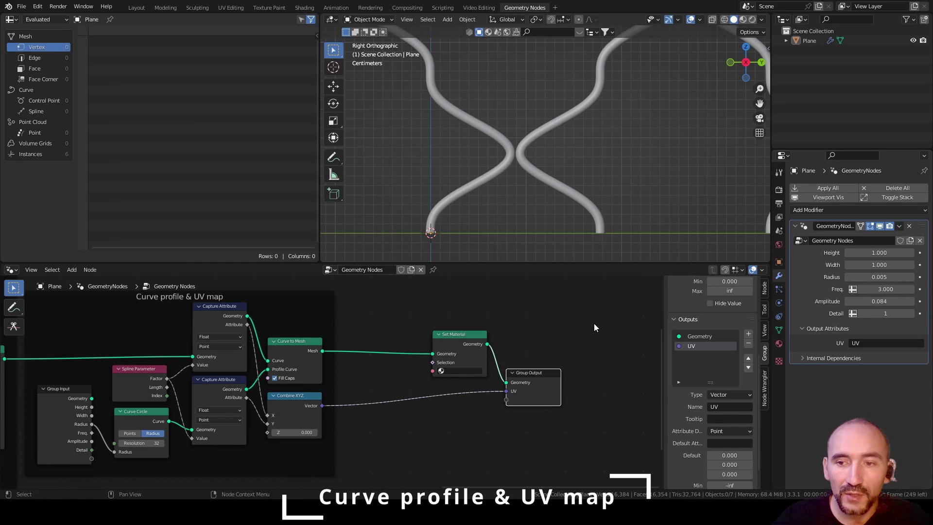
click(589, 323)
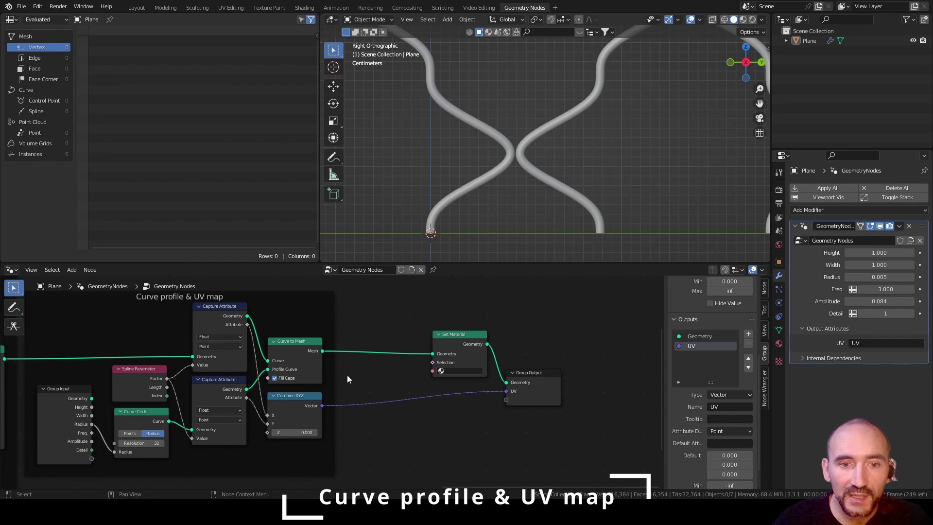
middle_drag(344, 376, 421, 384)
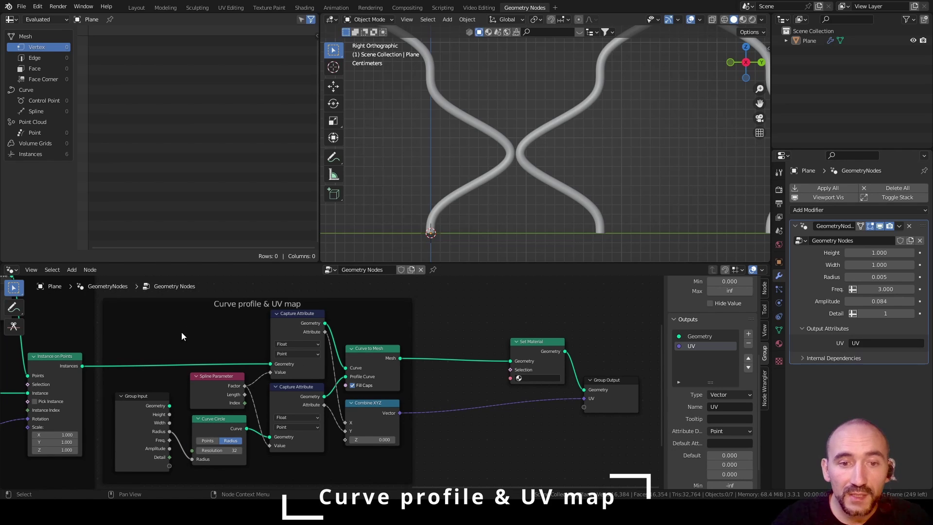
middle_drag(286, 371, 307, 370)
key(ctrl+s)
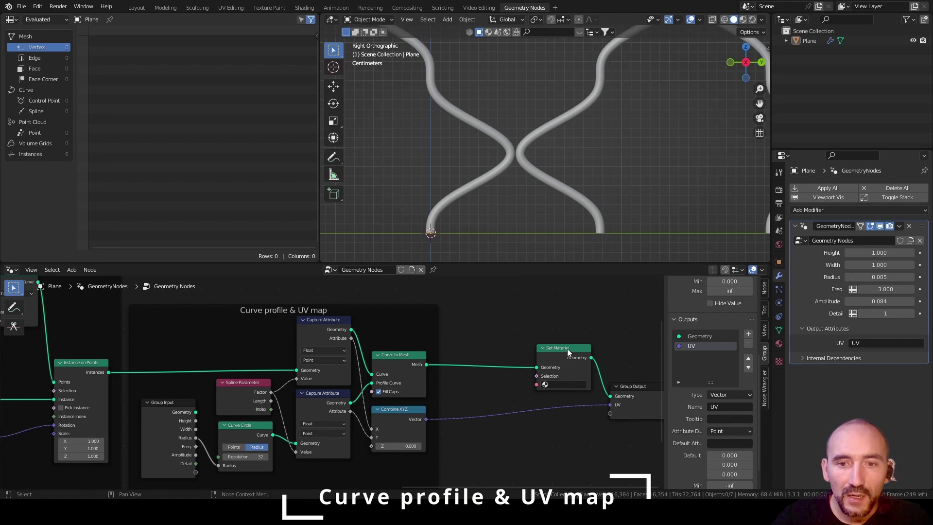
Create a material named Metal with Metallic 1.000 and Roughness 0.050, and assign it in the Set Material node moved nearer the frame.
drag(567, 348, 509, 348)
click(779, 344)
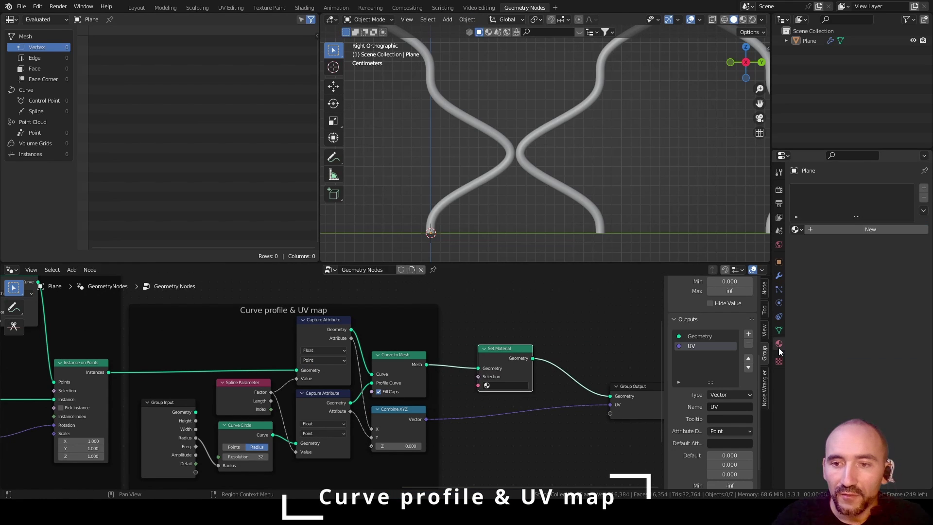
click(852, 226)
double_click(837, 227)
text(Metal)
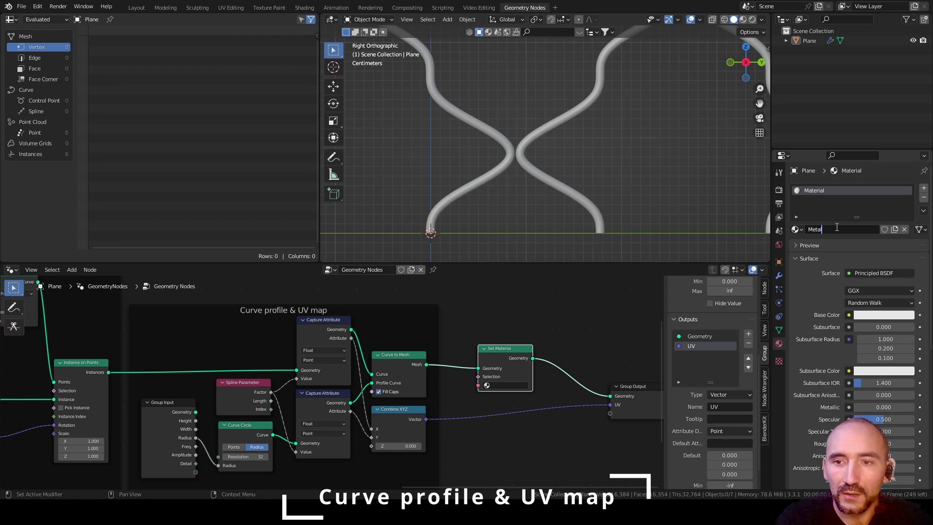
key(Return)
drag(865, 409, 913, 409)
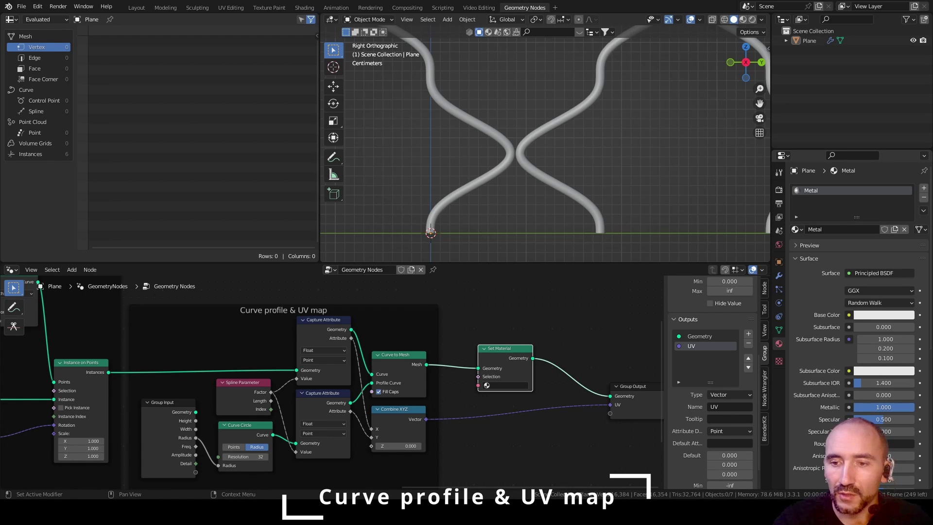
click(490, 386)
click(499, 397)
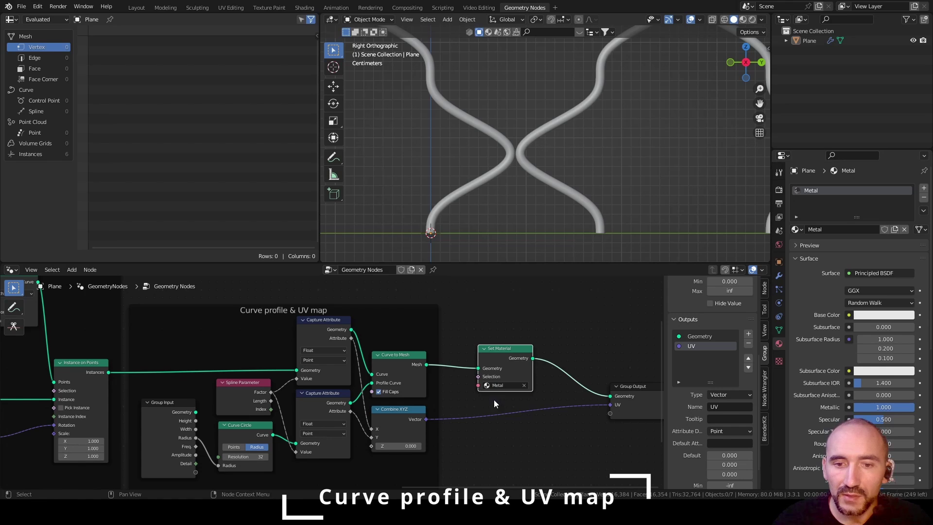
Switch to the Shading workspace and add an Attribute node to the Metal material with the name UV.
click(304, 8)
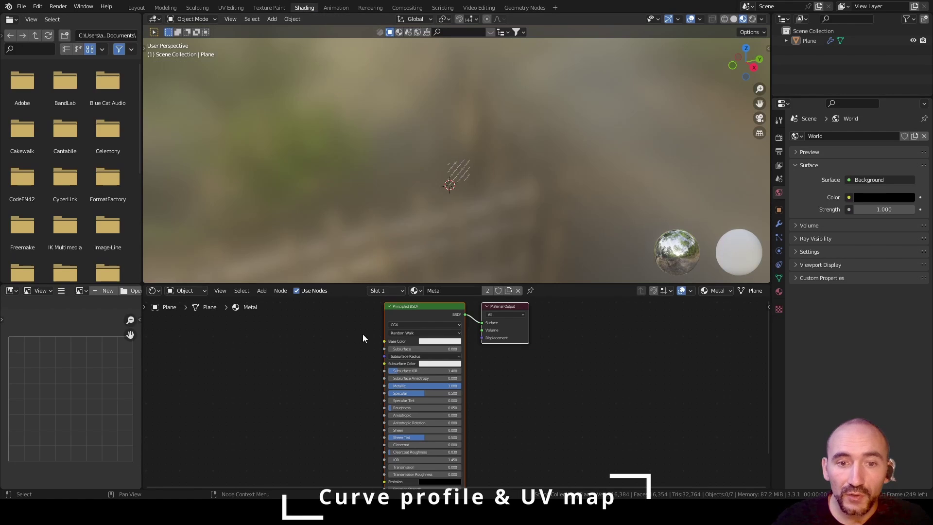
key(F3)
text(att)
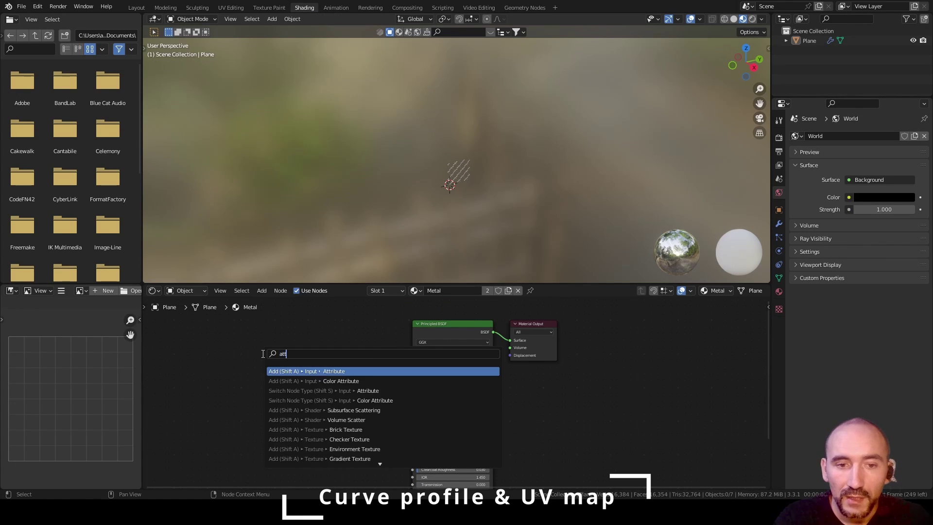
key(Return)
shift+middle_drag(407, 177, 432, 128)
click(262, 387)
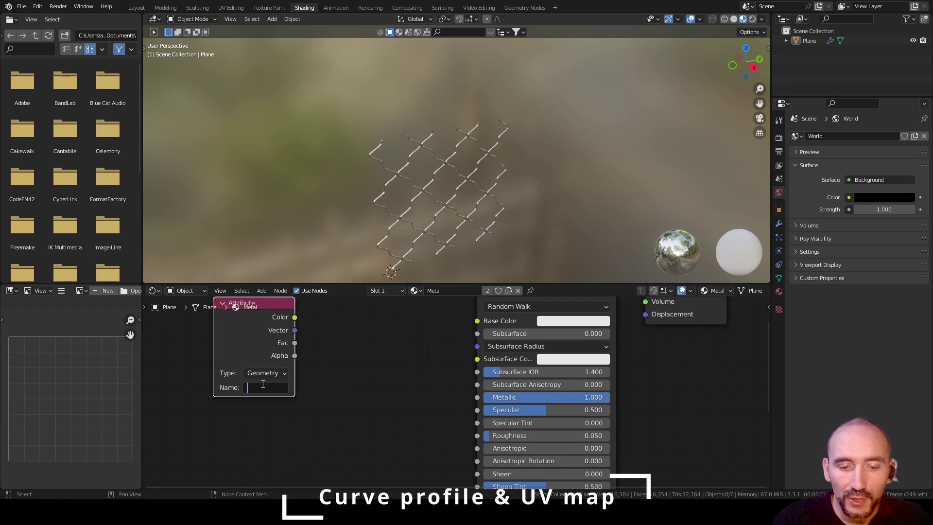
text(UV)
key(Return)
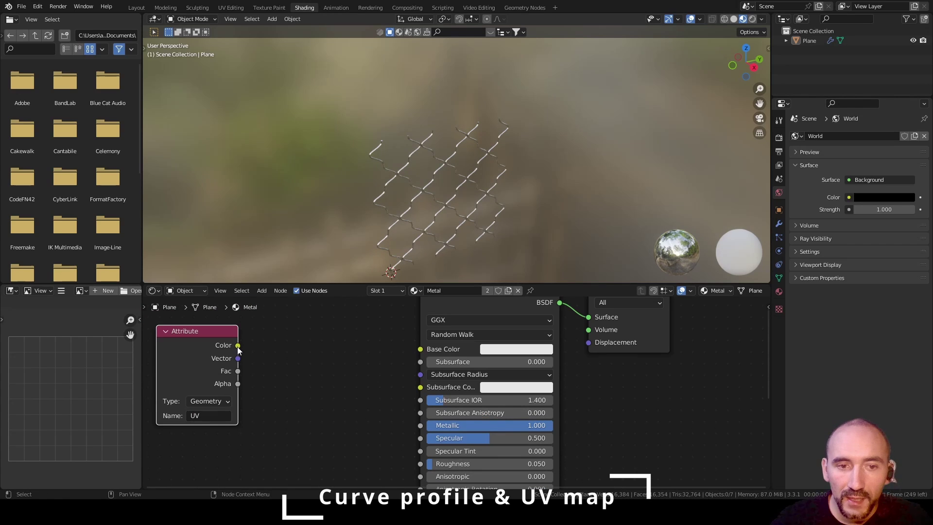
Add a Separate XYZ node fed by the Attribute node's Vector and preview its X and Y outputs on the netting.
drag(238, 345, 275, 354)
text(separ)
key(Return)
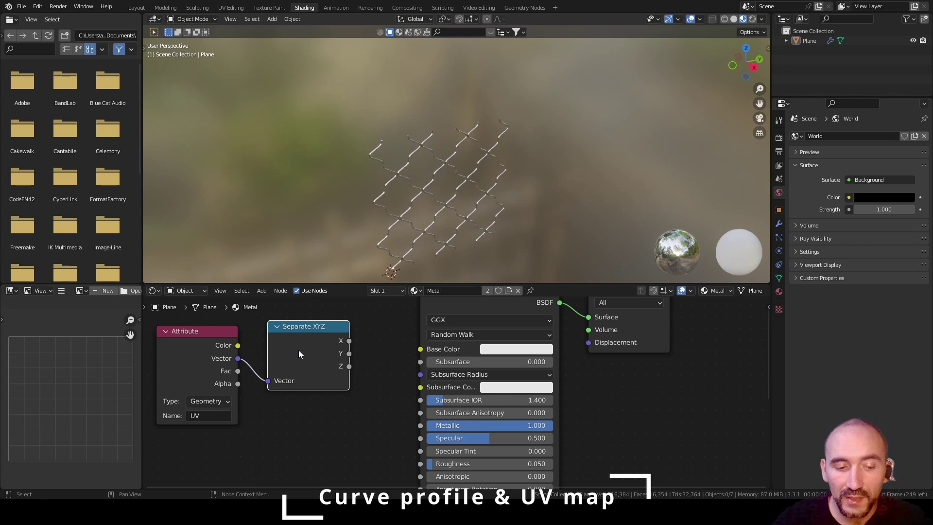
ctrl+shift+click(313, 353)
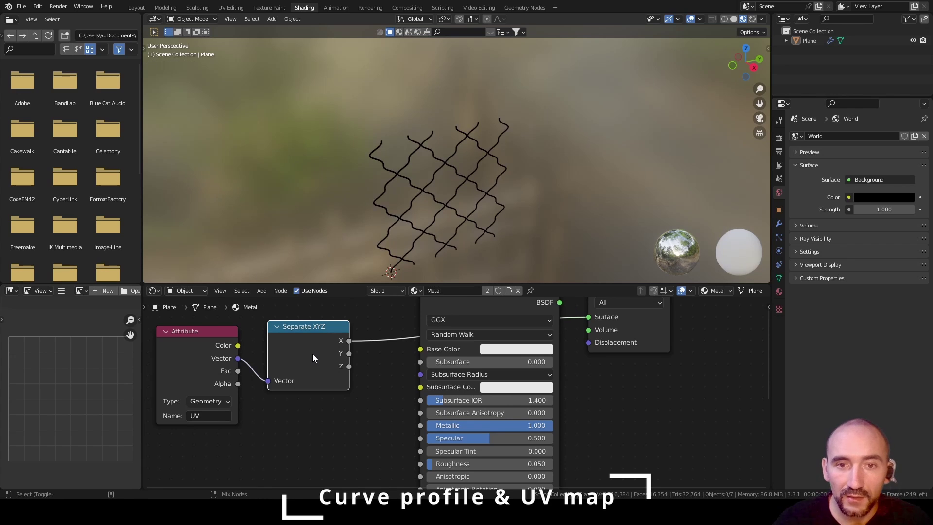
ctrl+shift+click(308, 346)
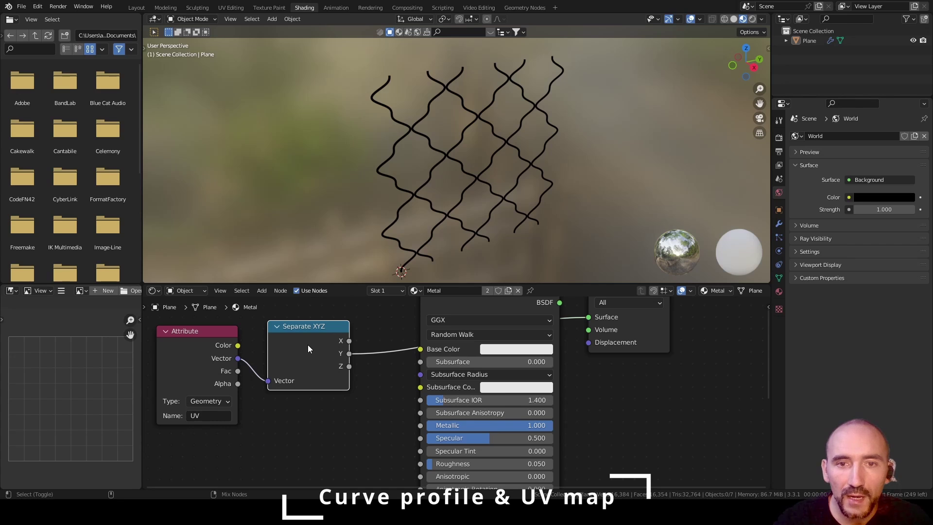
Return to the Geometry Nodes workspace and inspect the Instance on Points output with a Viewer node.
click(525, 7)
middle_drag(226, 336, 363, 349)
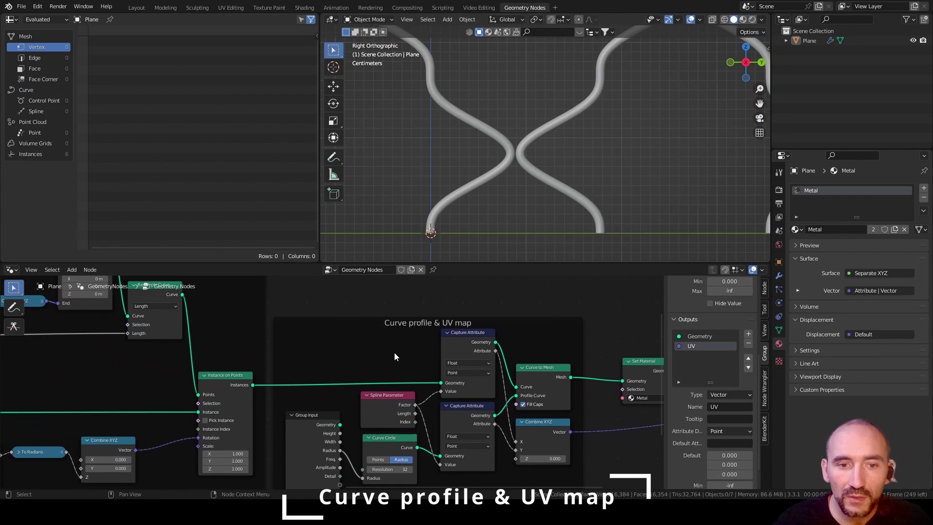
scroll(220, 383, up, 1)
ctrl+shift+click(208, 378)
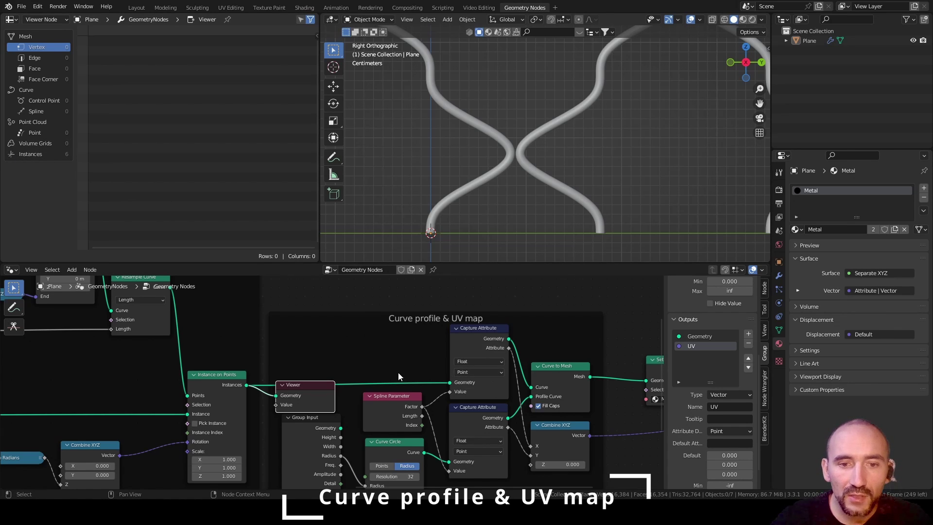
Insert a Realize Instances node between Instance on Points and the upper Capture Attribute node.
click(354, 299)
key(F3)
text(rea)
key(Return)
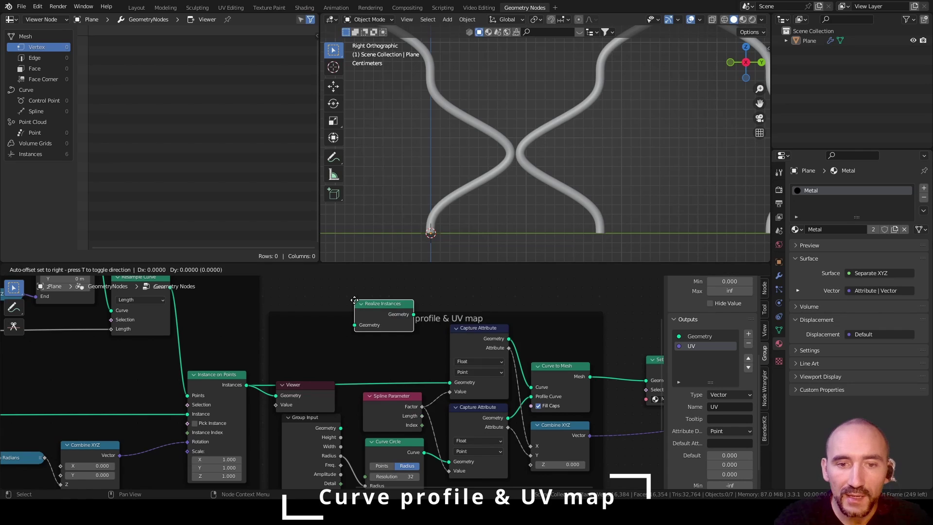
click(353, 363)
Inspect the control points of the Realize Instances output with the Viewer, remove the Viewer and nudge Realize Instances into place.
ctrl+shift+click(370, 362)
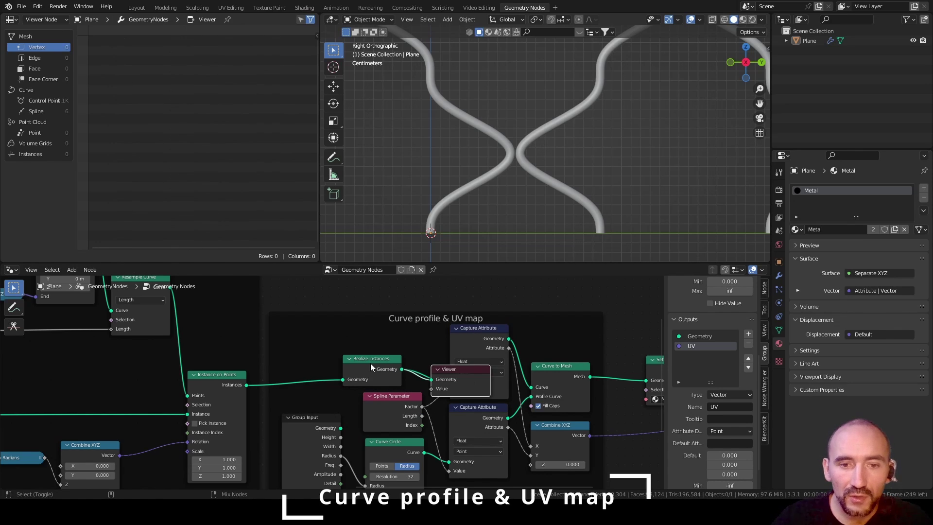
click(34, 102)
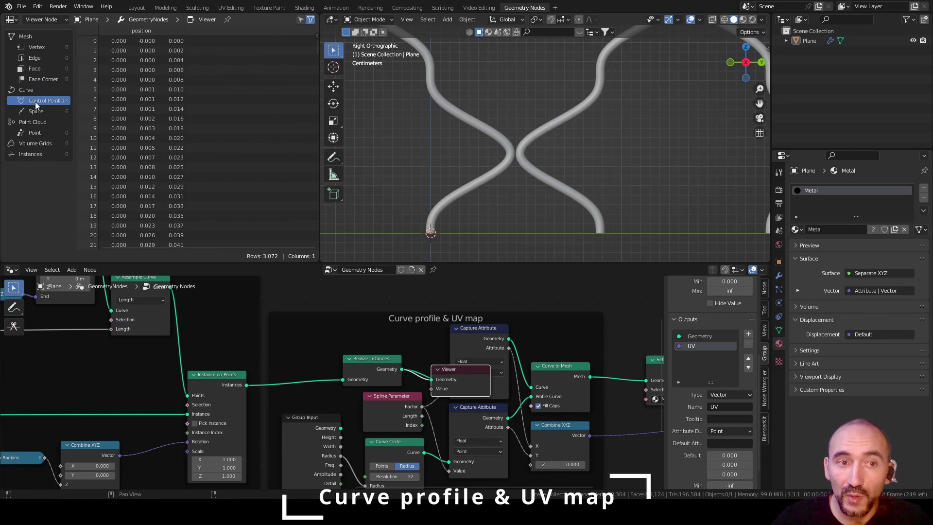
key(x)
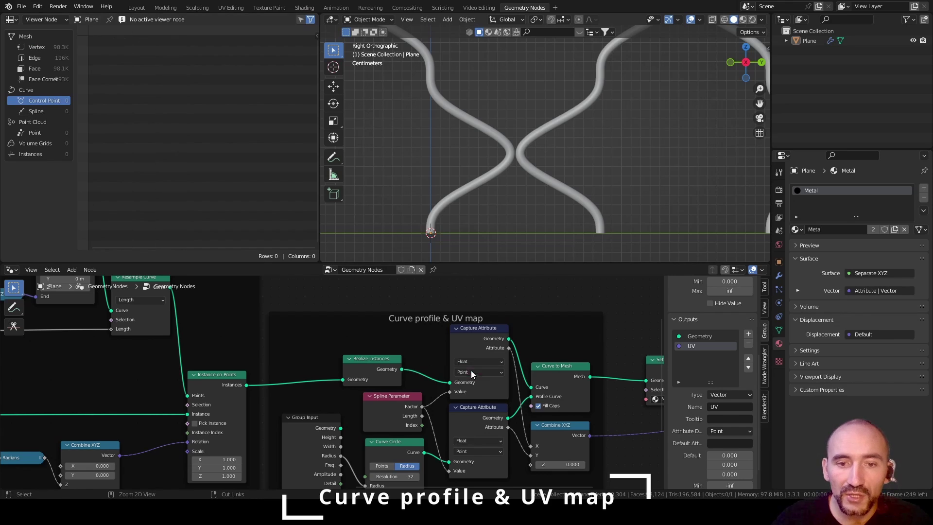
drag(368, 362, 388, 361)
Go back to the Shading workspace and examine the X and Y outputs of Separate XYZ on the wires up close.
click(305, 8)
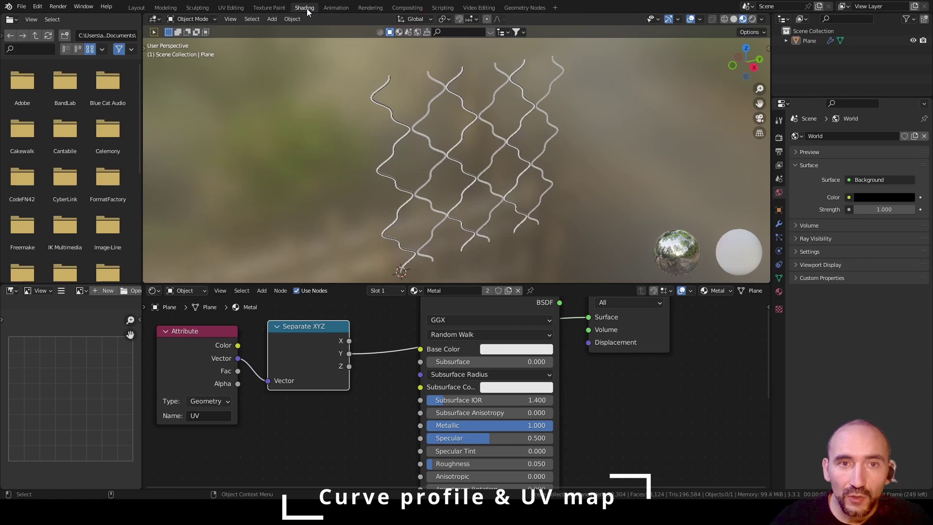
ctrl+shift+click(317, 342)
ctrl+shift+click(317, 341)
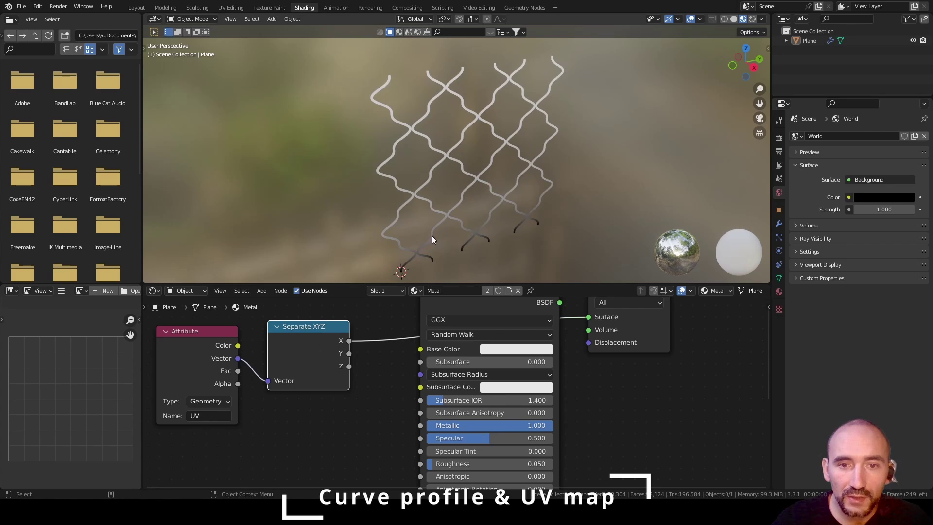
middle_drag(438, 217, 488, 244)
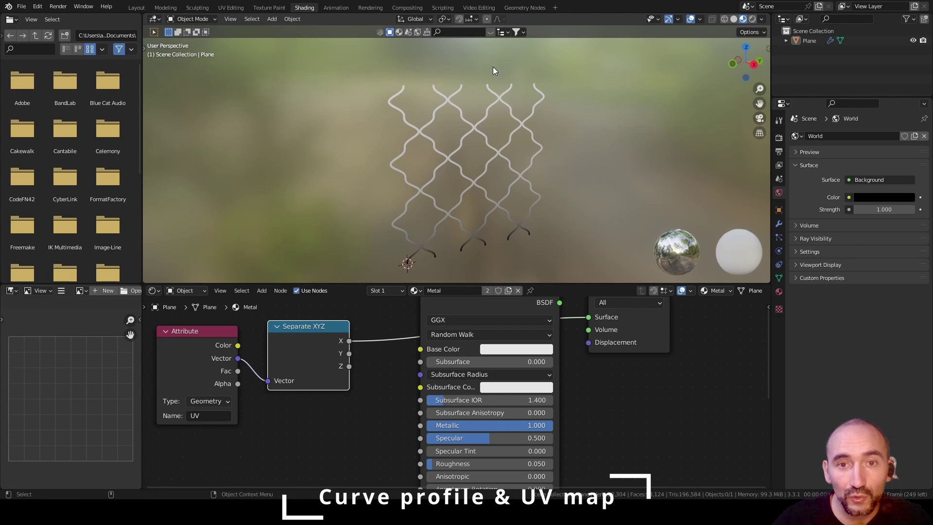
ctrl+shift+click(315, 340)
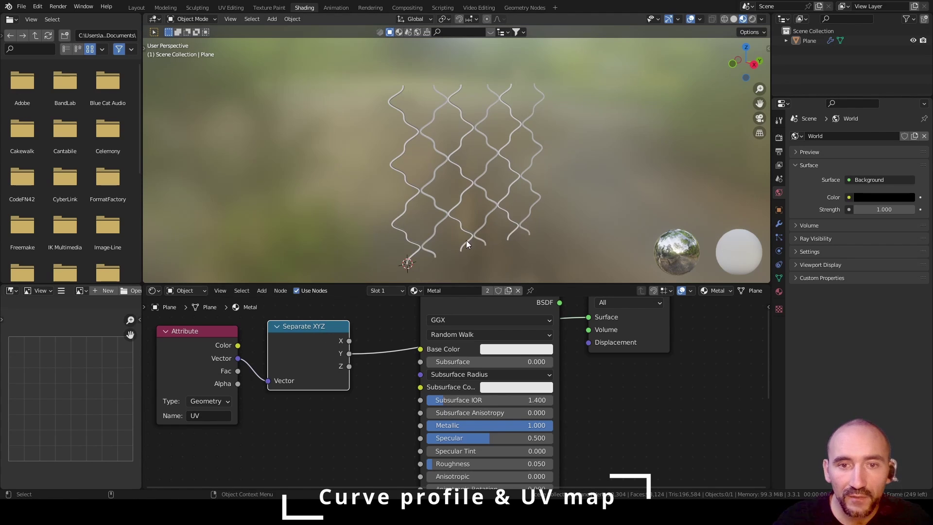
scroll(464, 241, up, 8)
mouse_move(403, 198)
middle_down()
mouse_move(583, 193)
mouse_move(418, 191)
middle_up()
scroll(420, 194, down, 3)
Move the Principled BSDF and Material Output nodes away from Separate XYZ to make room for more nodes.
middle_drag(342, 398, 281, 428)
drag(341, 337, 512, 389)
key(g)
click(648, 405)
click(372, 372)
scroll(371, 377, up, 1)
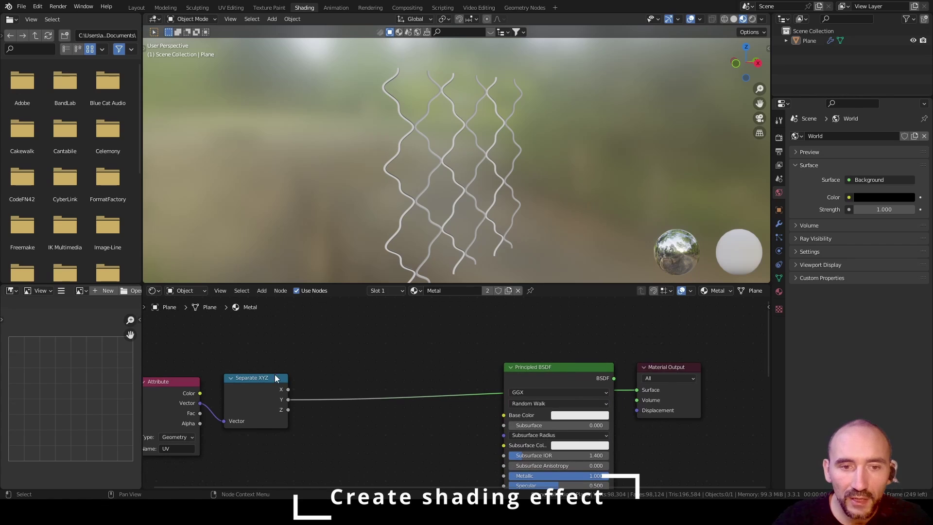
click(254, 390)
key(ctrl+x)
key(ctrl+z)
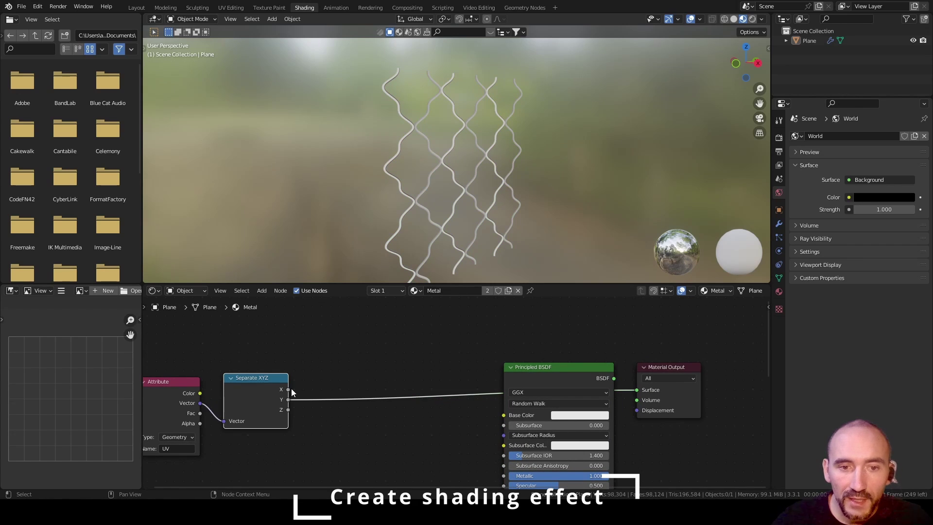
Add a ColorRamp driven by Separate XYZ's X, link its Color to the Principled BSDF's Base Color, and reconnect the BSDF to Material Output.
drag(288, 389, 333, 361)
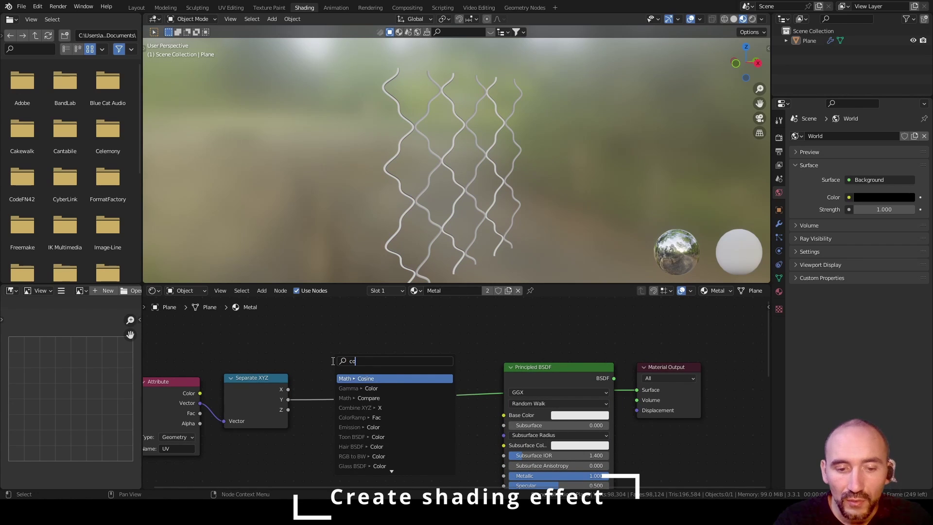
click(359, 388)
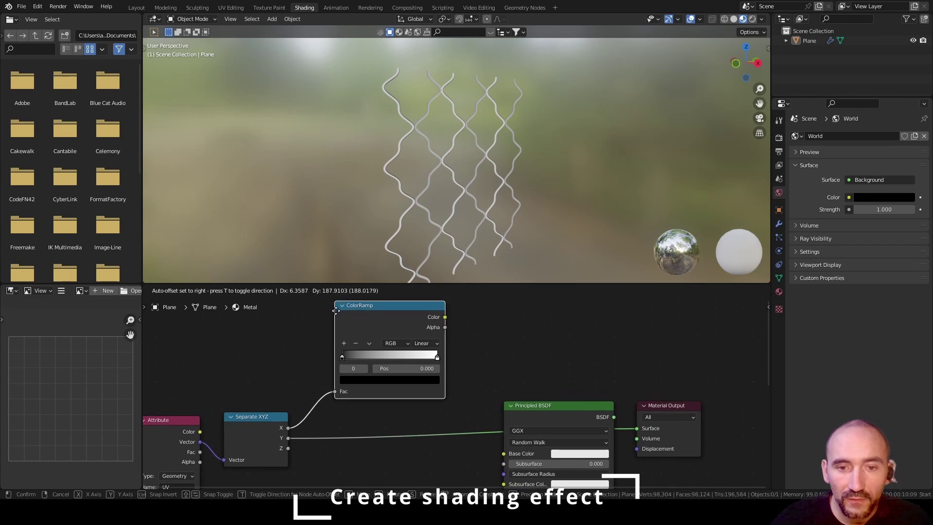
drag(500, 439, 505, 457)
ctrl+shift+click(557, 418)
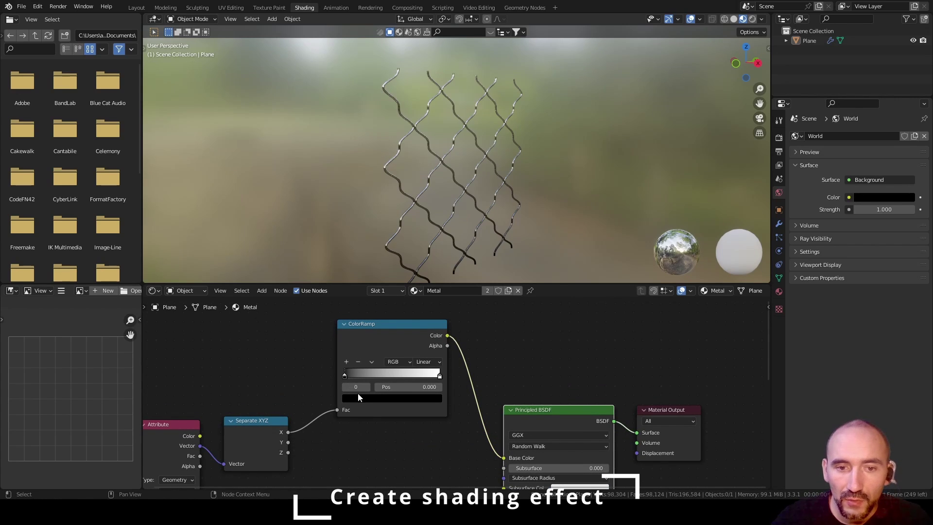
Set the ColorRamp's first color stop, at position 0, to a bright saturated red.
click(394, 398)
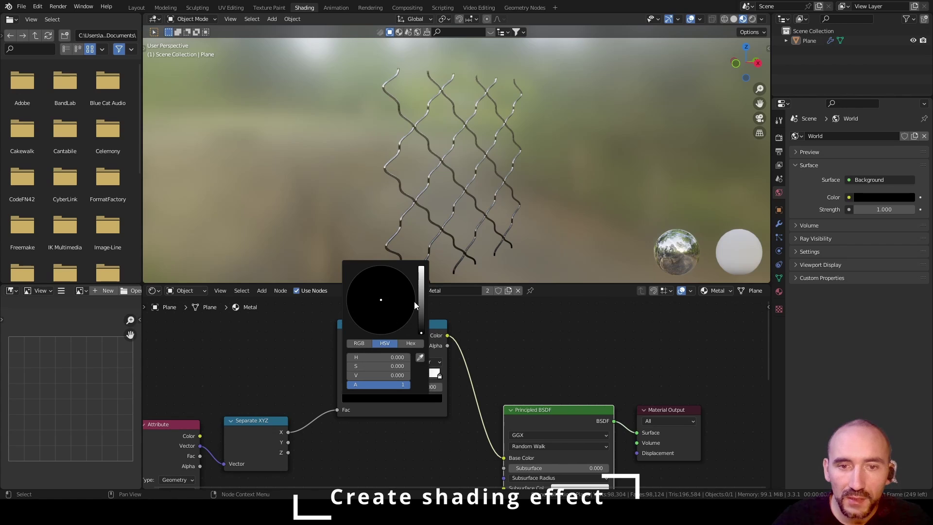
drag(420, 303, 421, 274)
drag(394, 322, 381, 334)
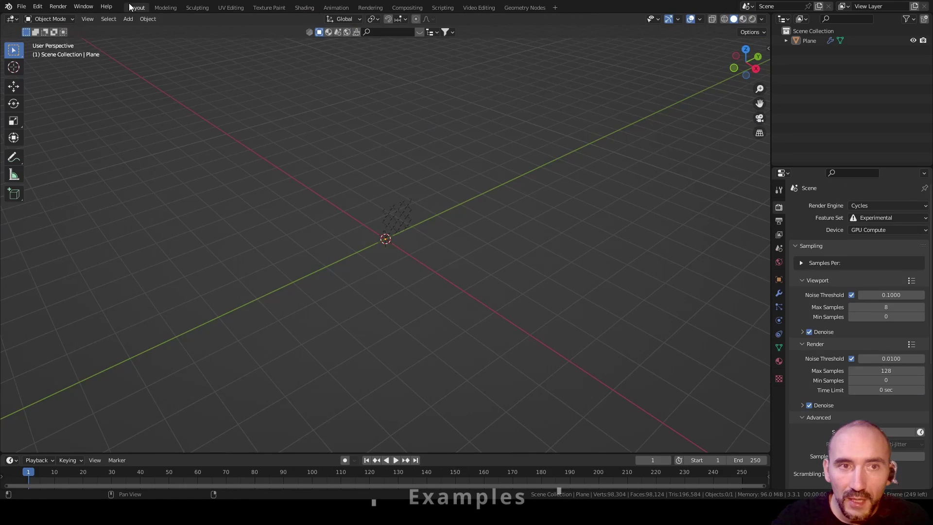
Display the whole wire netting in Material Preview shading in the Layout workspace's 3D viewport.
scroll(455, 234, up, 10)
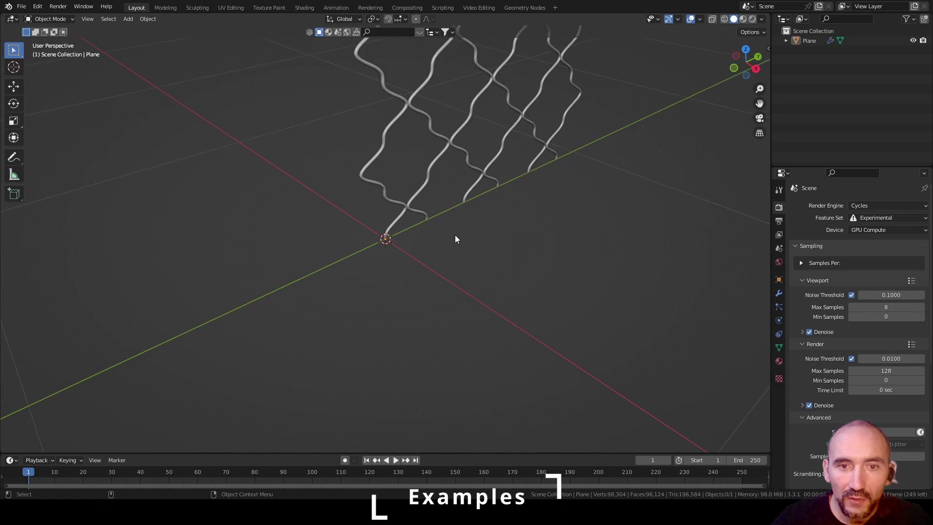
shift+middle_drag(491, 151, 362, 316)
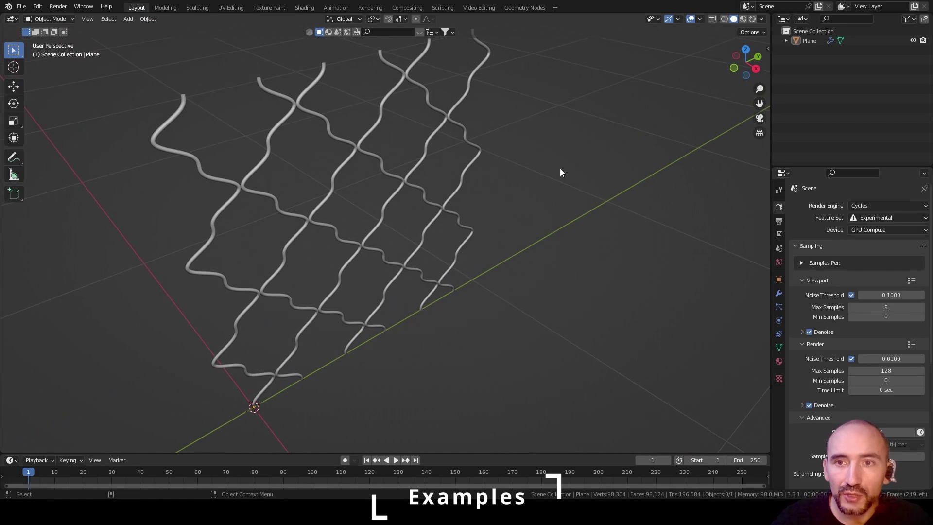
click(742, 18)
mouse_move(462, 223)
middle_down()
mouse_move(435, 221)
mouse_move(473, 171)
middle_up()
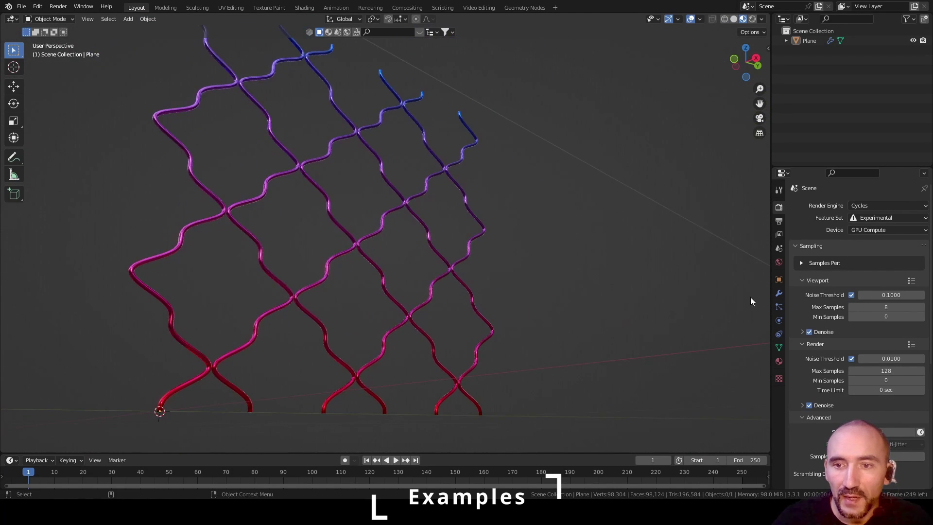
Set the netting's Geometry Nodes modifier Freq to 4.1 and Detail to 3, and inspect the wires up close.
click(779, 293)
mouse_move(886, 306)
mouse_down()
mouse_move(918, 306)
mouse_move(834, 318)
mouse_up()
click(912, 330)
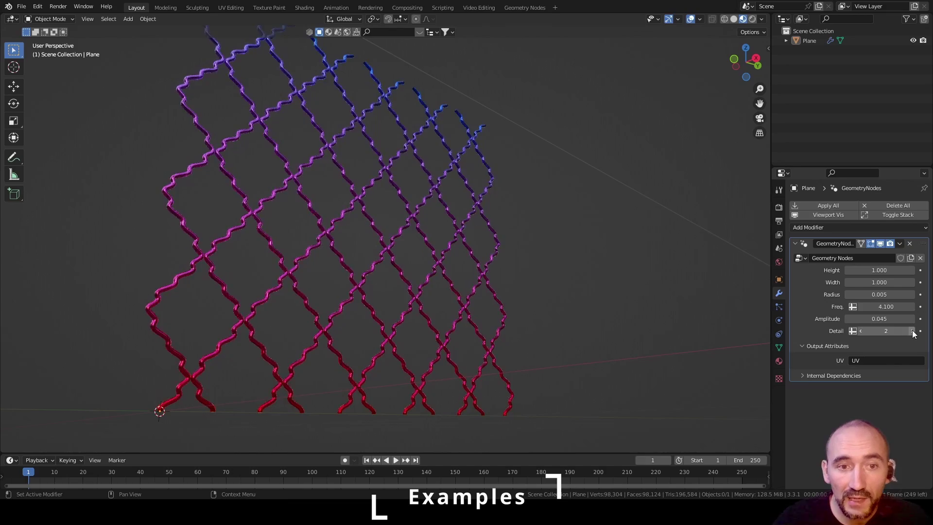
scroll(377, 276, up, 3)
mouse_move(377, 276)
middle_down()
mouse_move(445, 284)
mouse_move(380, 269)
middle_up()
scroll(387, 249, up, 2)
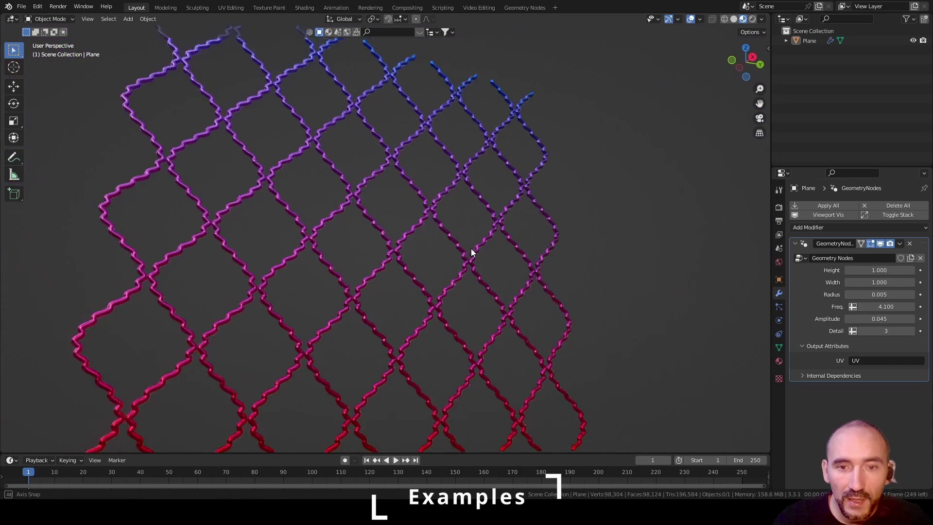
middle_drag(471, 249, 435, 236)
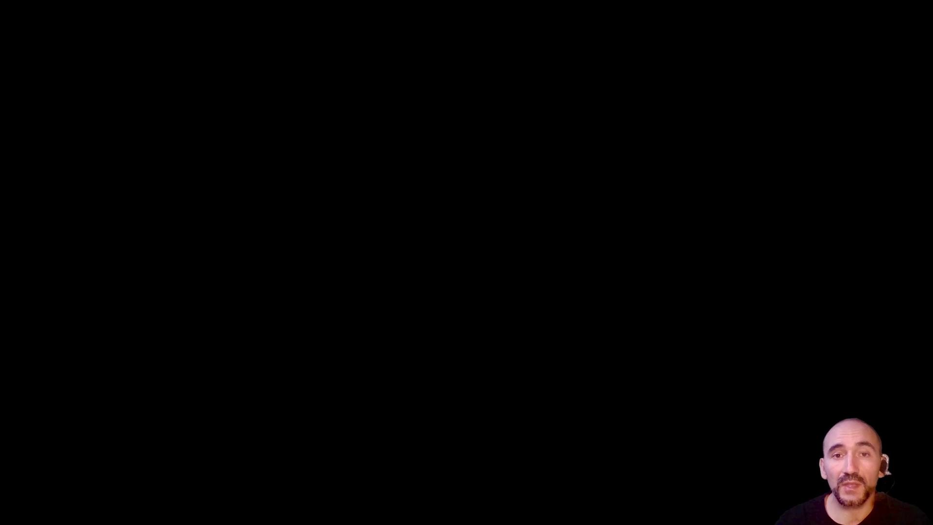